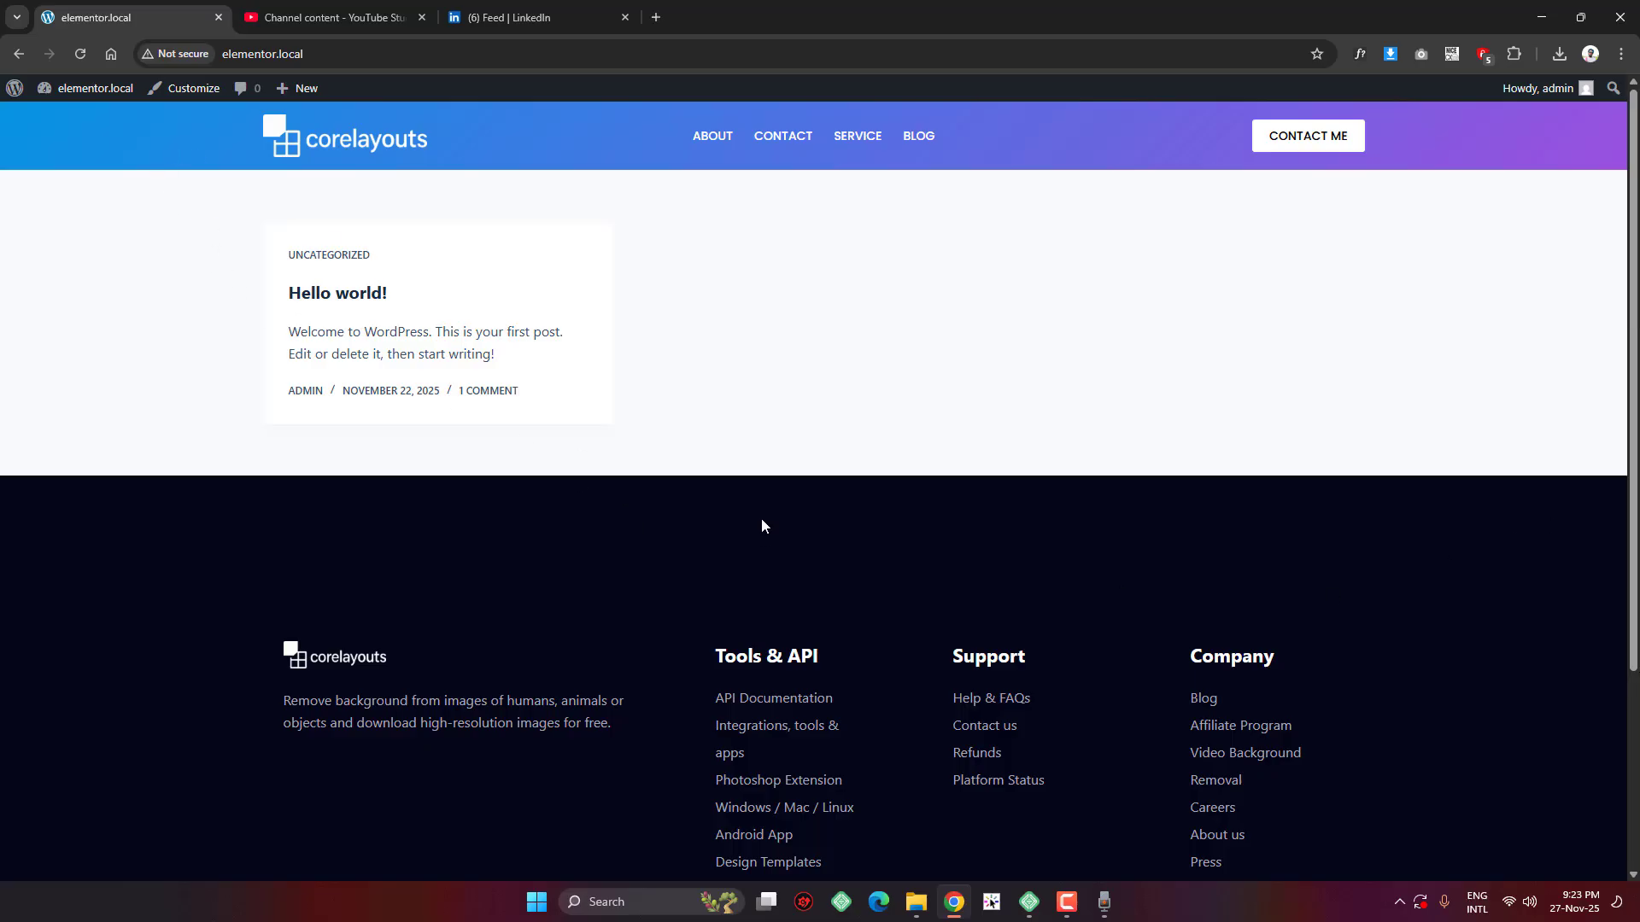
Look over the site's front page and go to its WordPress admin dashboard
scroll(811, 556, "down", 3)
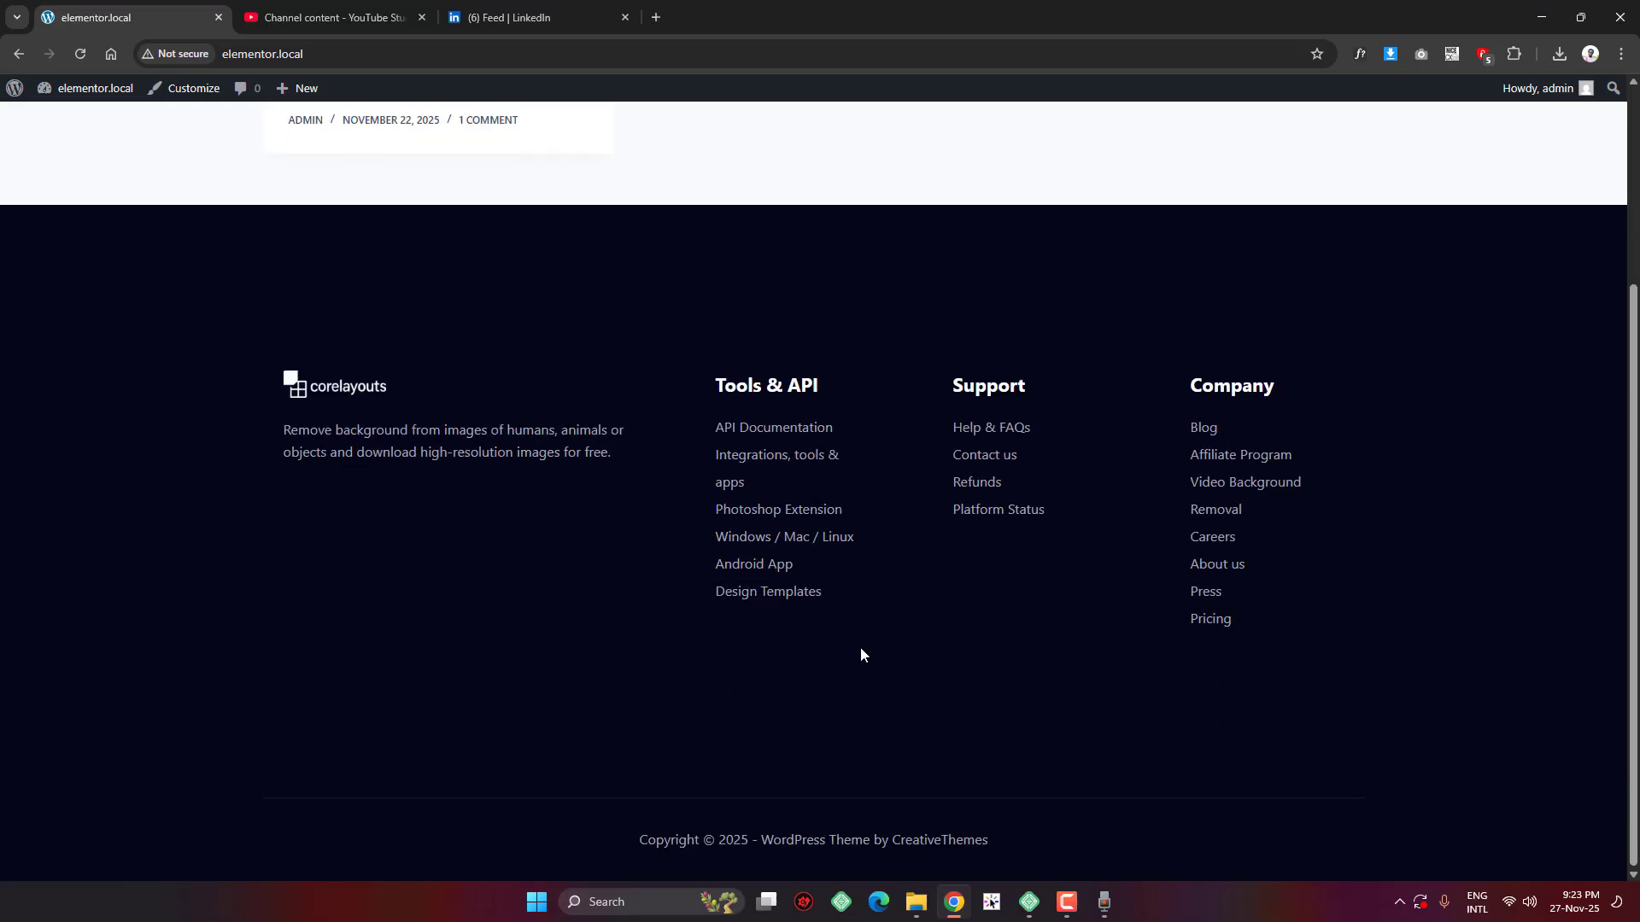
scroll(854, 645, "up", 3)
mouse_move(12, 90)
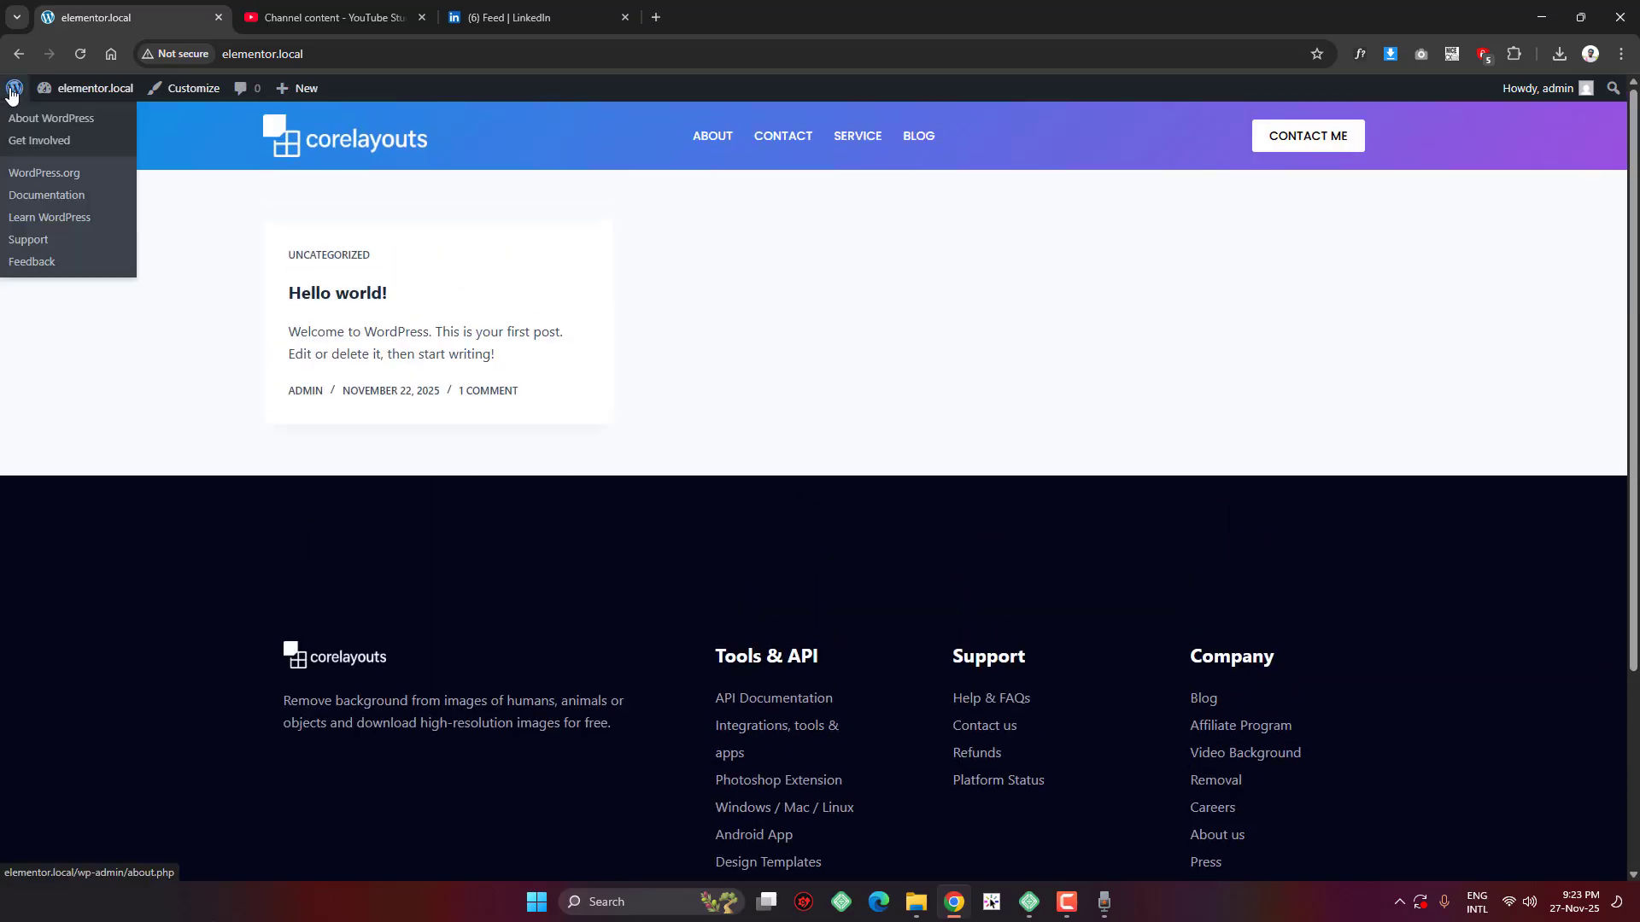
left_click(12, 93)
left_click(60, 126)
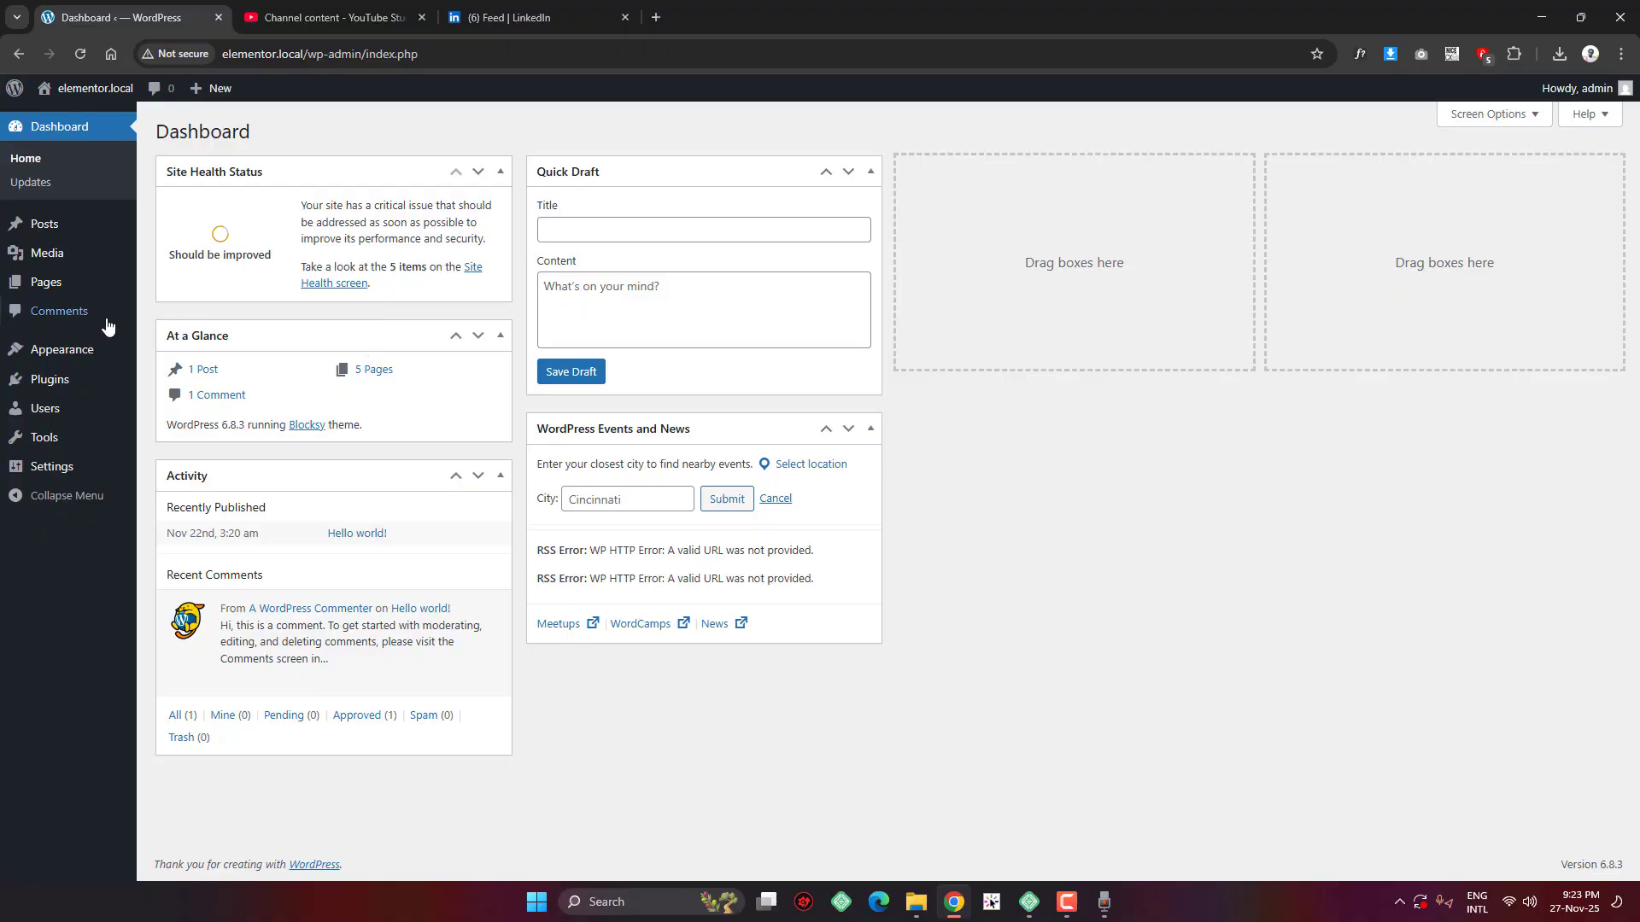
Open the installed themes page and check the active theme's name and version
mouse_move(42, 362)
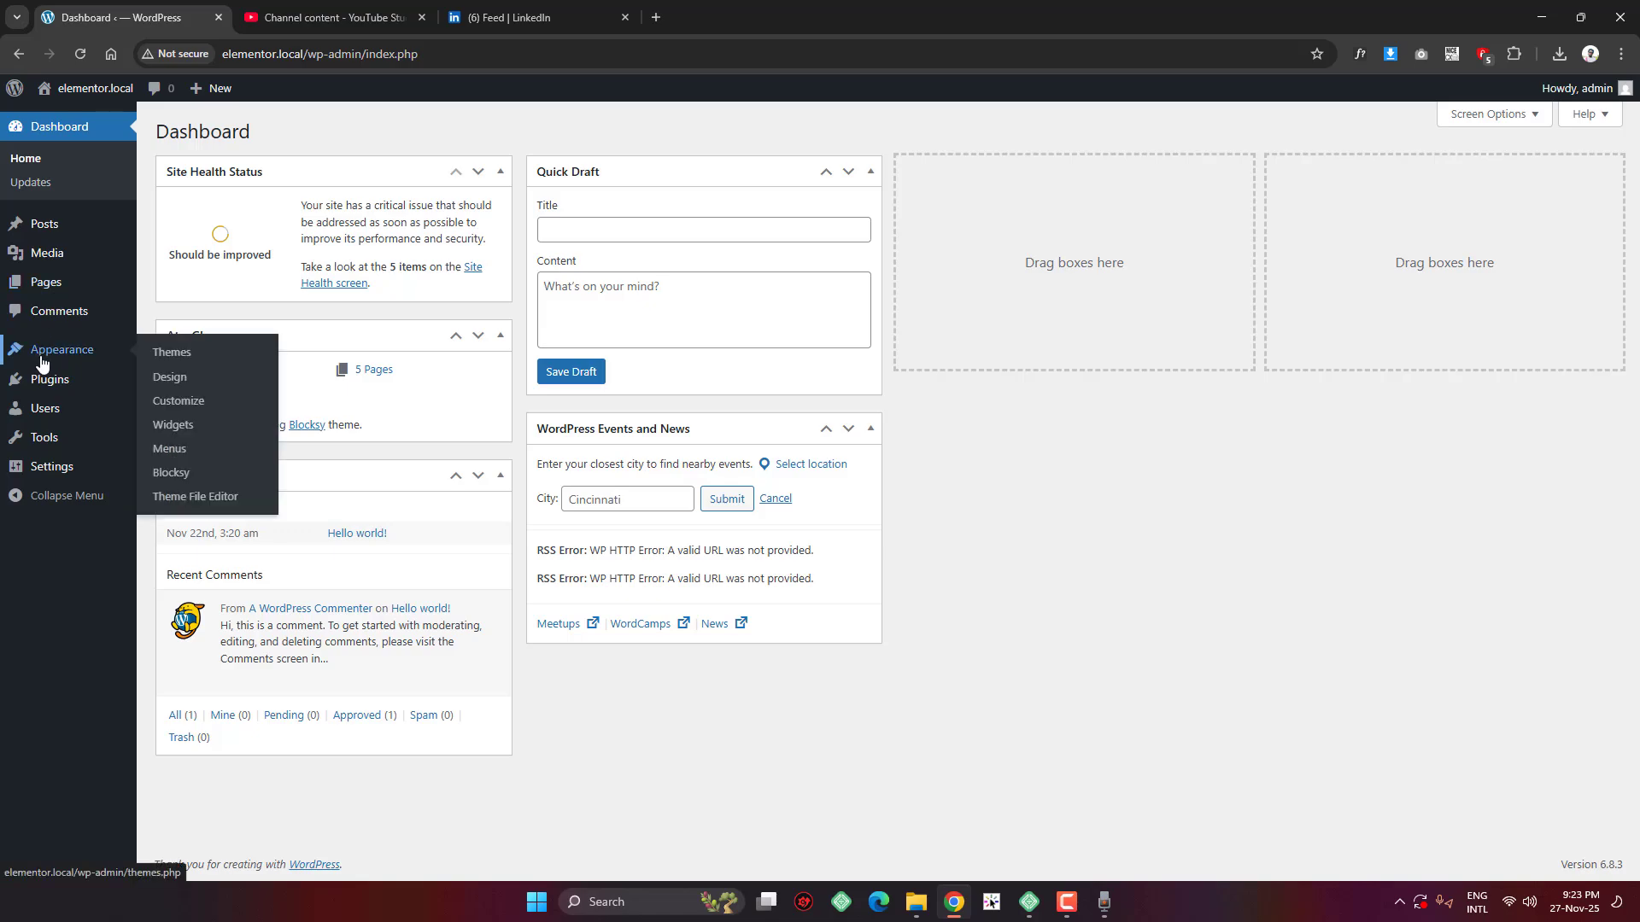
left_click(179, 359)
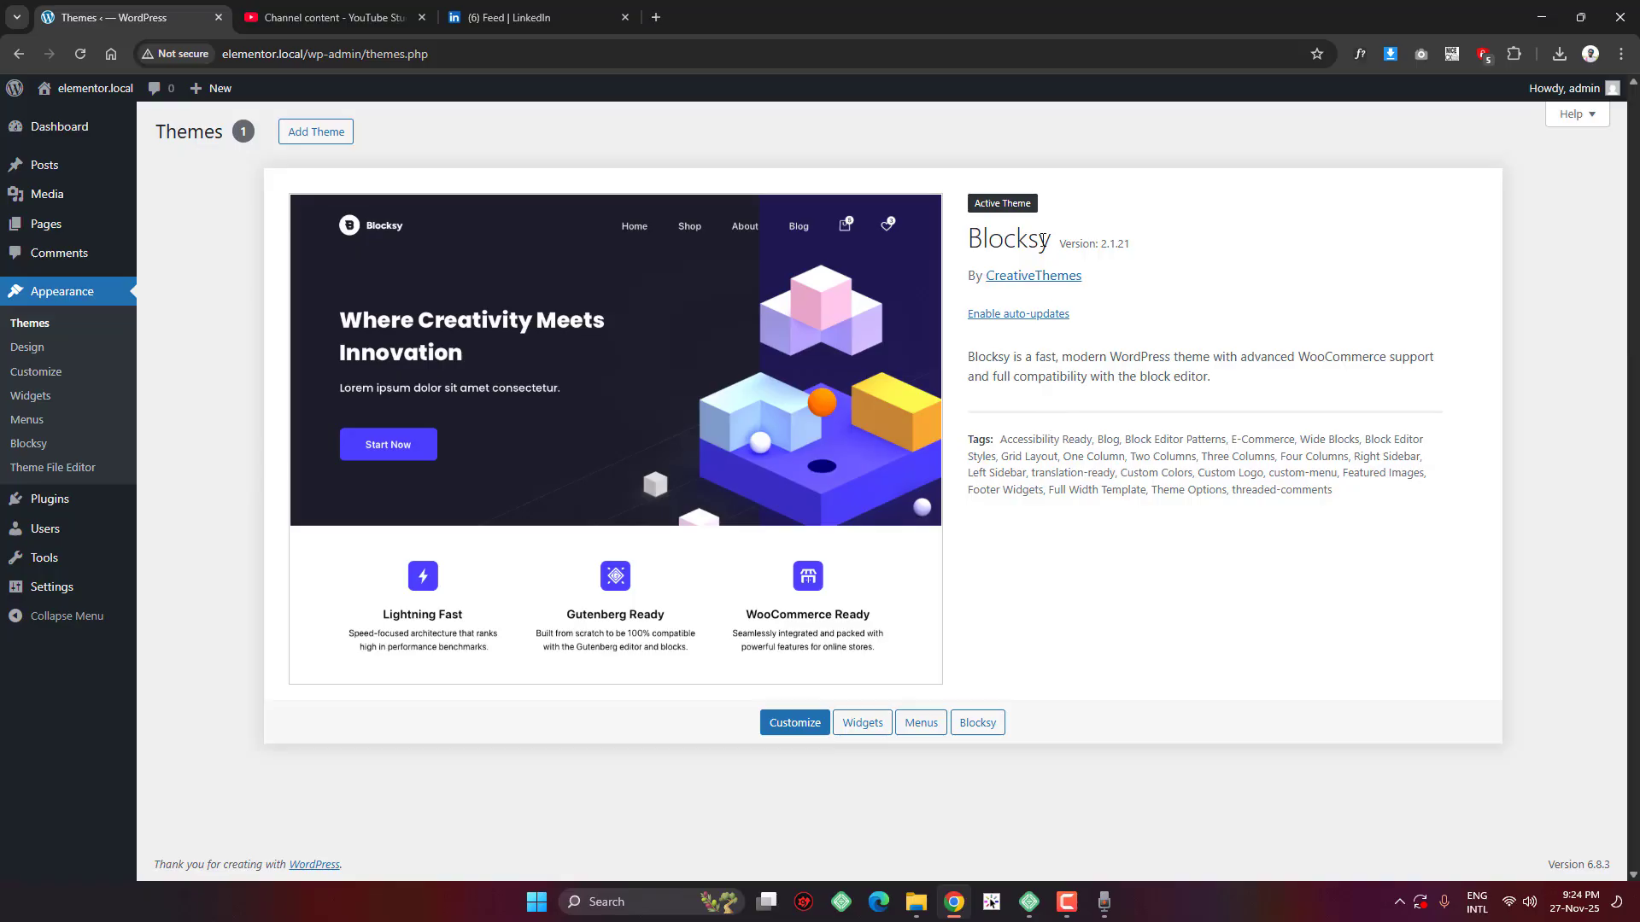
left_click_drag(972, 242, 1153, 255)
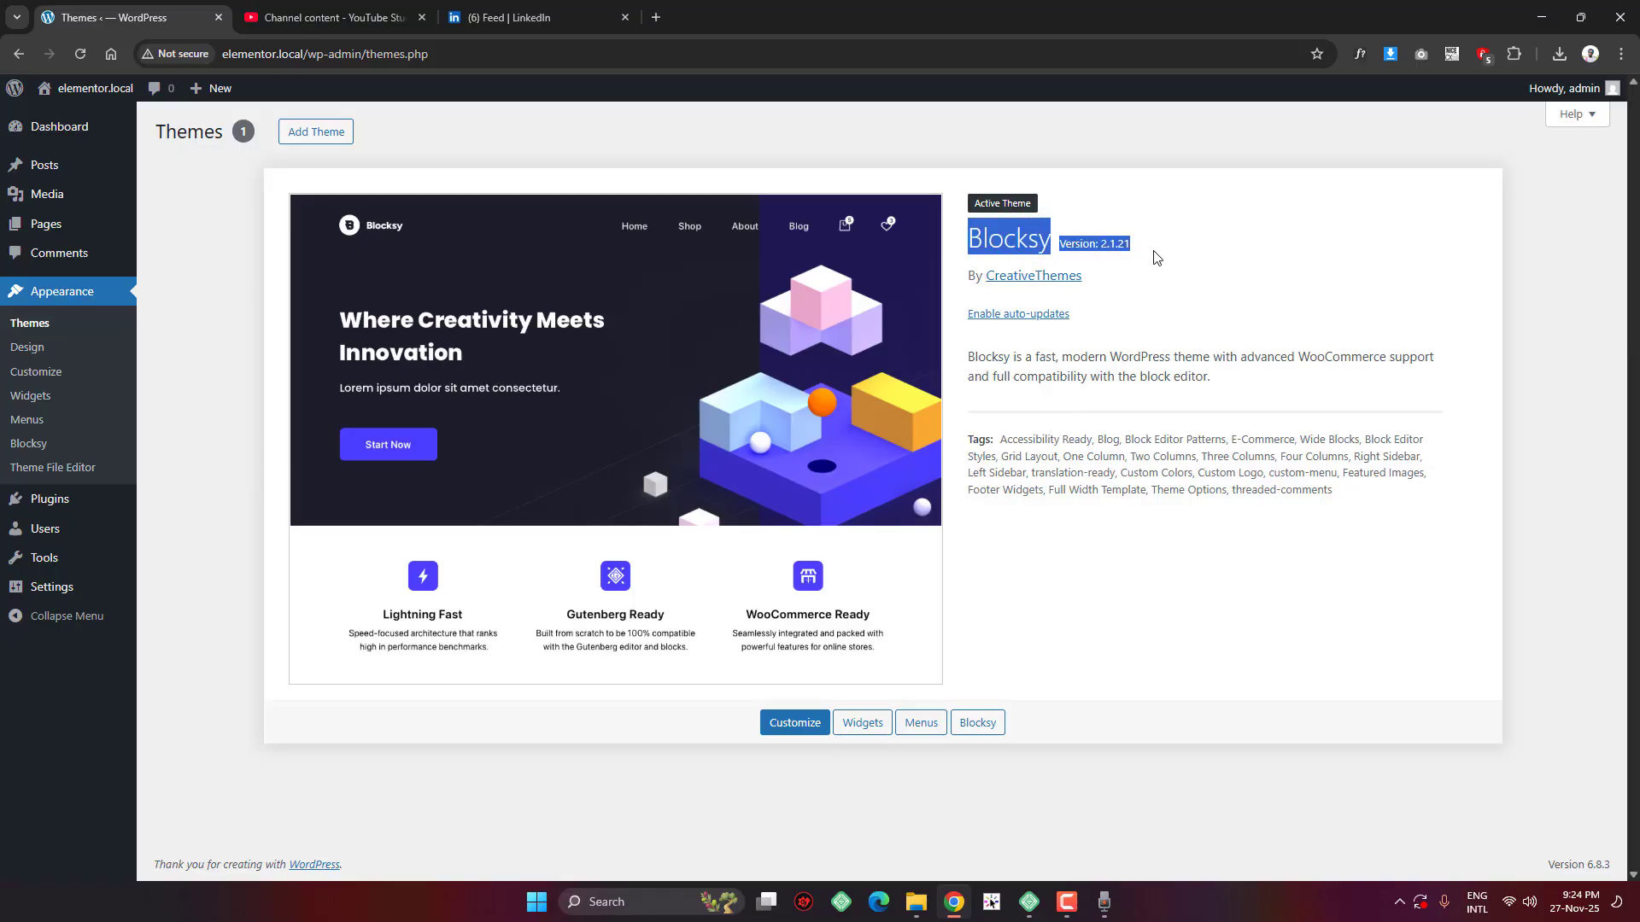
left_click(1186, 270)
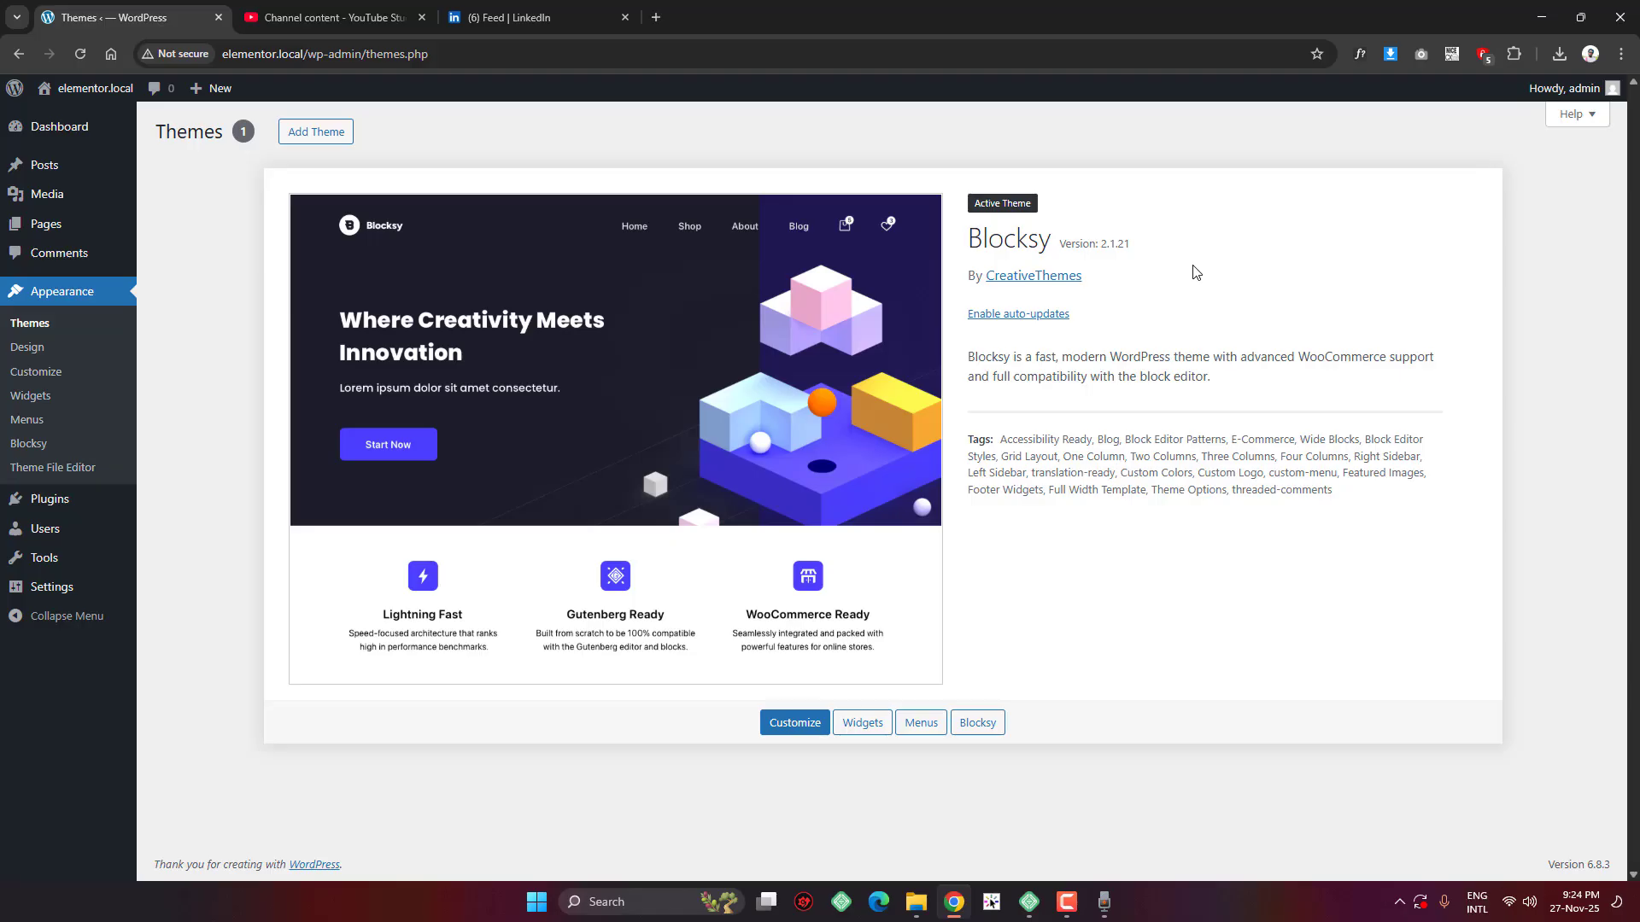
Open the page for adding new themes and view the popular themes
left_click(315, 131)
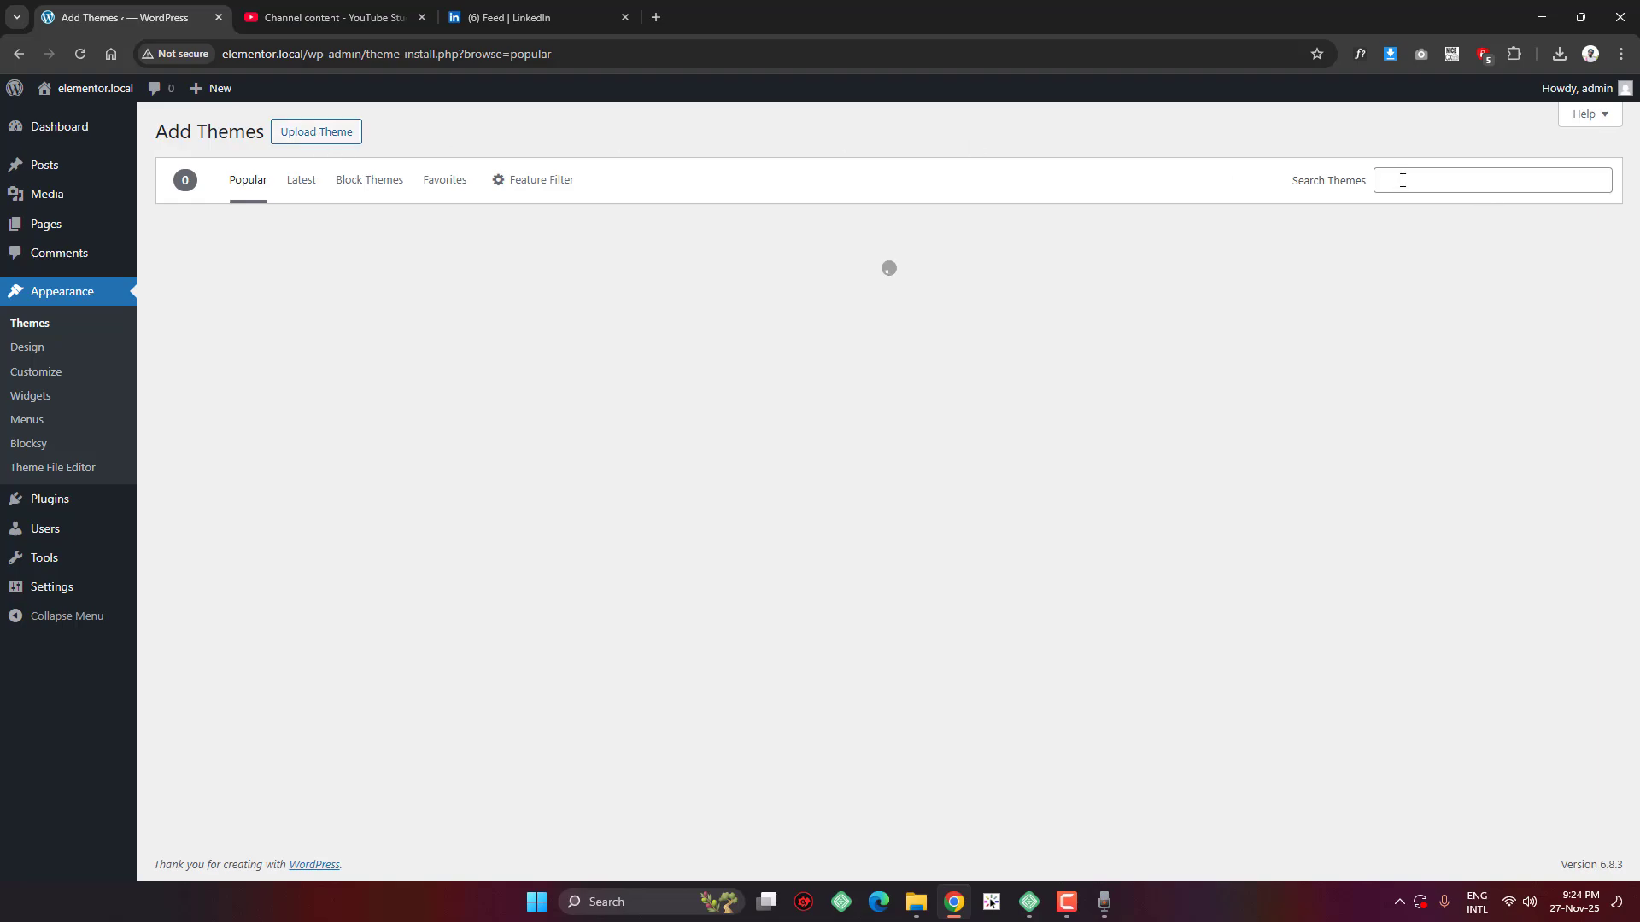
left_click(1403, 180)
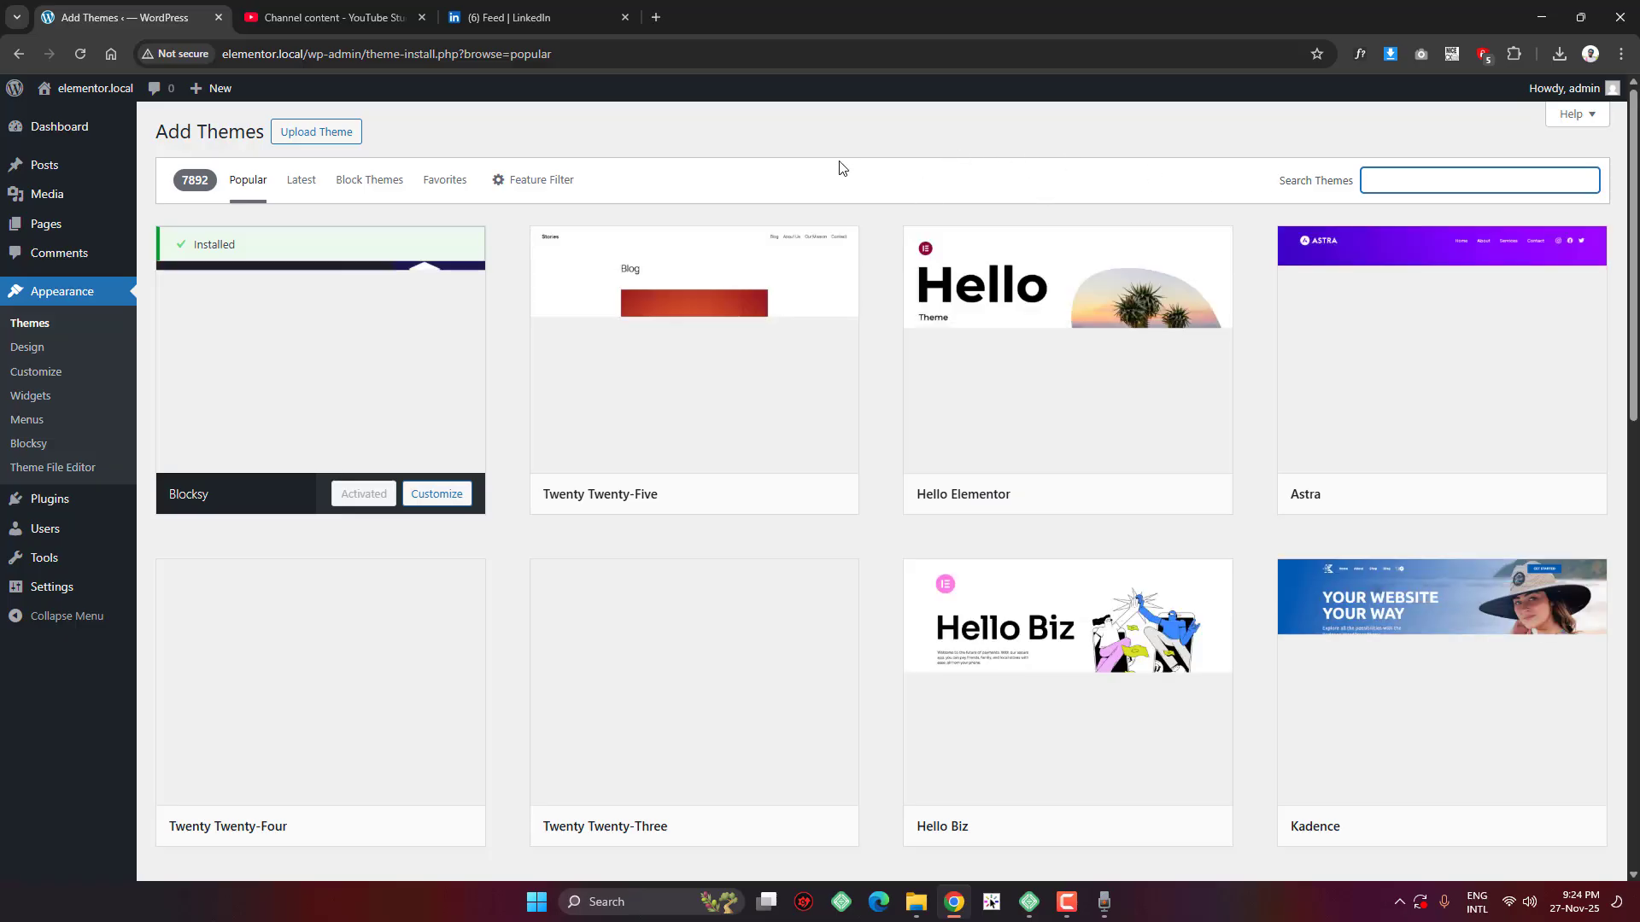
mouse_move(330, 292)
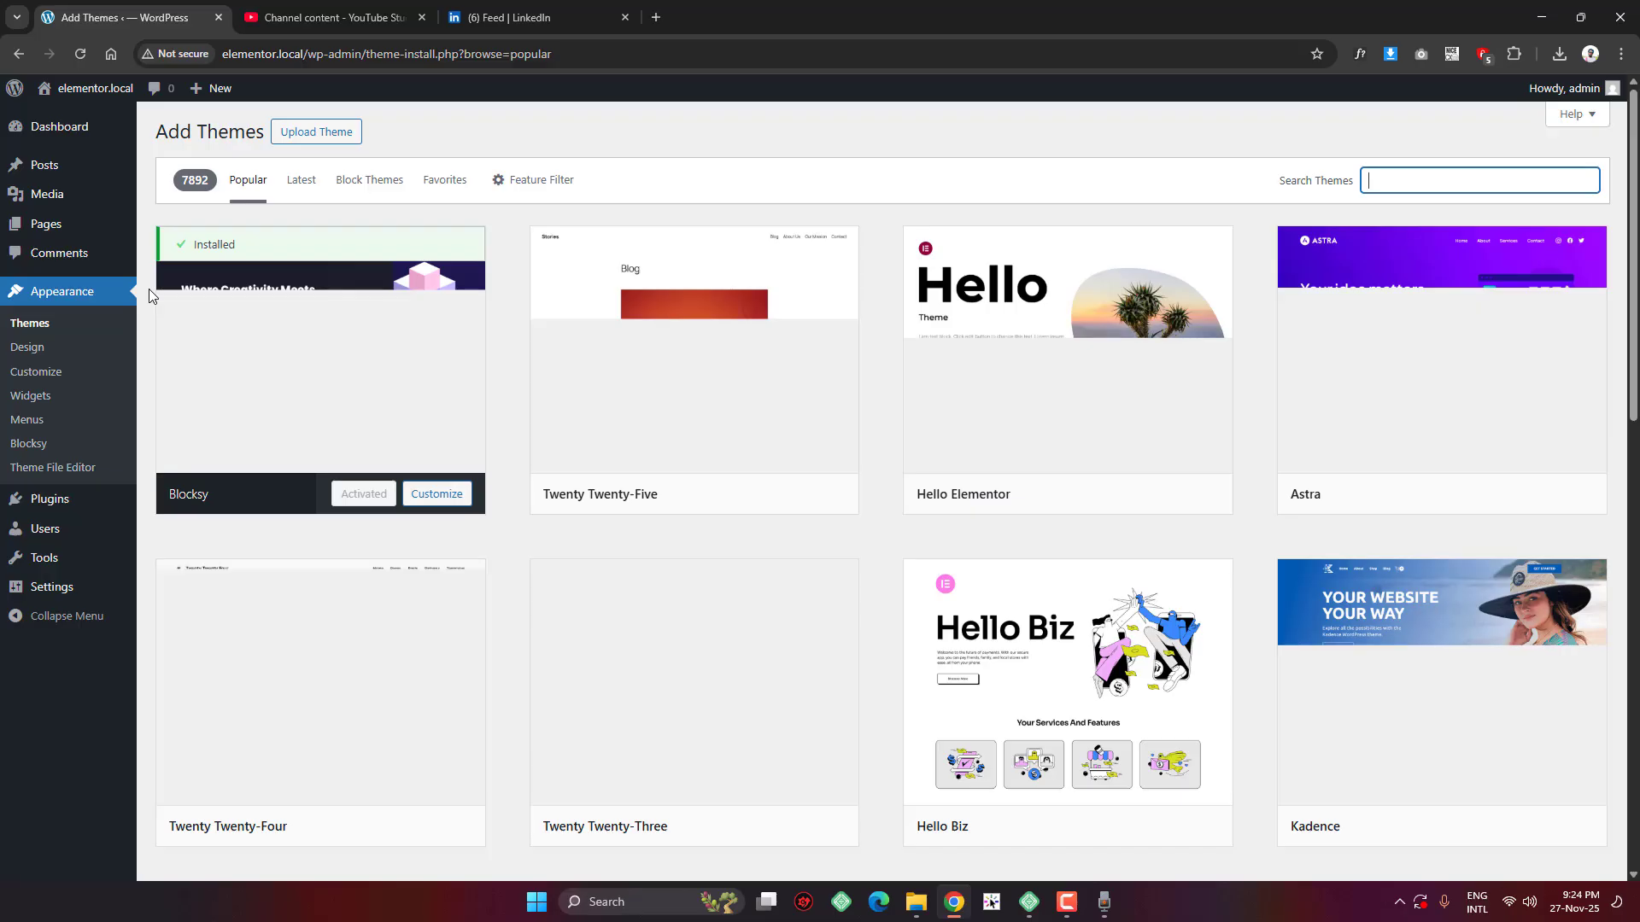
Open the theme Customizer and examine the maximum site width in the general layout settings
left_click(42, 379)
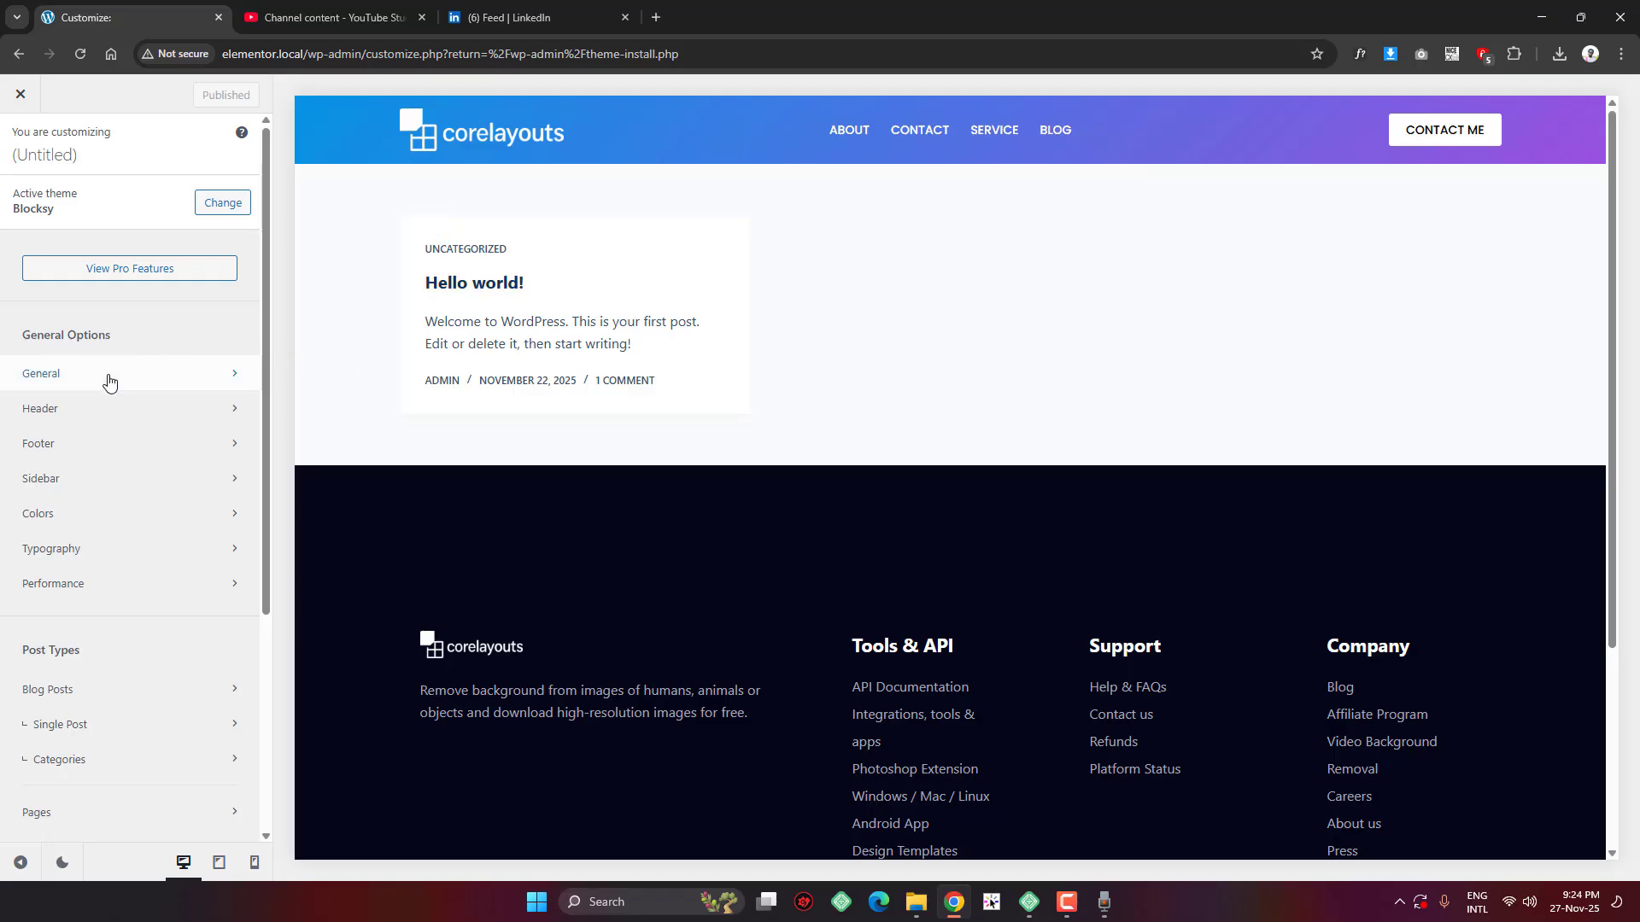
left_click(123, 380)
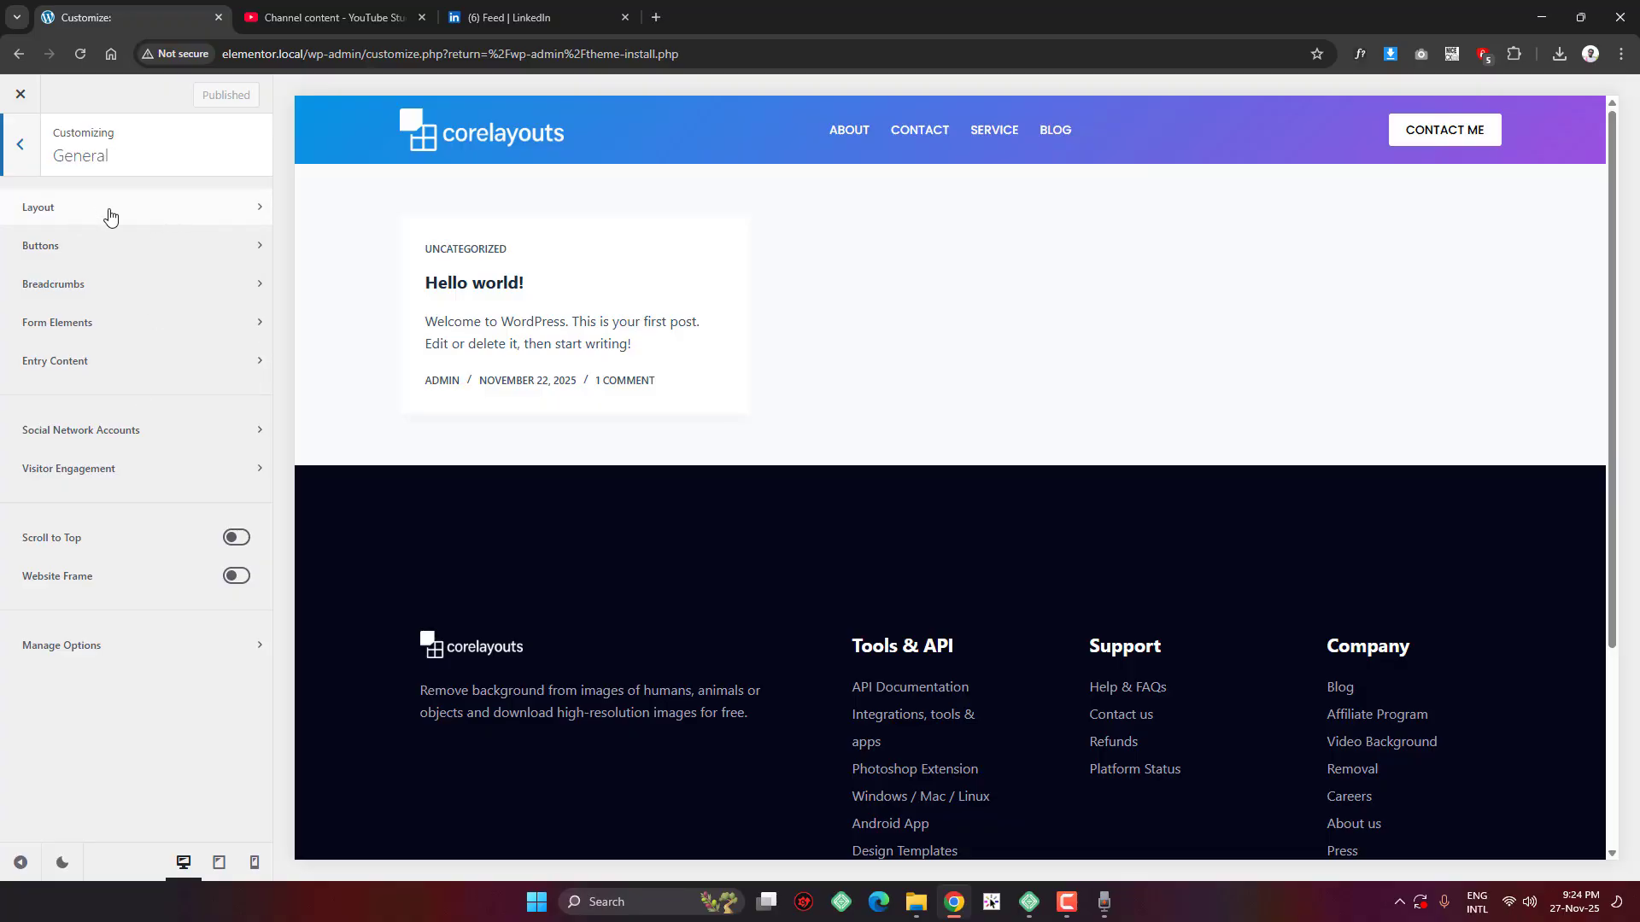
left_click(187, 216)
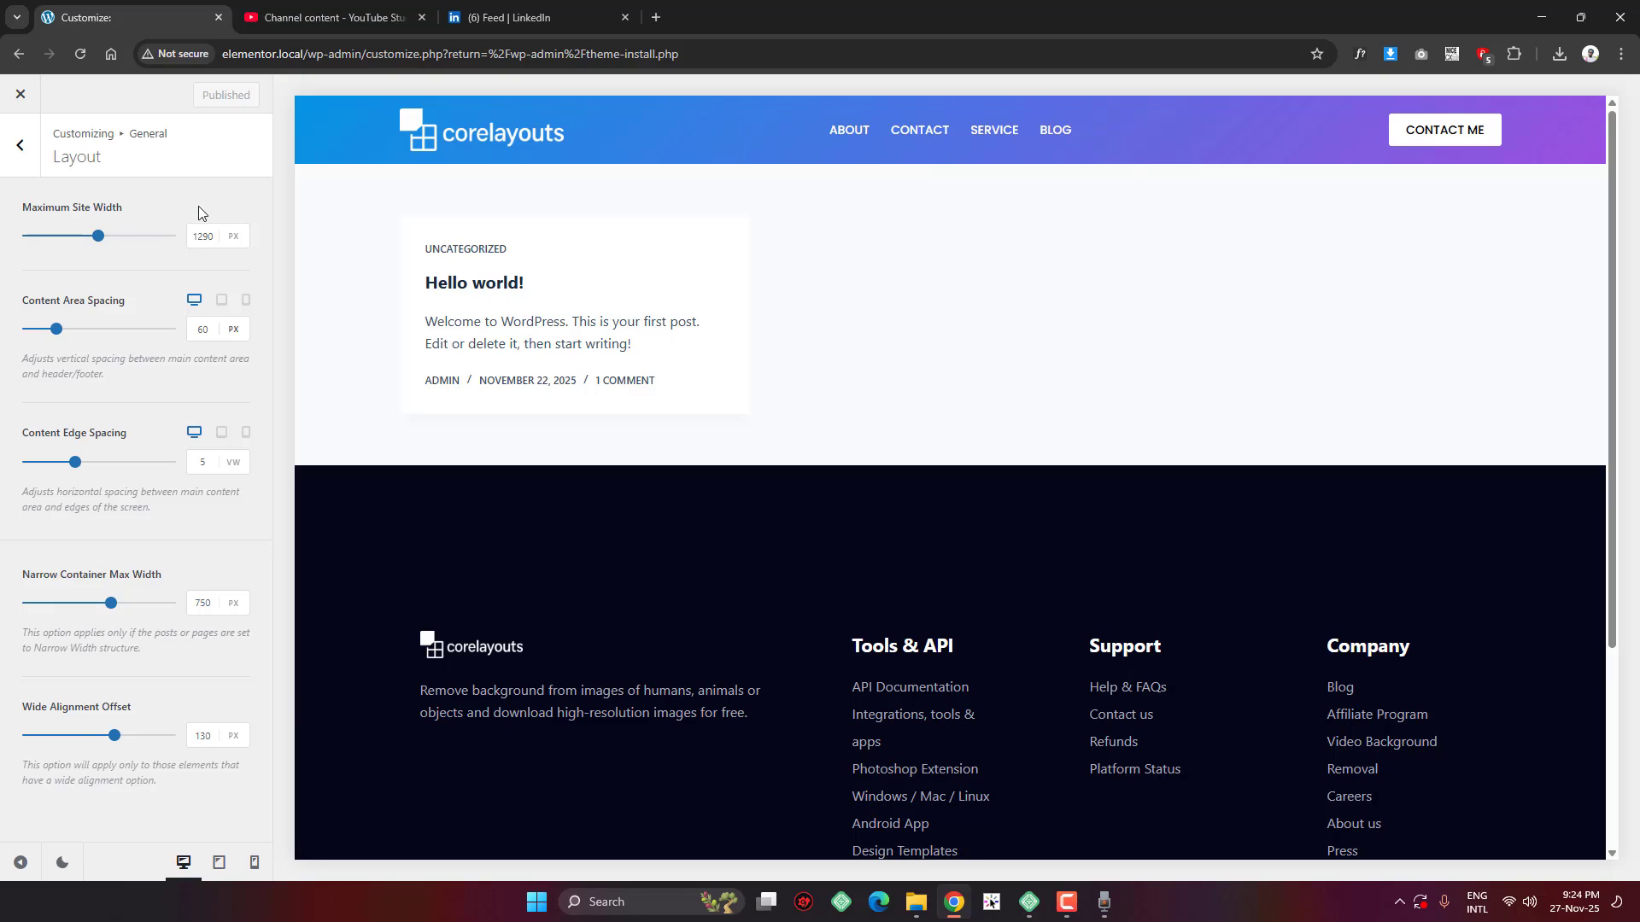
left_click(201, 241)
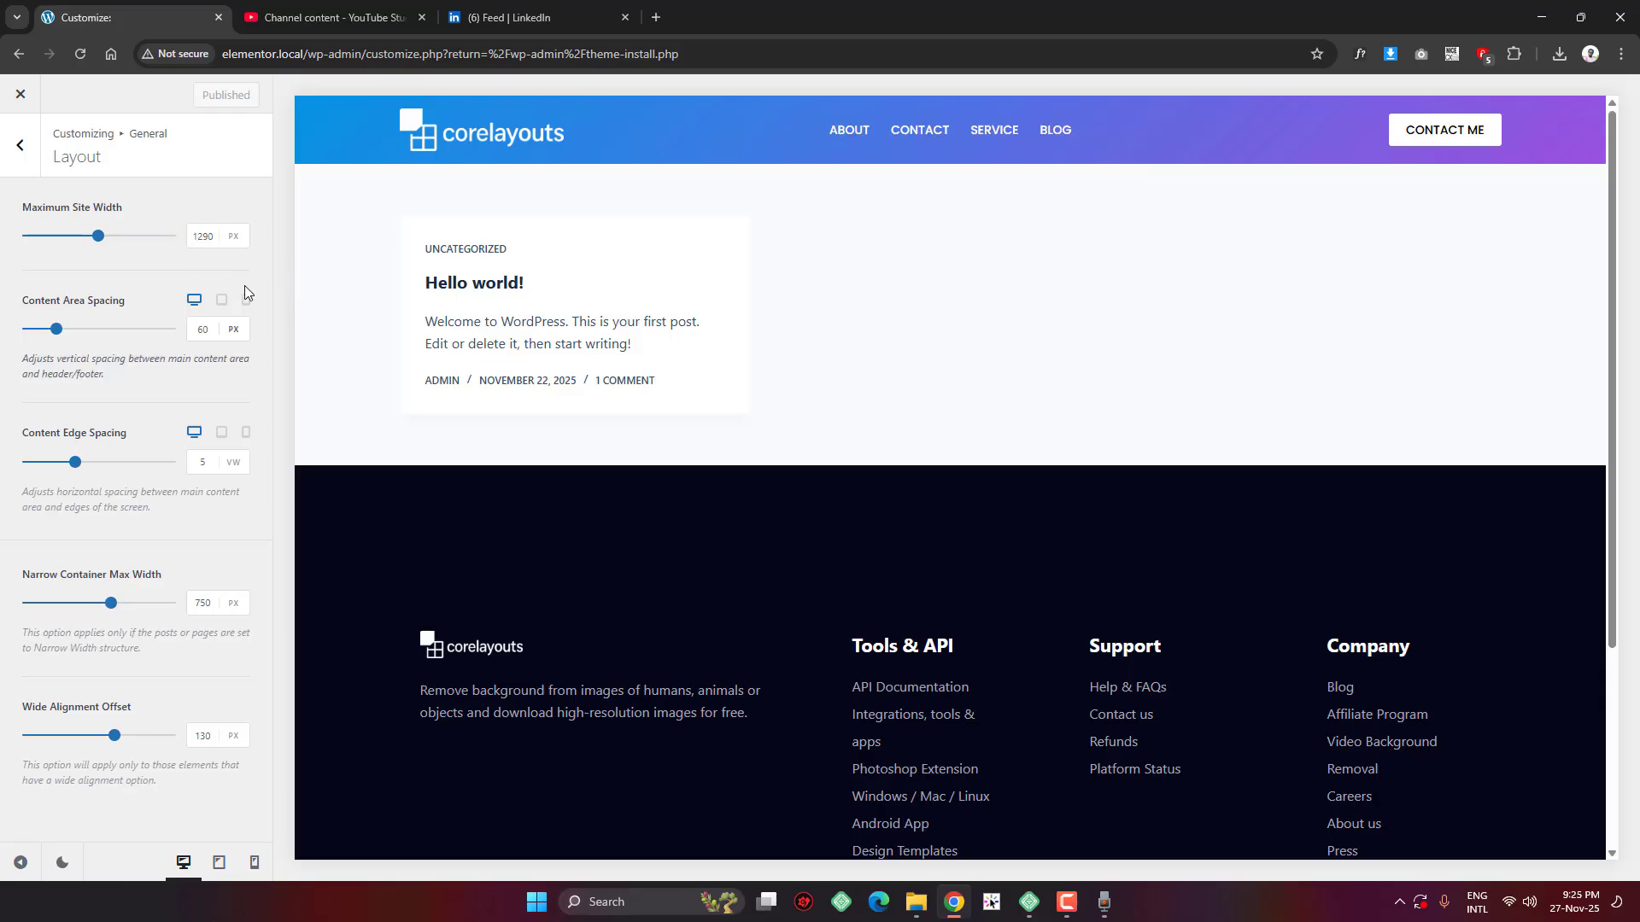
left_click(213, 237)
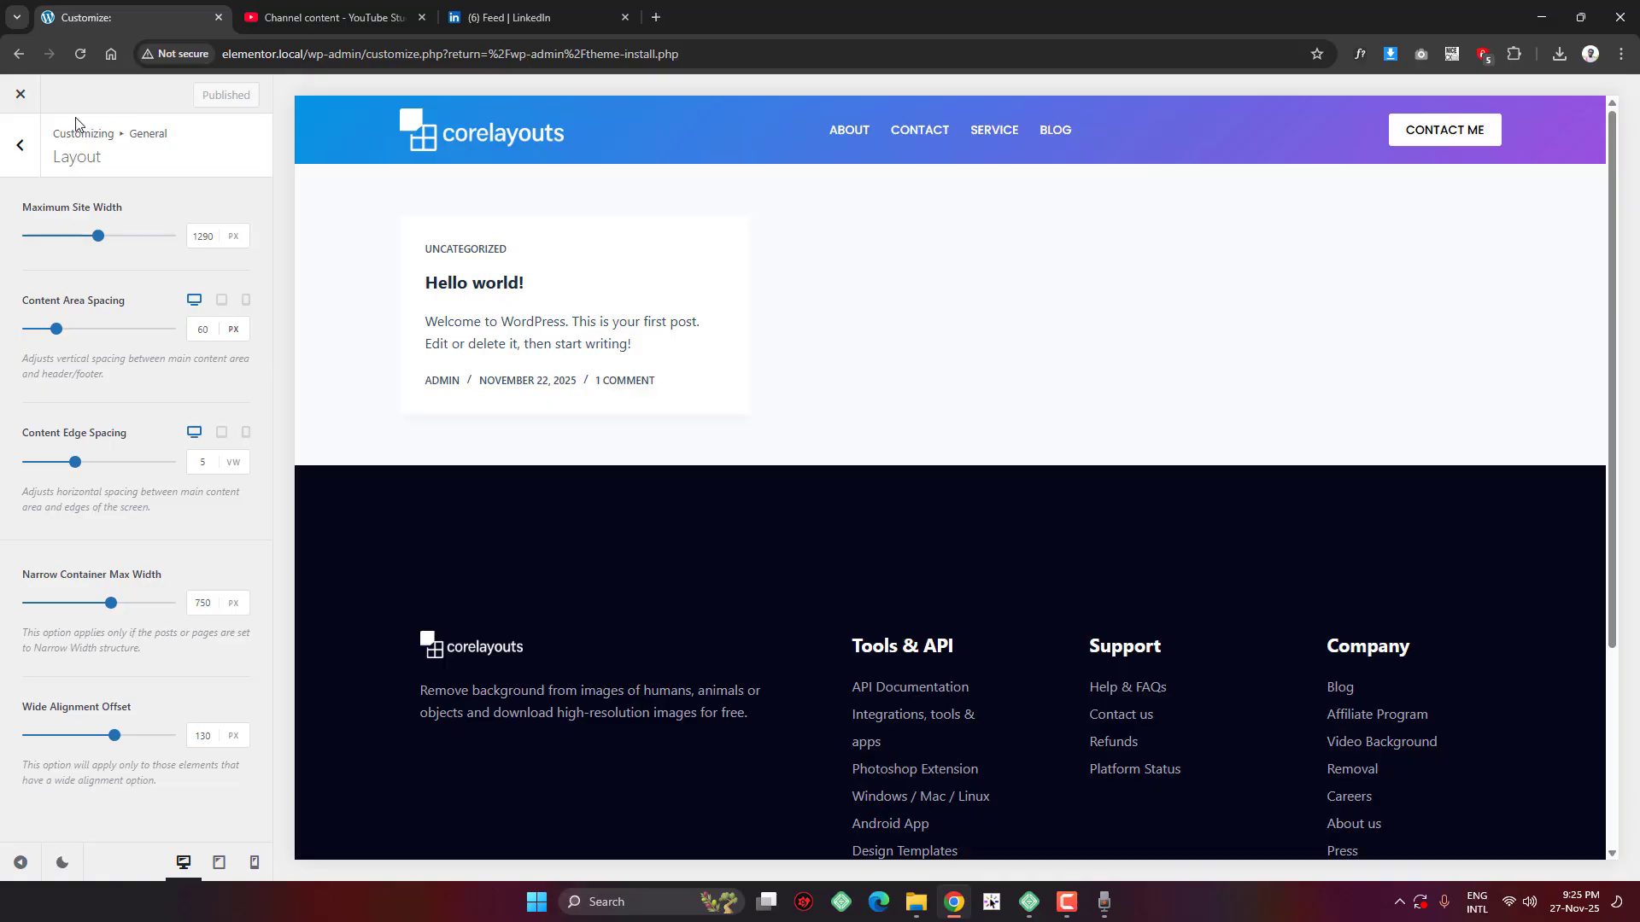
Examine the general button settings, including their design options for colors, padding and border radius
left_click(17, 147)
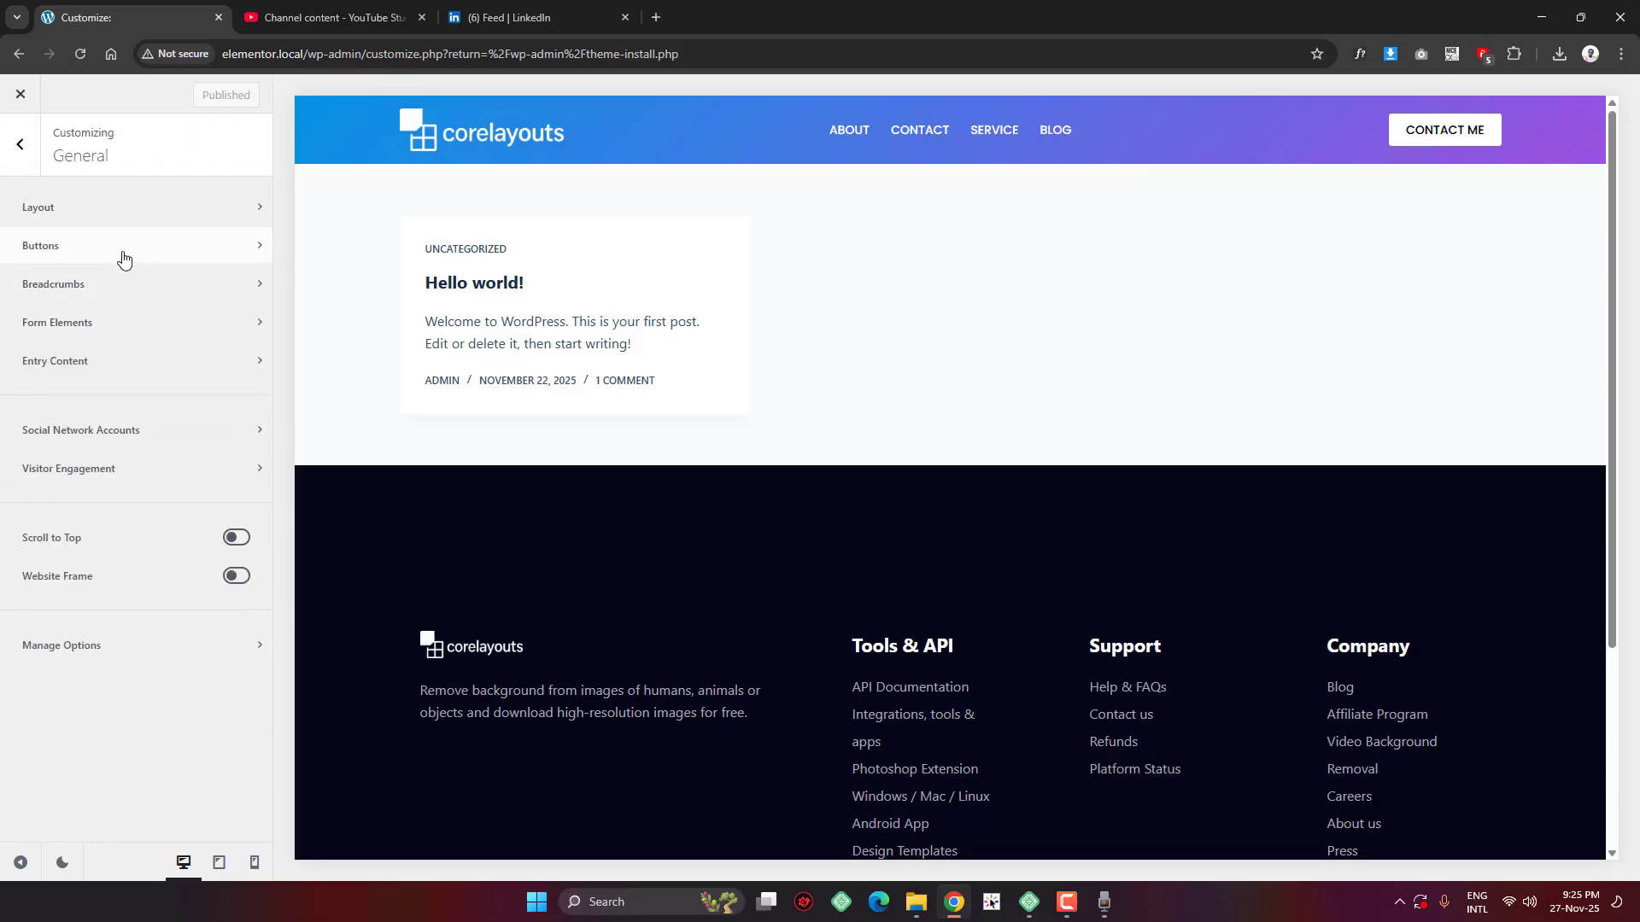
left_click(123, 248)
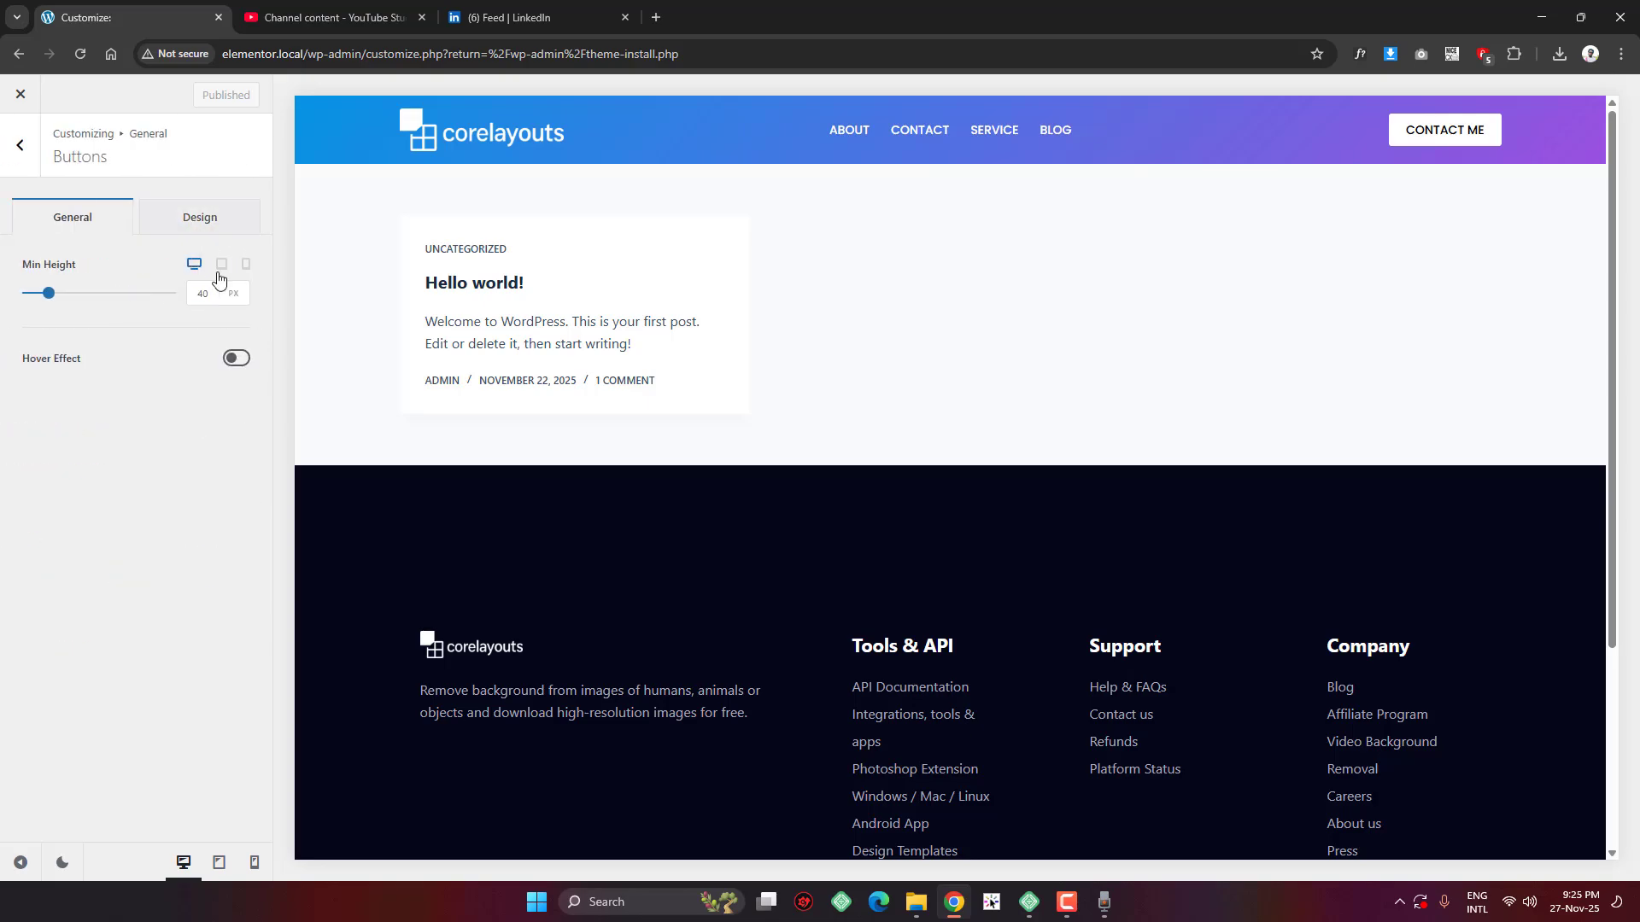
left_click(195, 220)
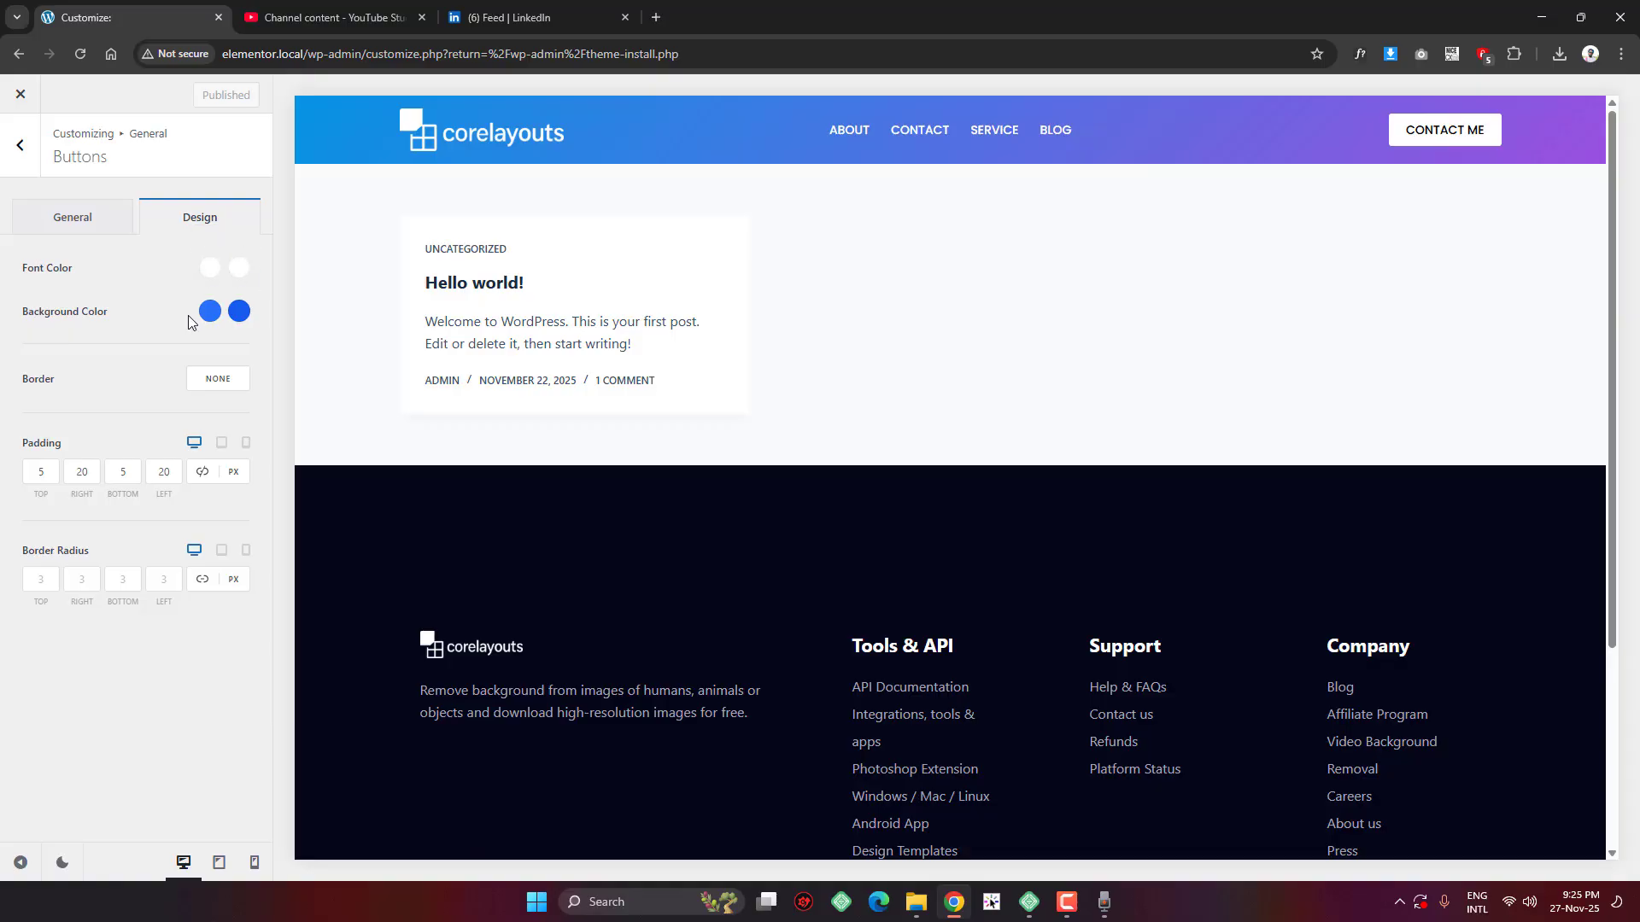
left_click(22, 147)
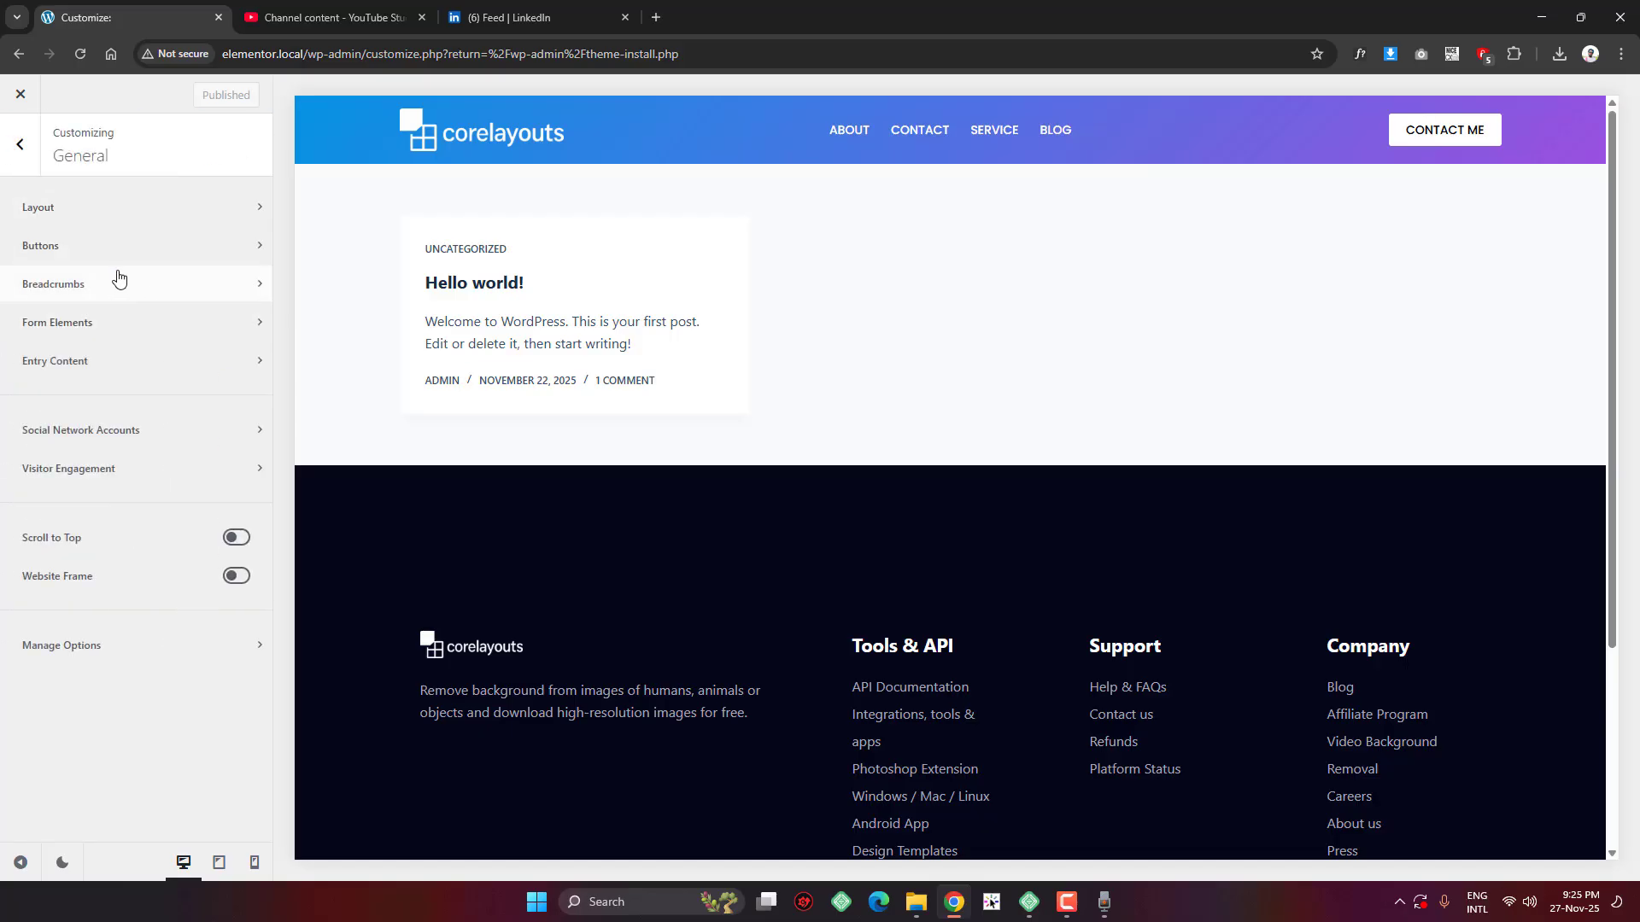
Recheck the general layout settings and return to the Customizer's main options
left_click(110, 209)
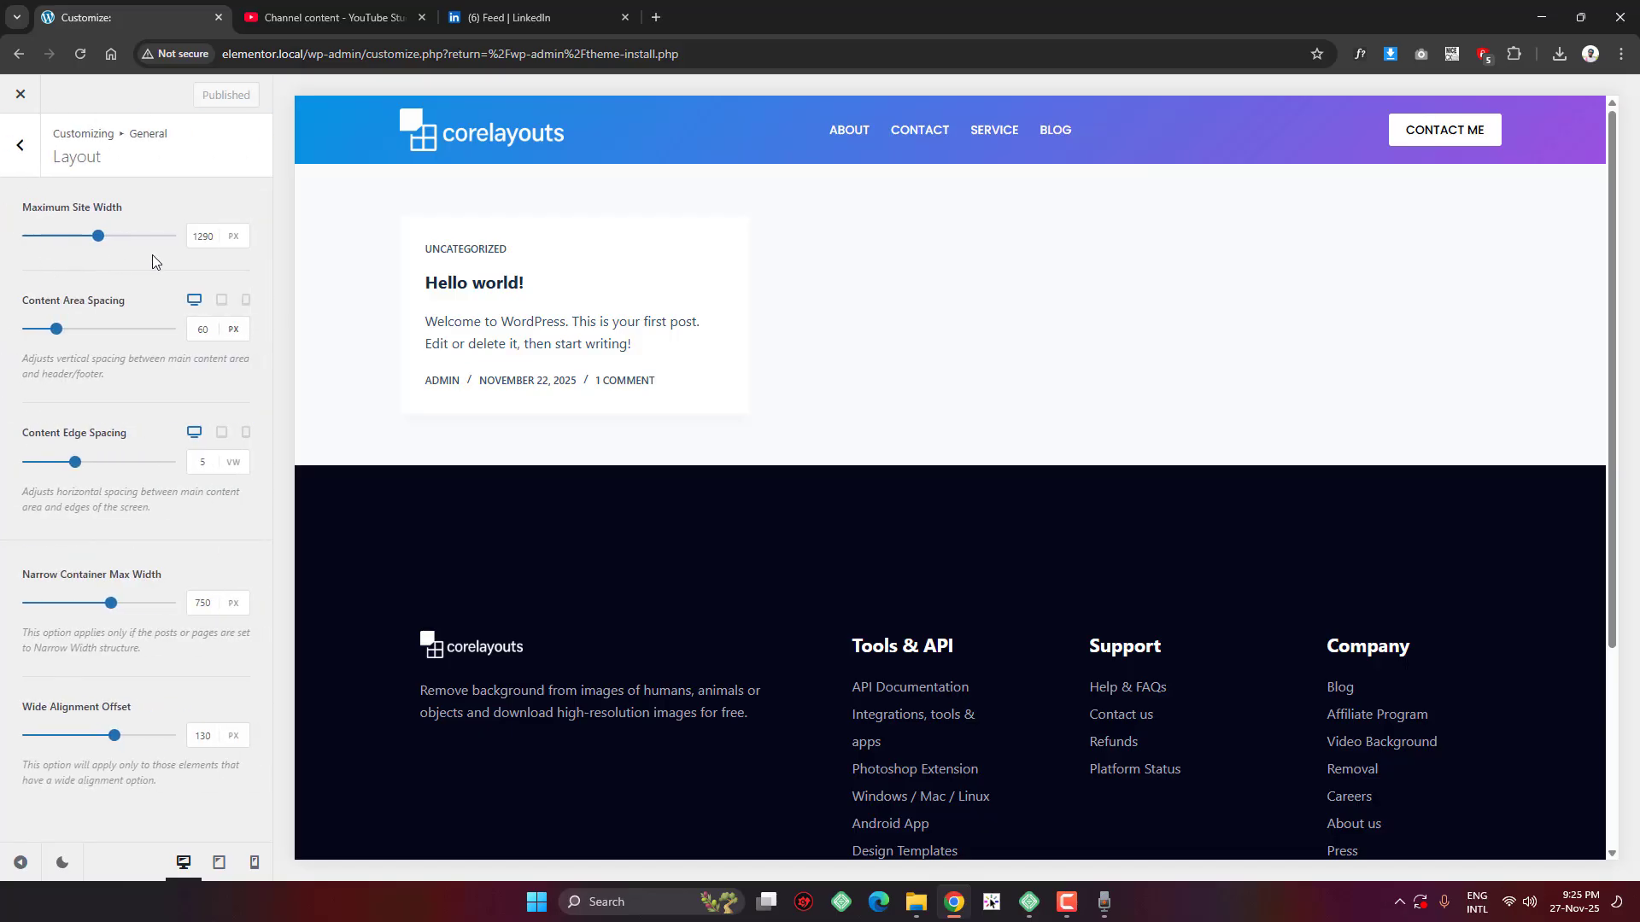
left_click(21, 147)
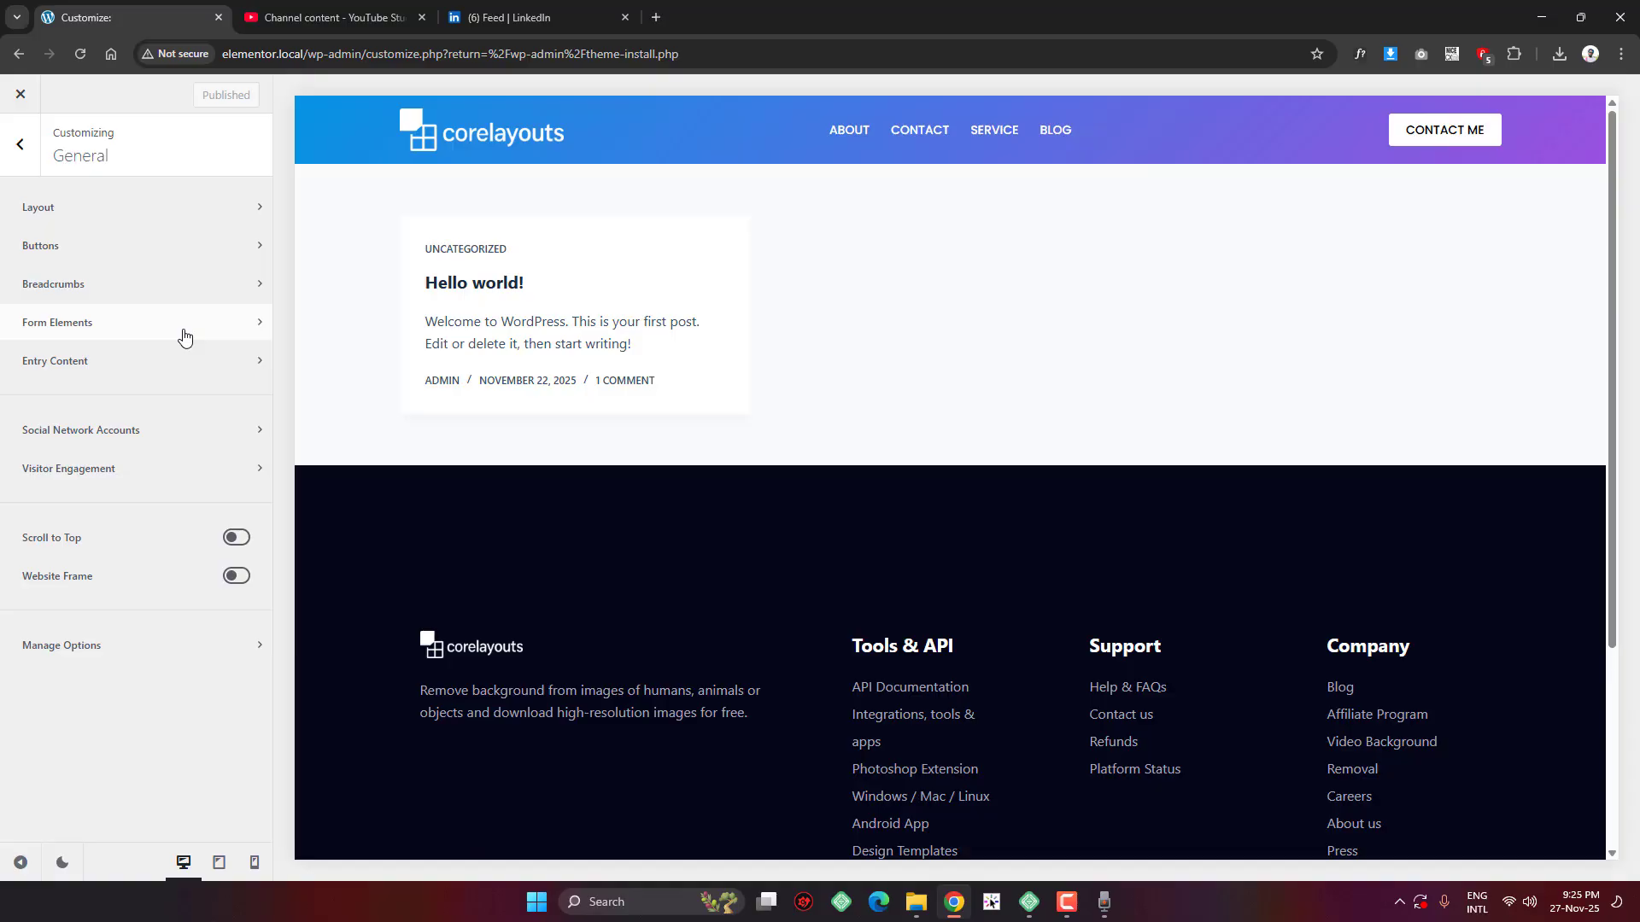
left_click(20, 143)
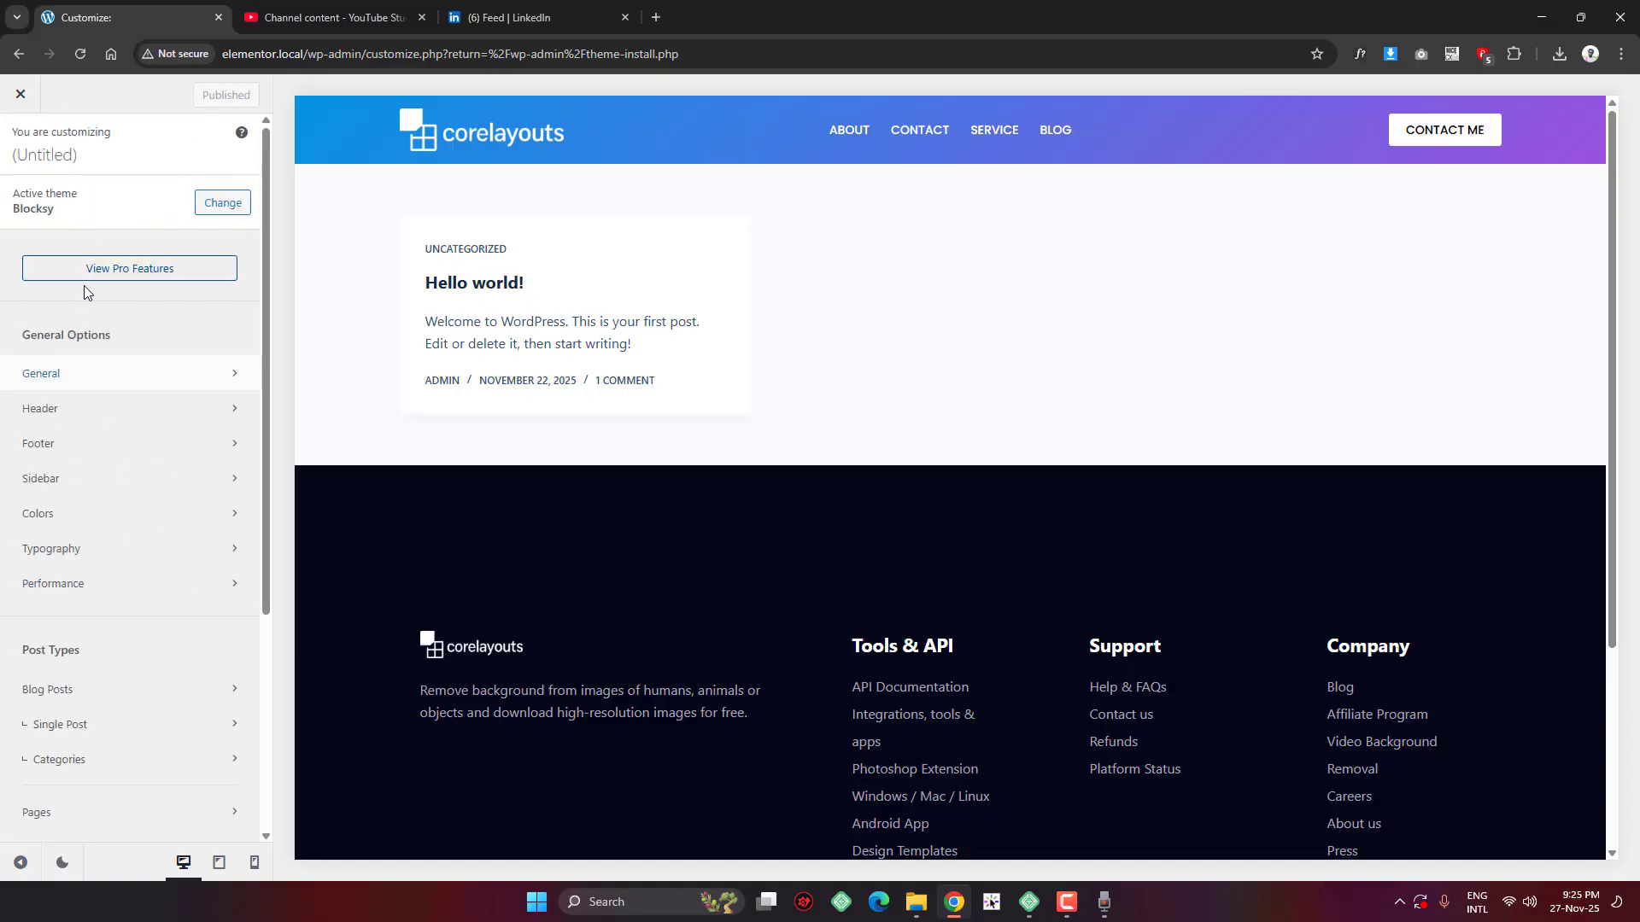
Open the global color settings and check the color used for all headings (H1 - H6)
scroll(106, 464, "down", 1)
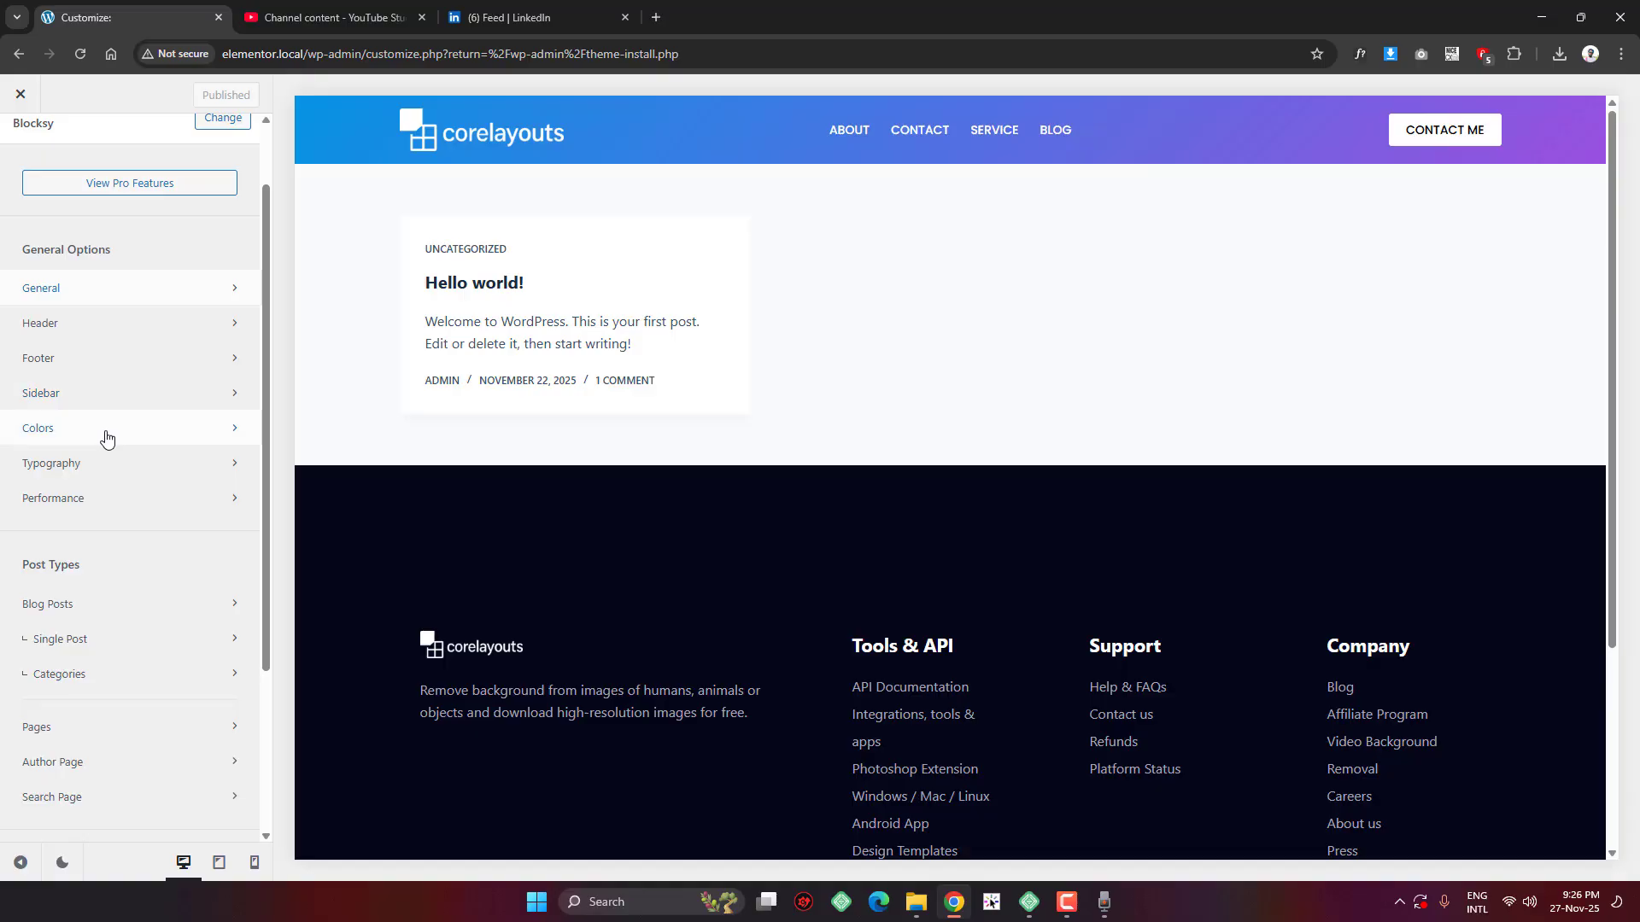
left_click(137, 439)
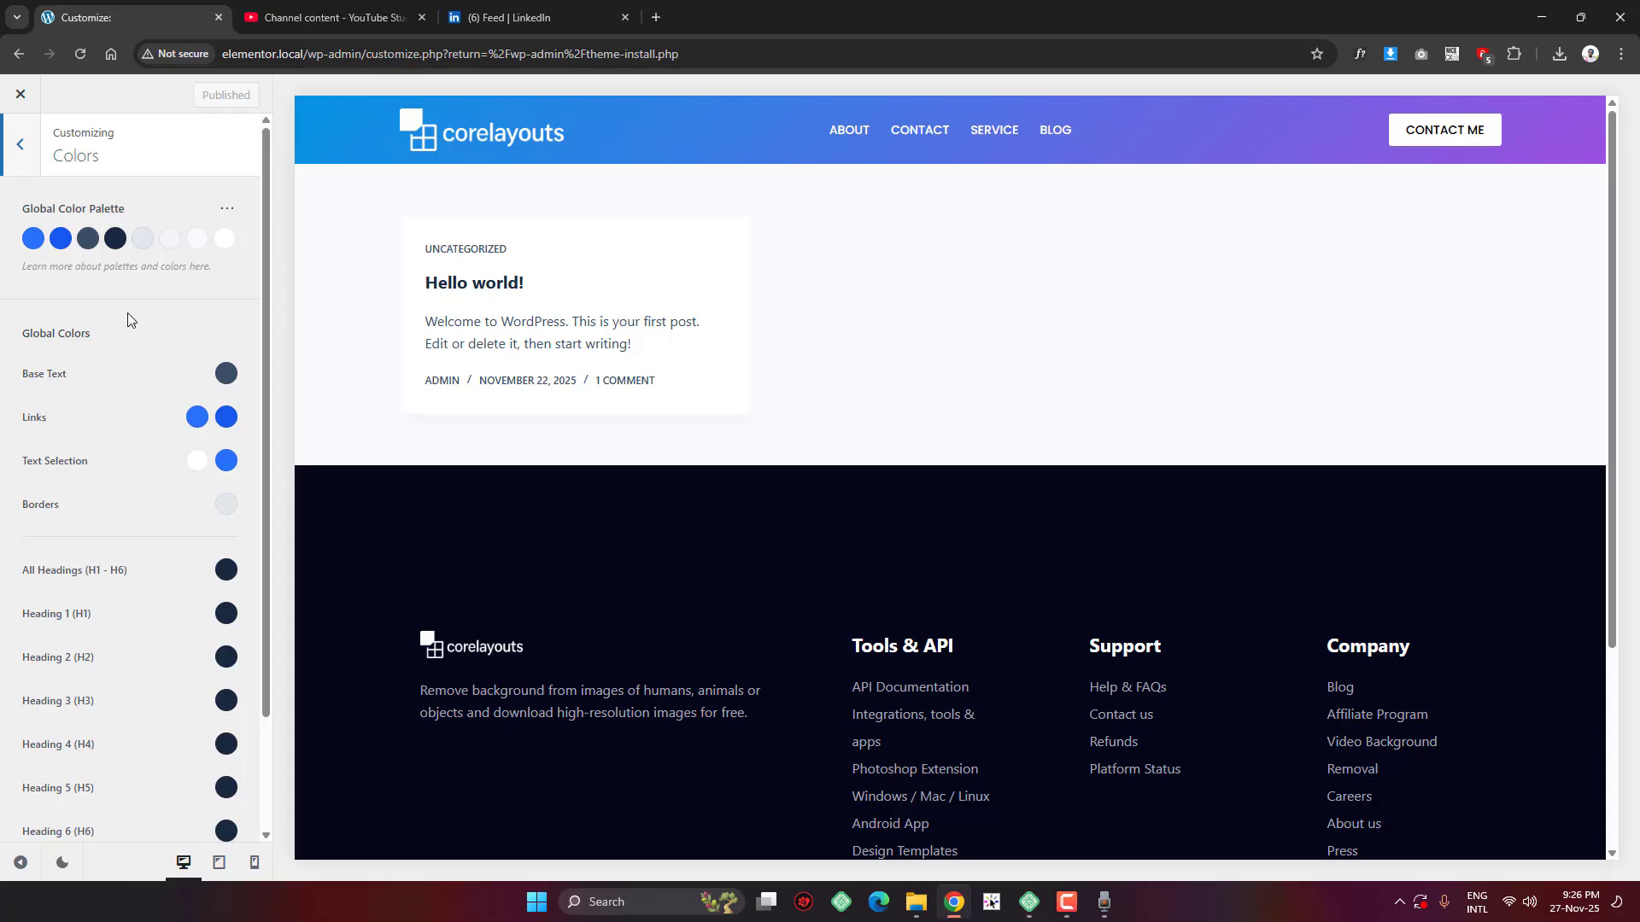
scroll(134, 320, "down", 2)
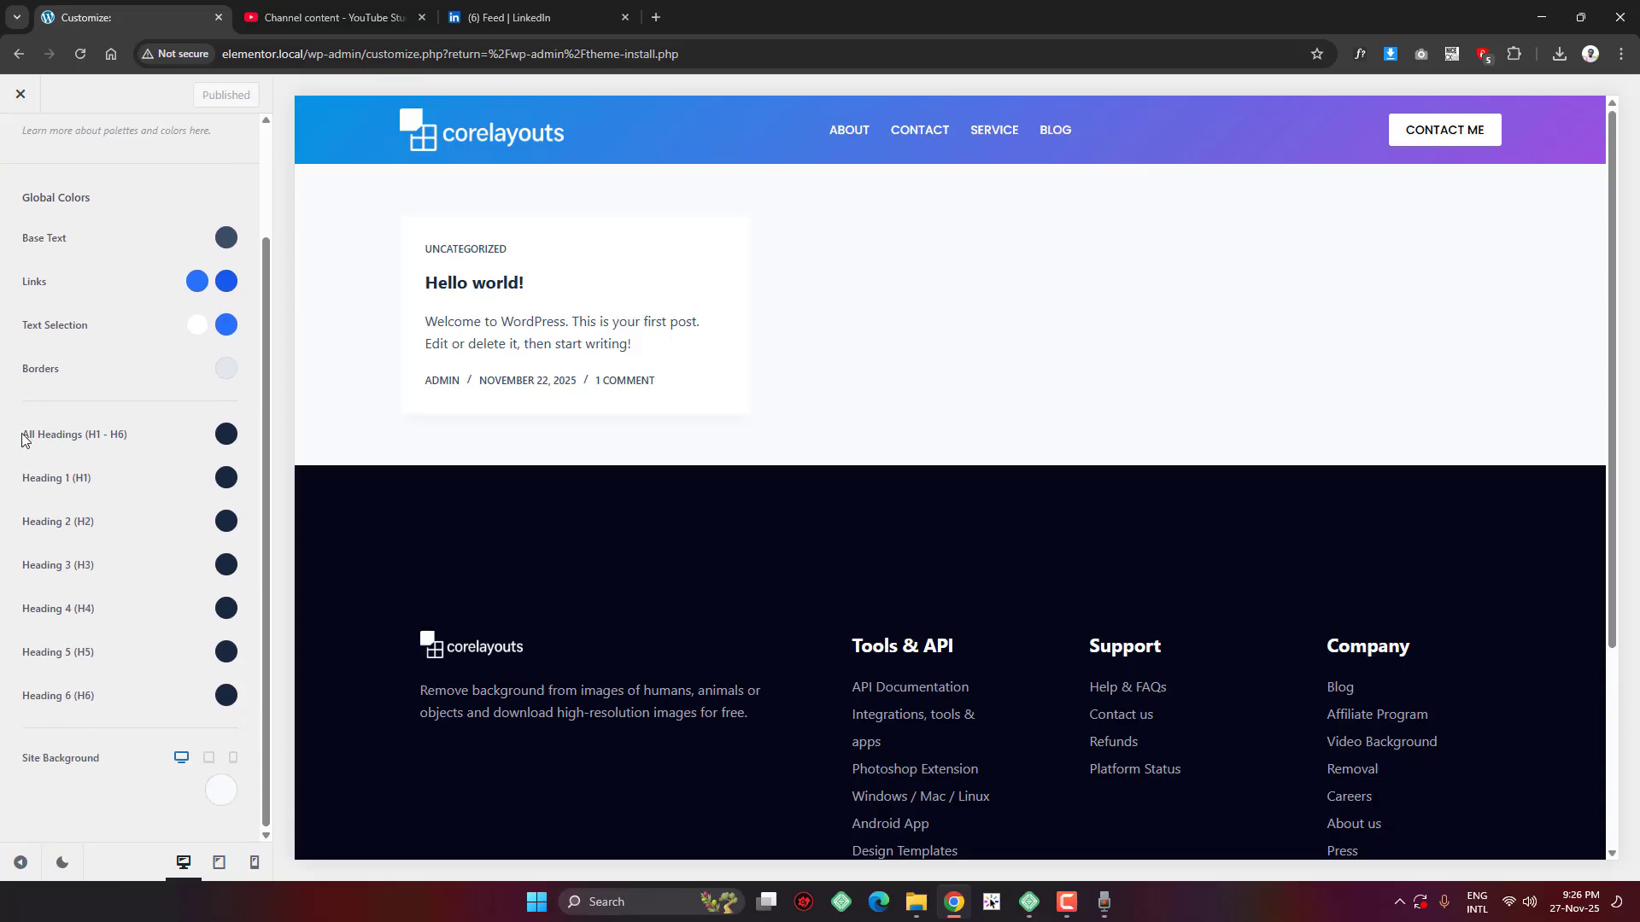
left_click_drag(22, 435, 118, 435)
left_click(55, 453)
left_click(226, 434)
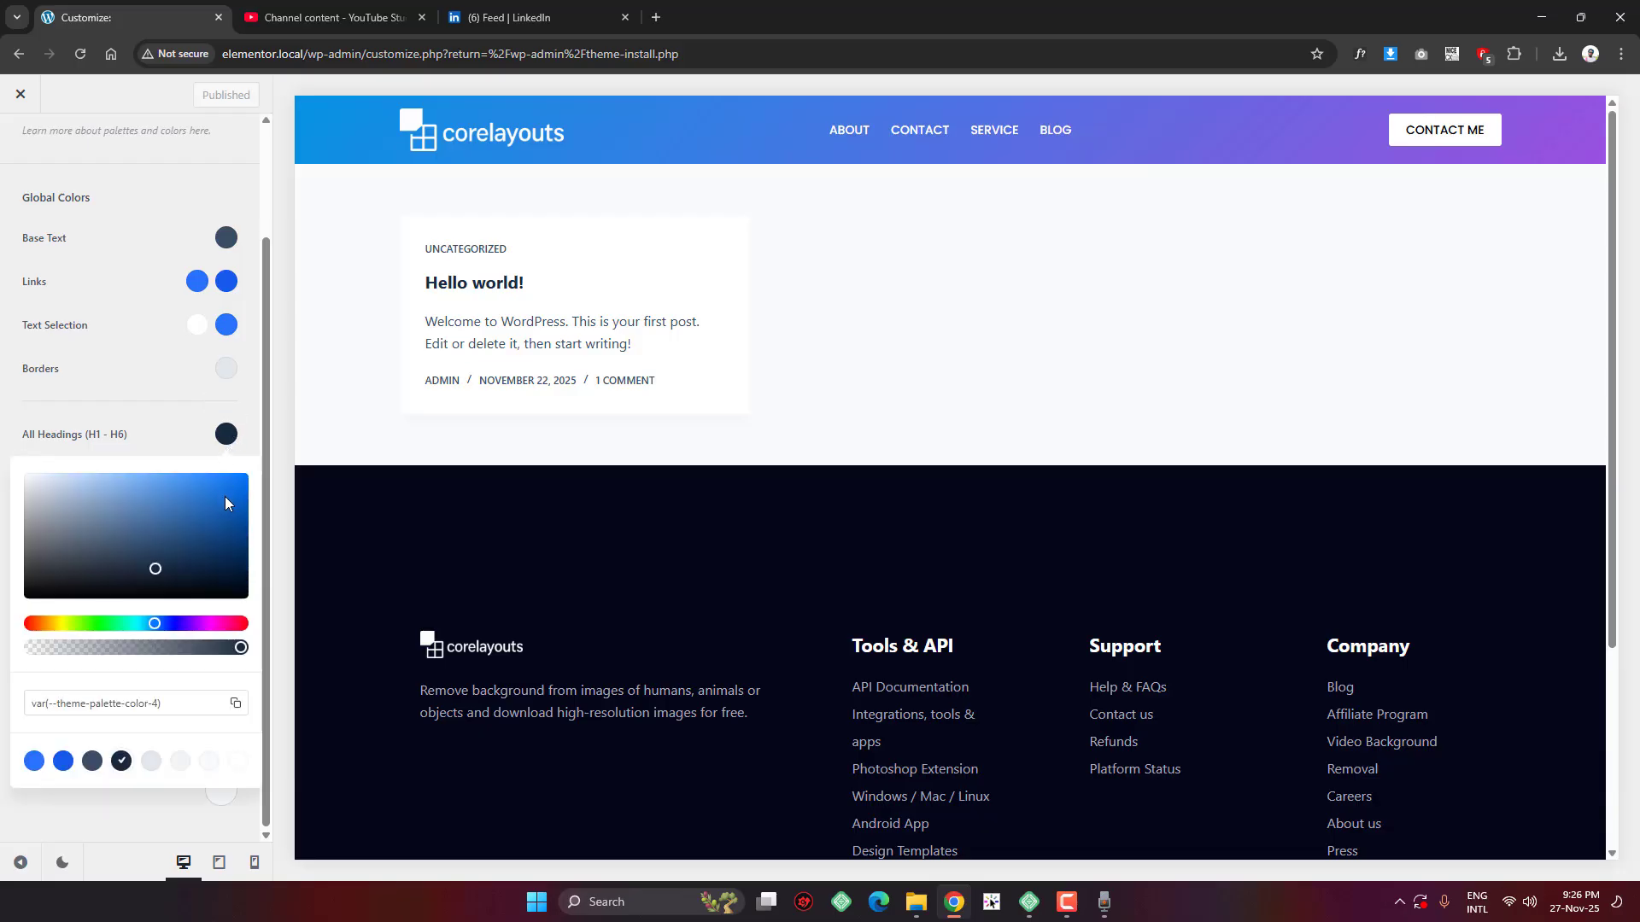
left_click(133, 393)
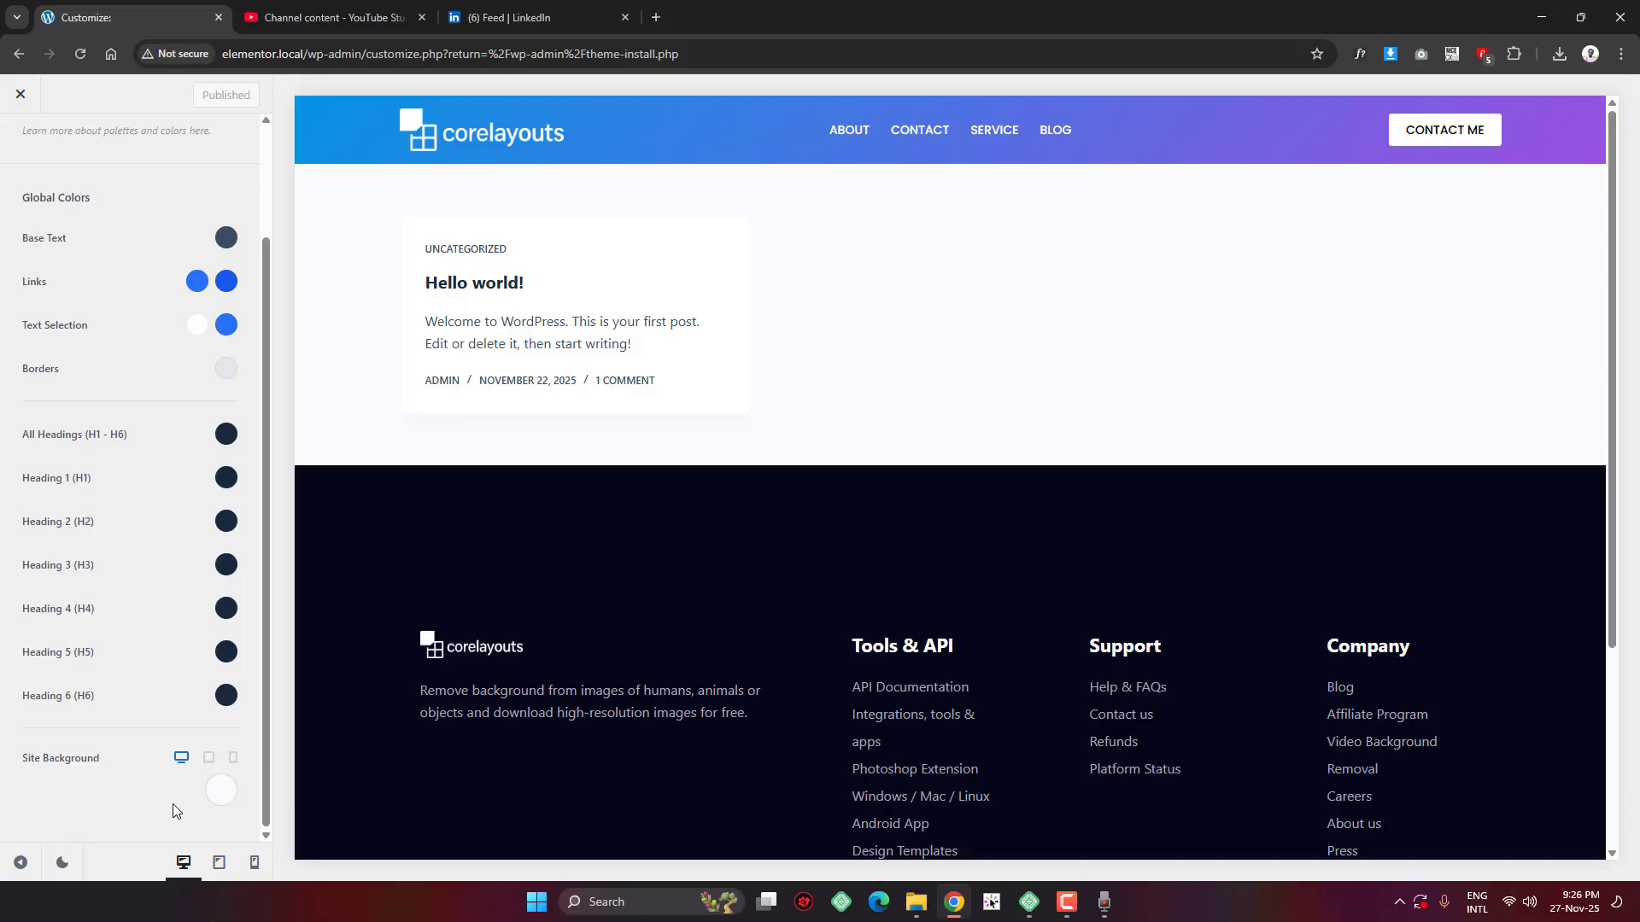
Set the site background color to white (#ffffff)
left_click(221, 790)
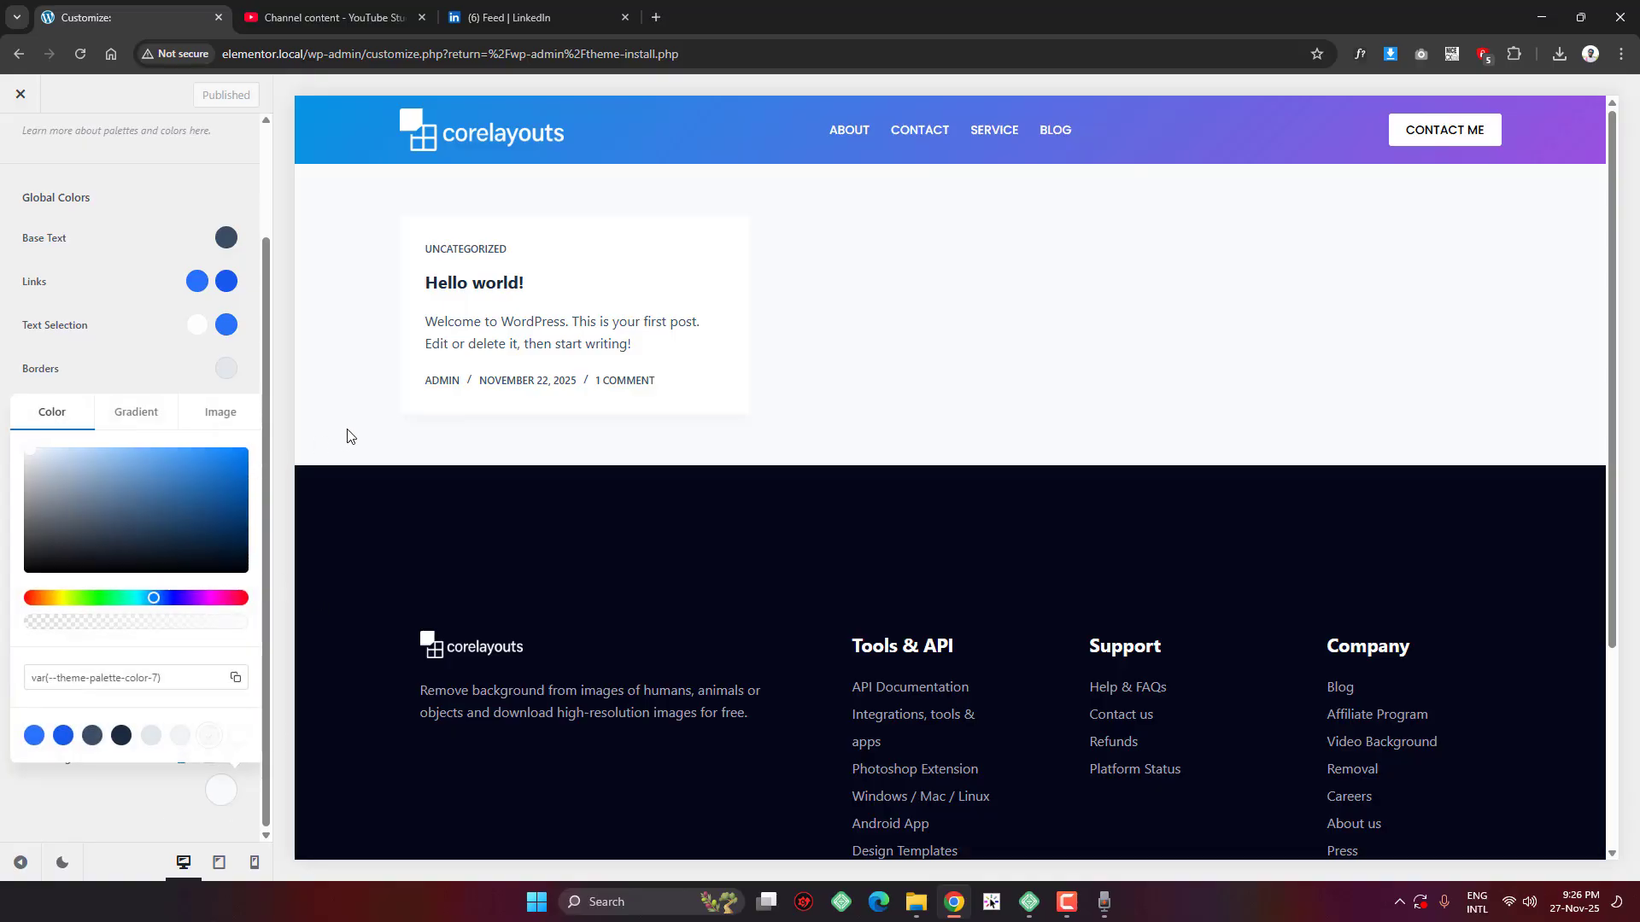
left_click_drag(200, 498, 149, 551)
left_click_drag(261, 552, 8, 401)
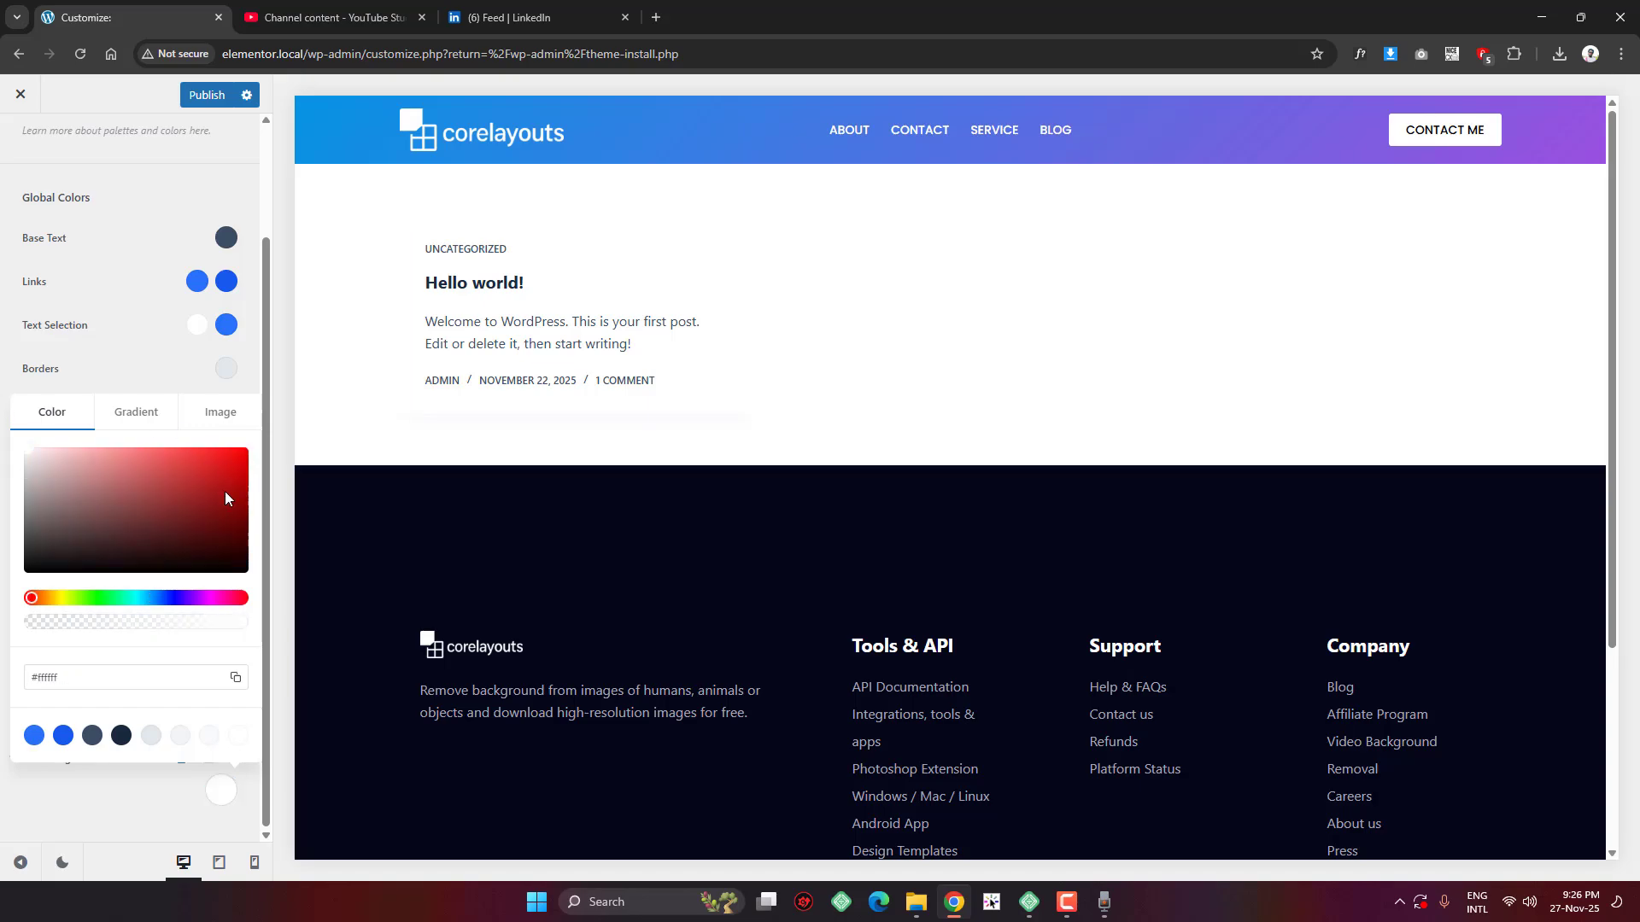
left_click(156, 368)
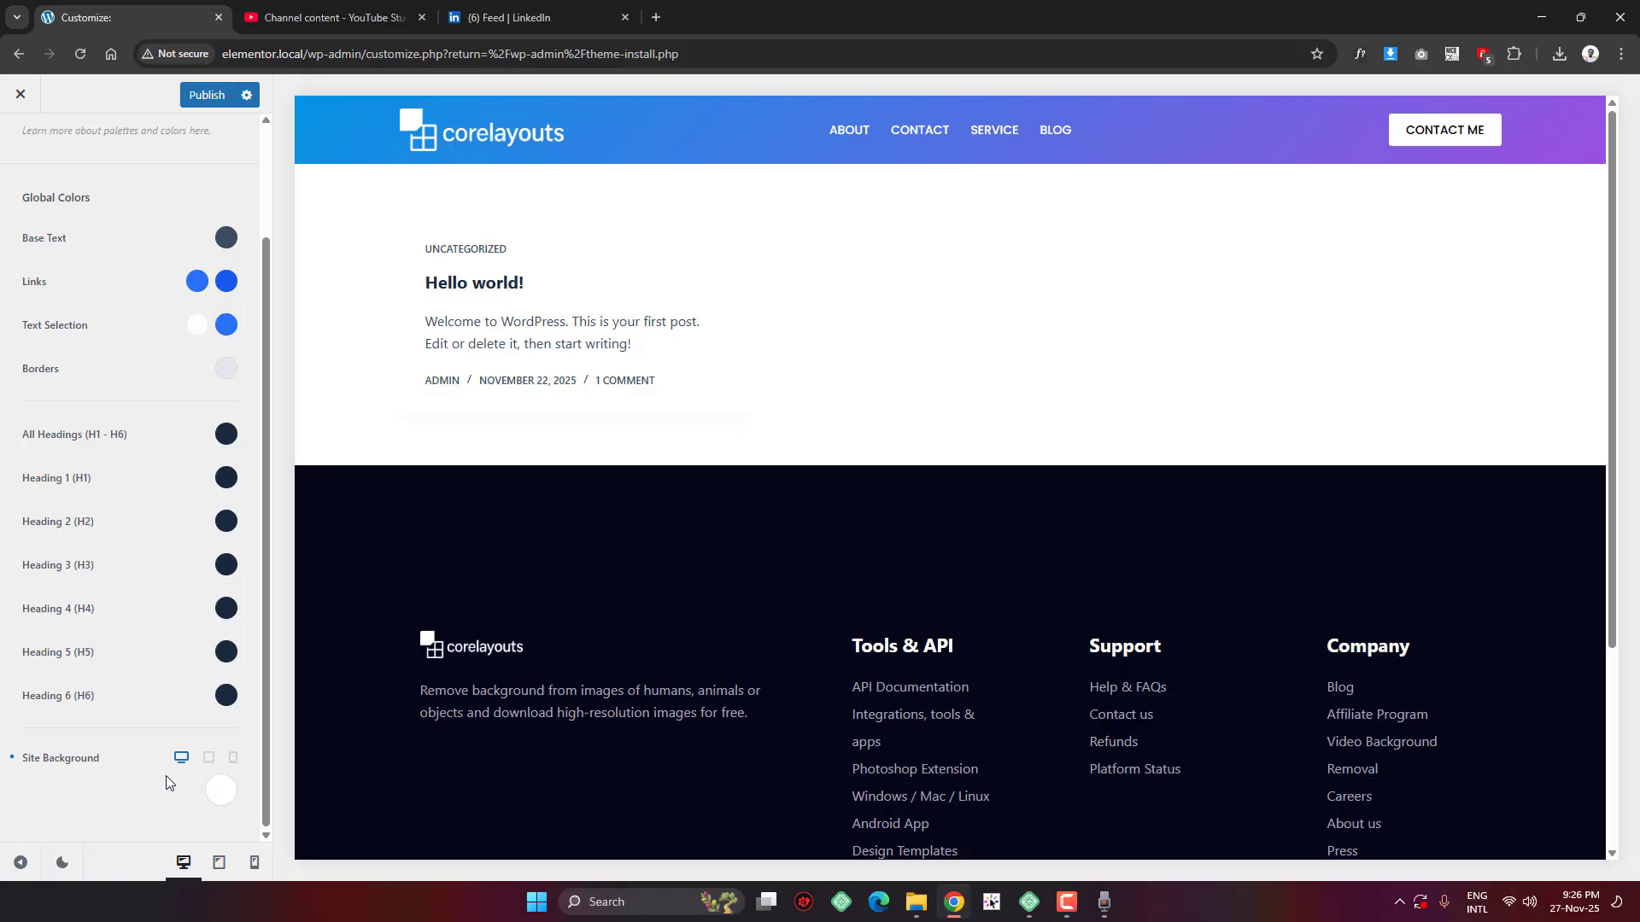
Leave the global color settings and open the theme's typography settings
scroll(128, 513, "up", 5)
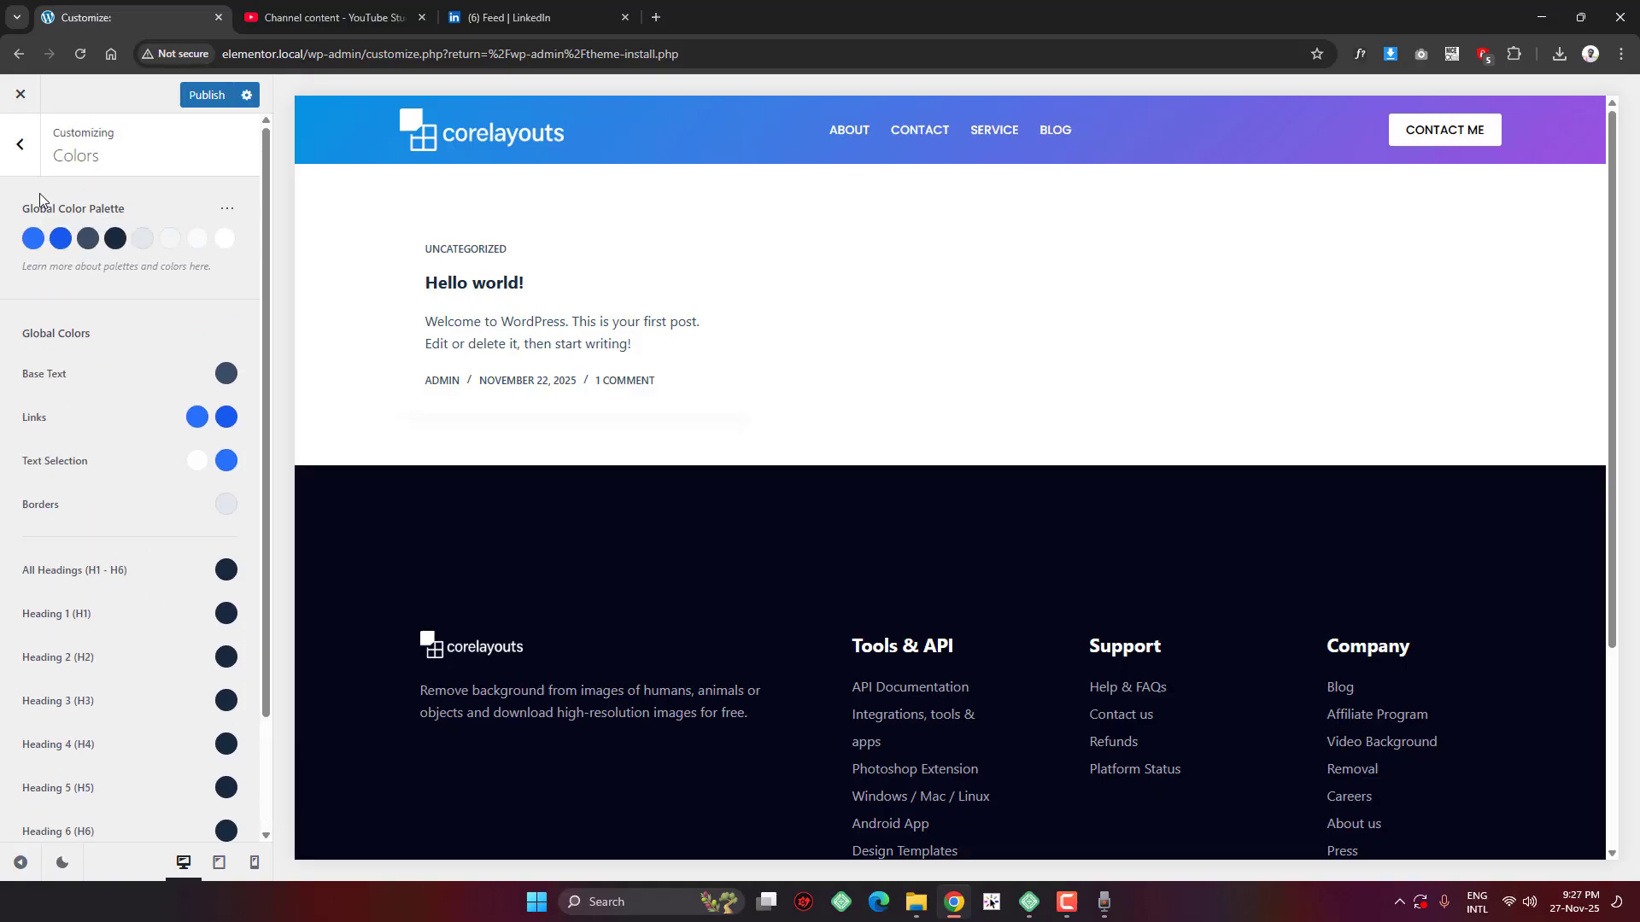
left_click(25, 141)
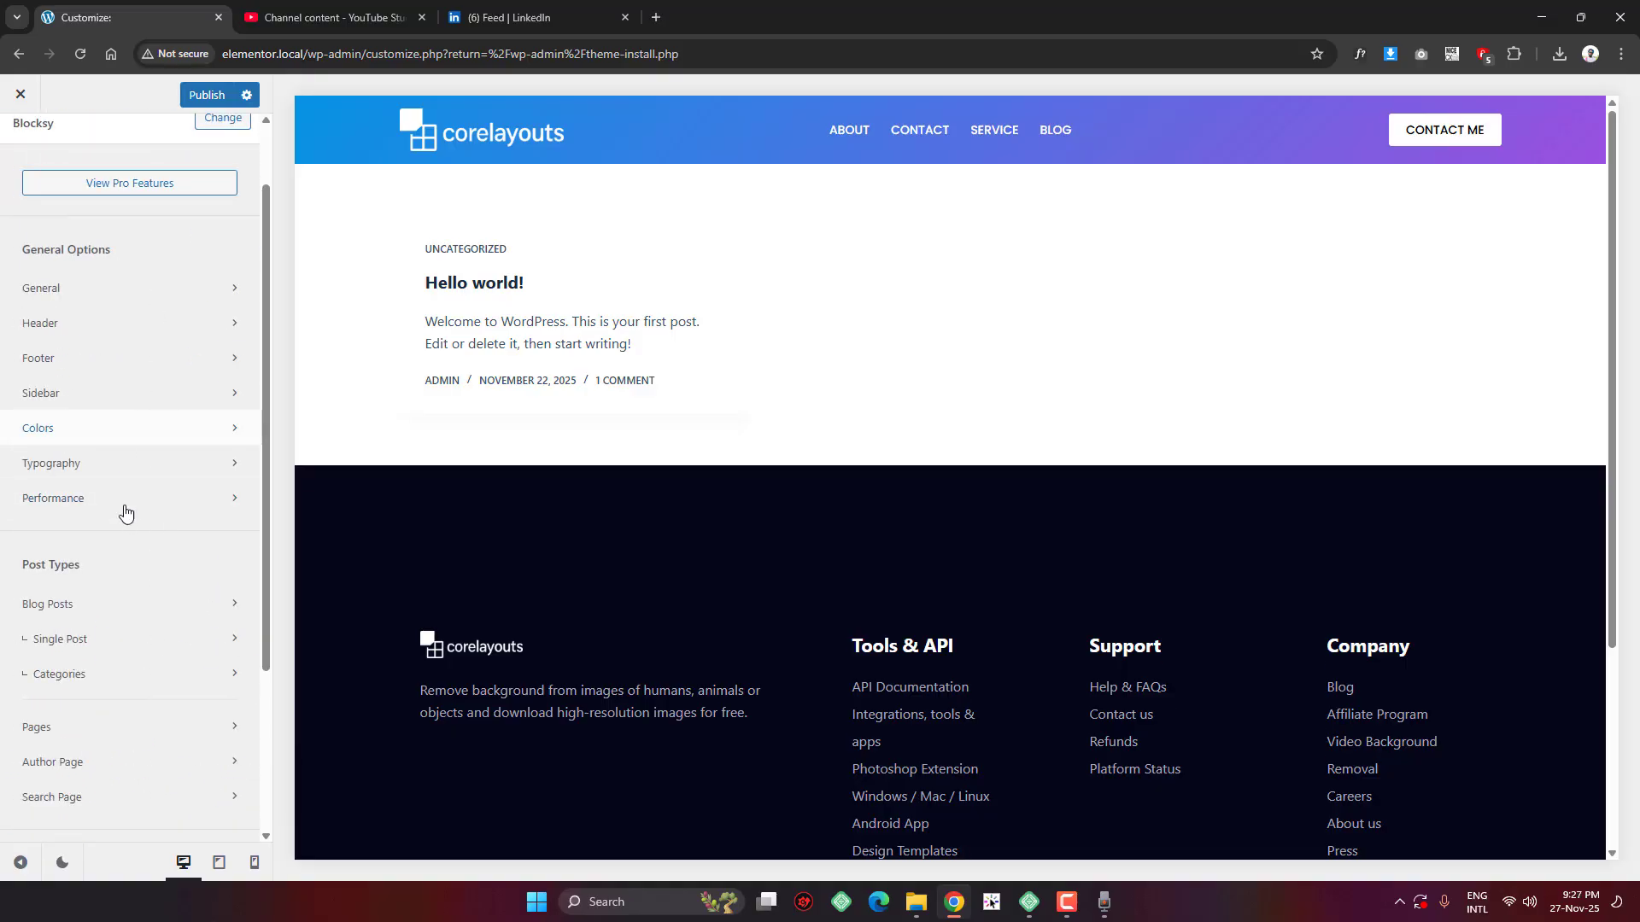
left_click(154, 466)
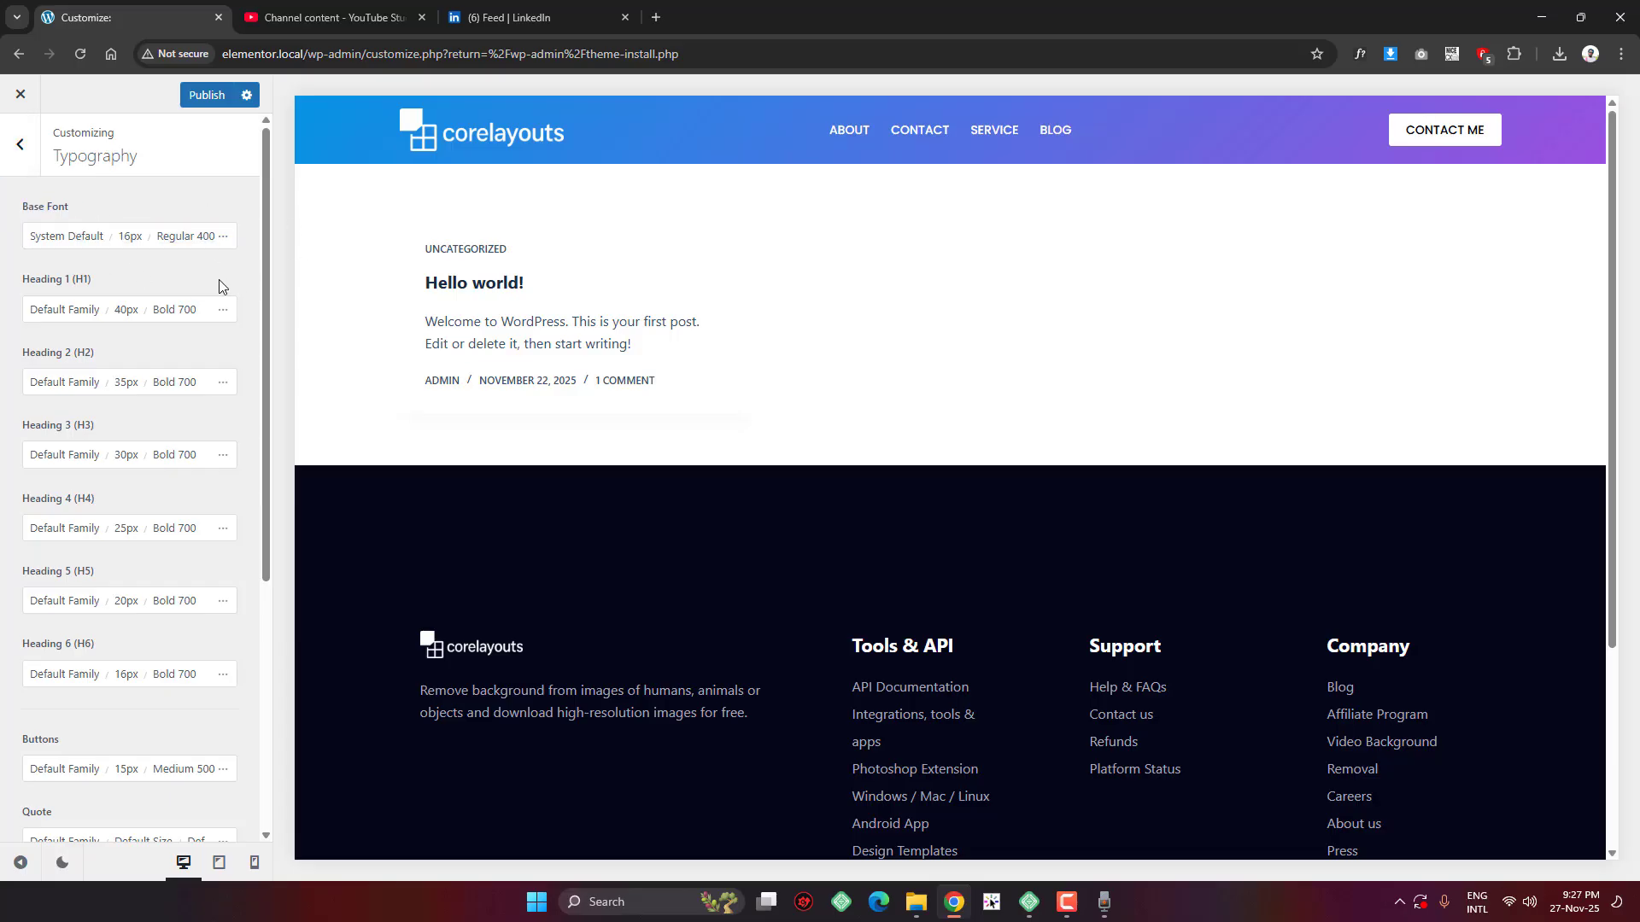
Set the Base Font family to Poppins
left_click(75, 239)
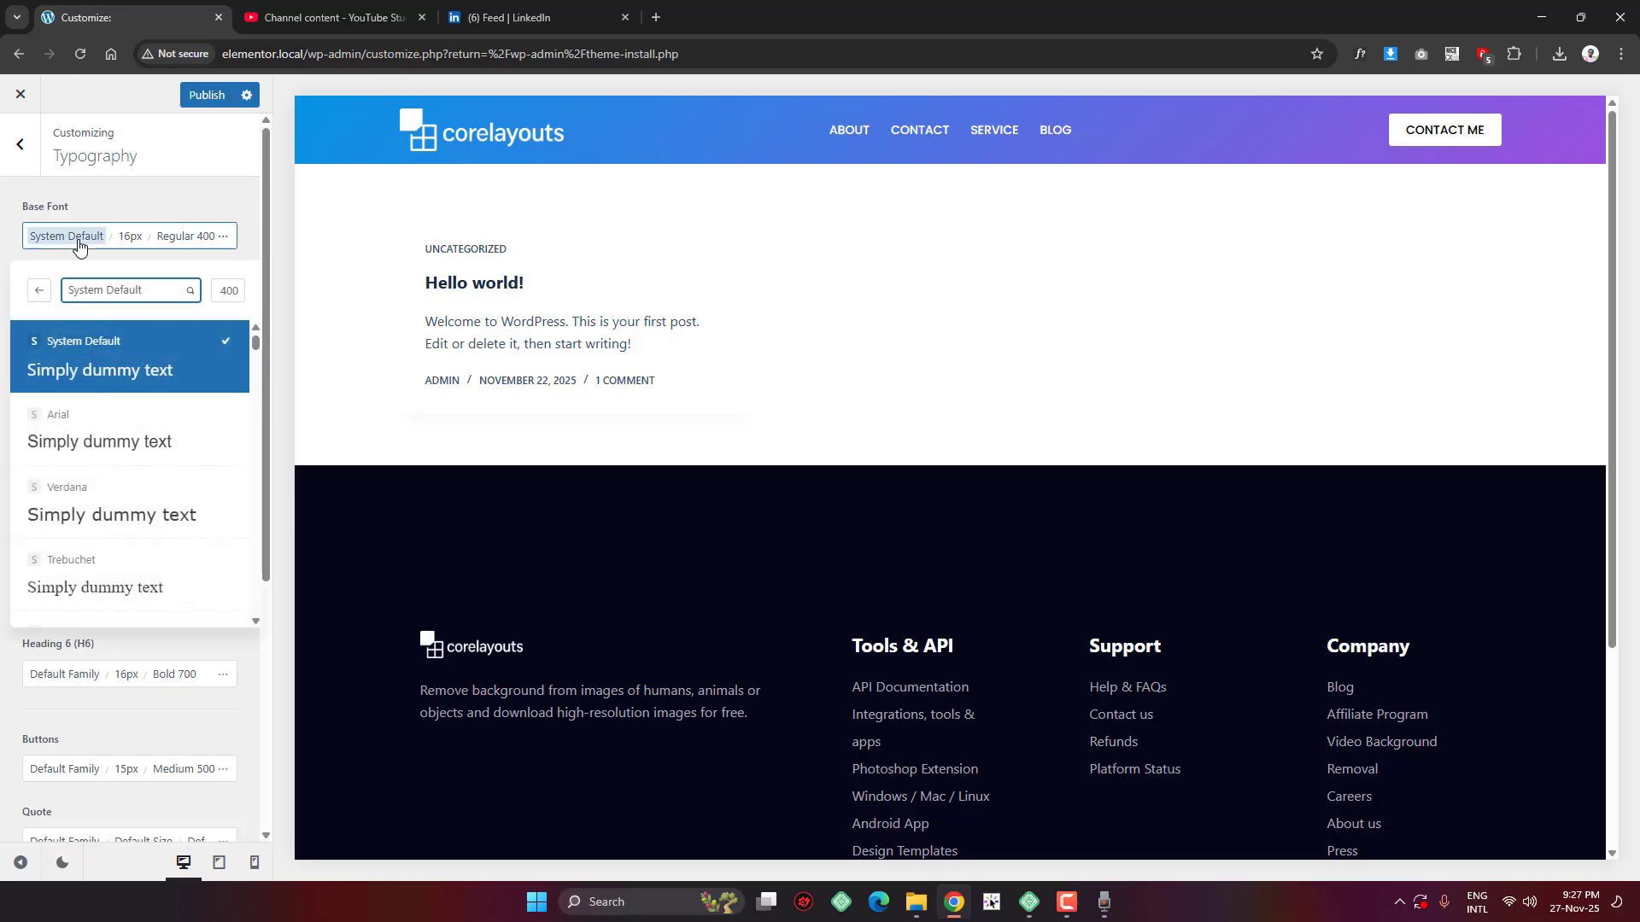
left_click(111, 294)
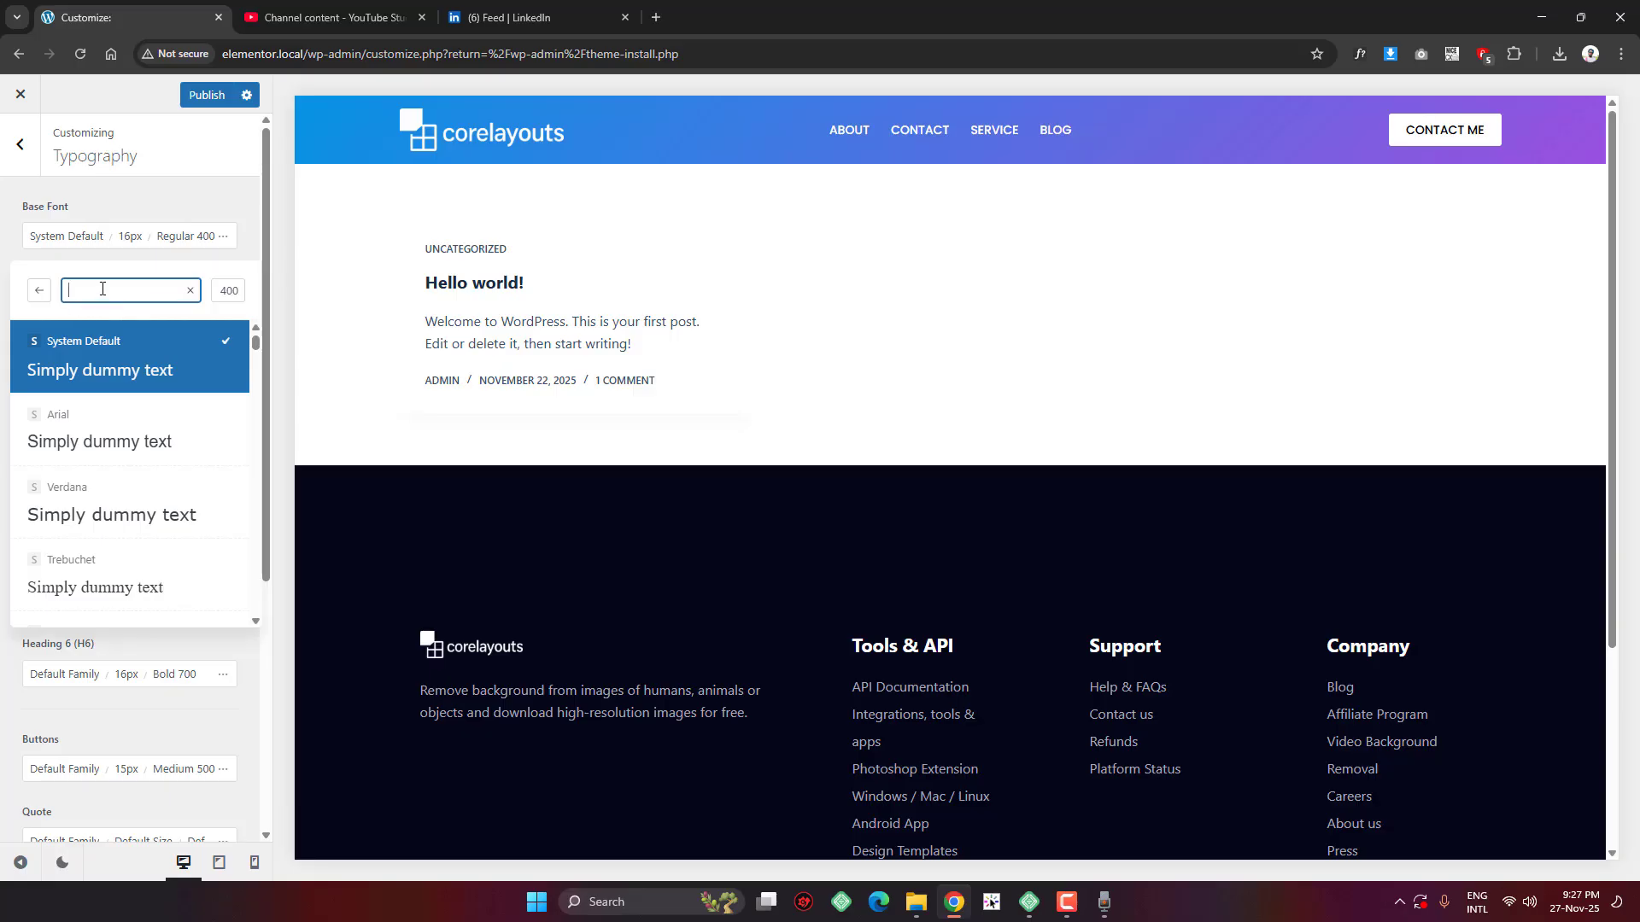
type("pop")
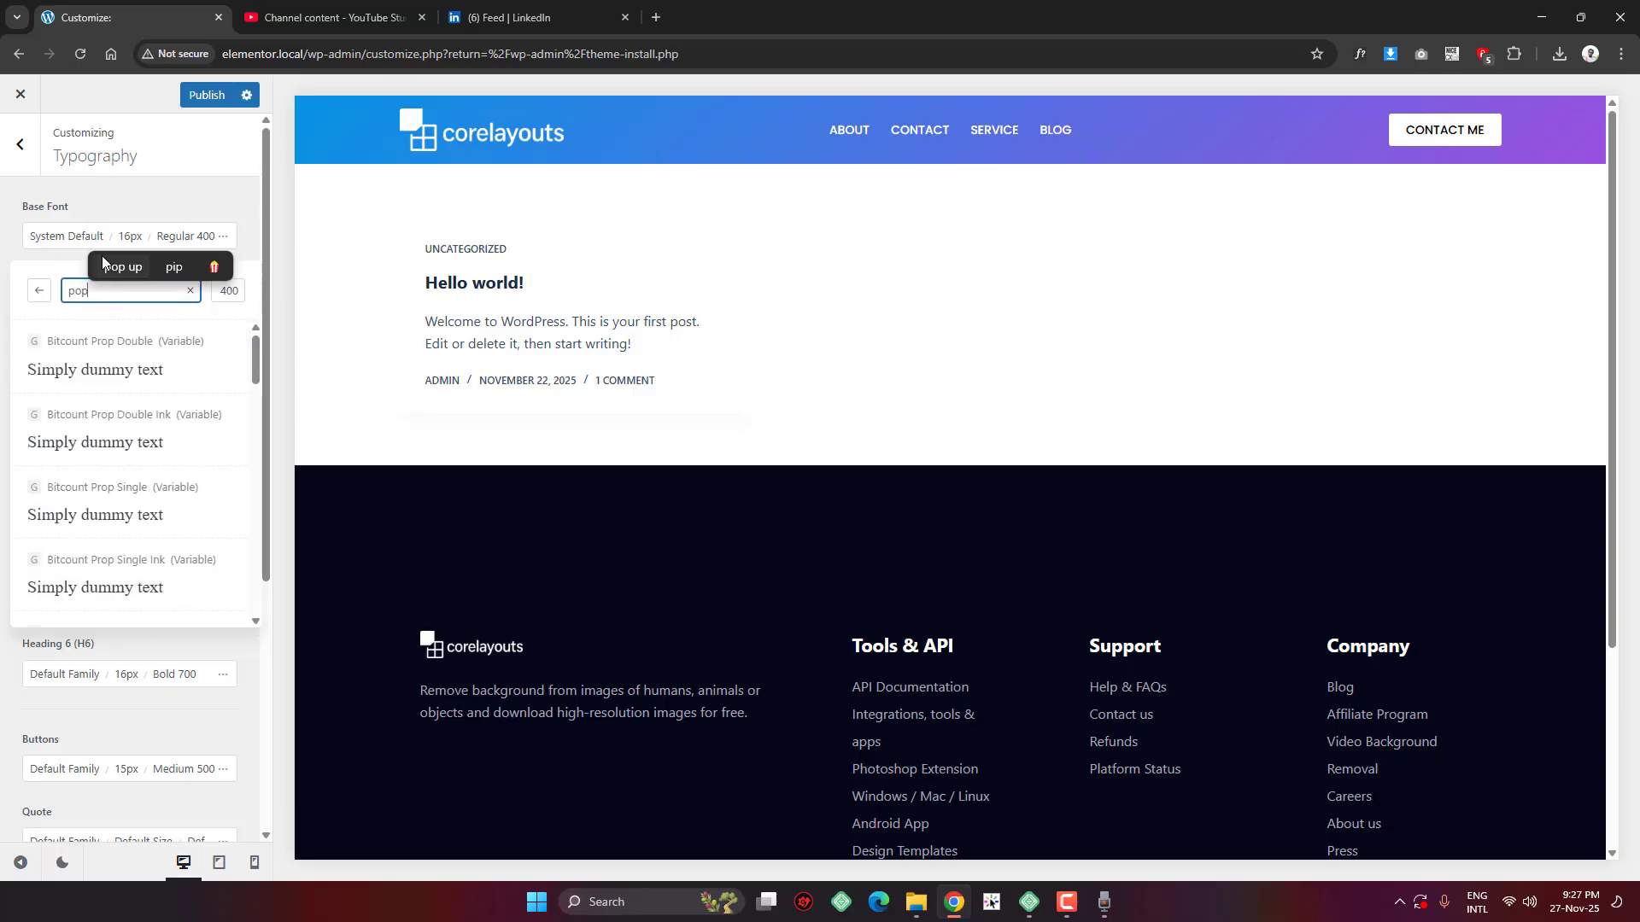
type("p")
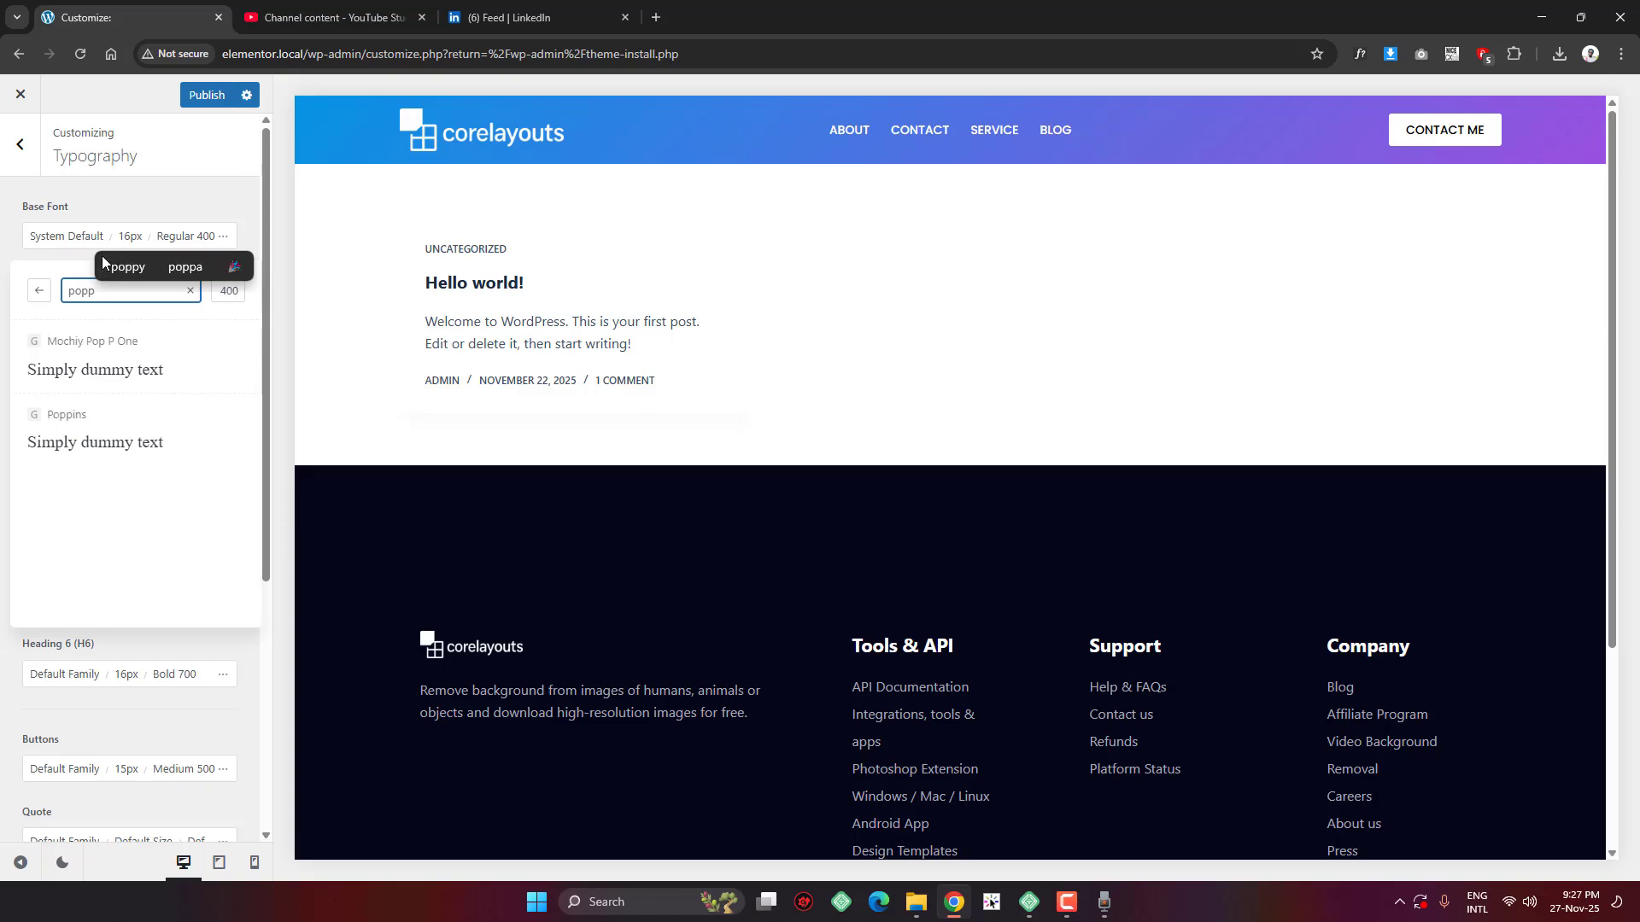
left_click(119, 414)
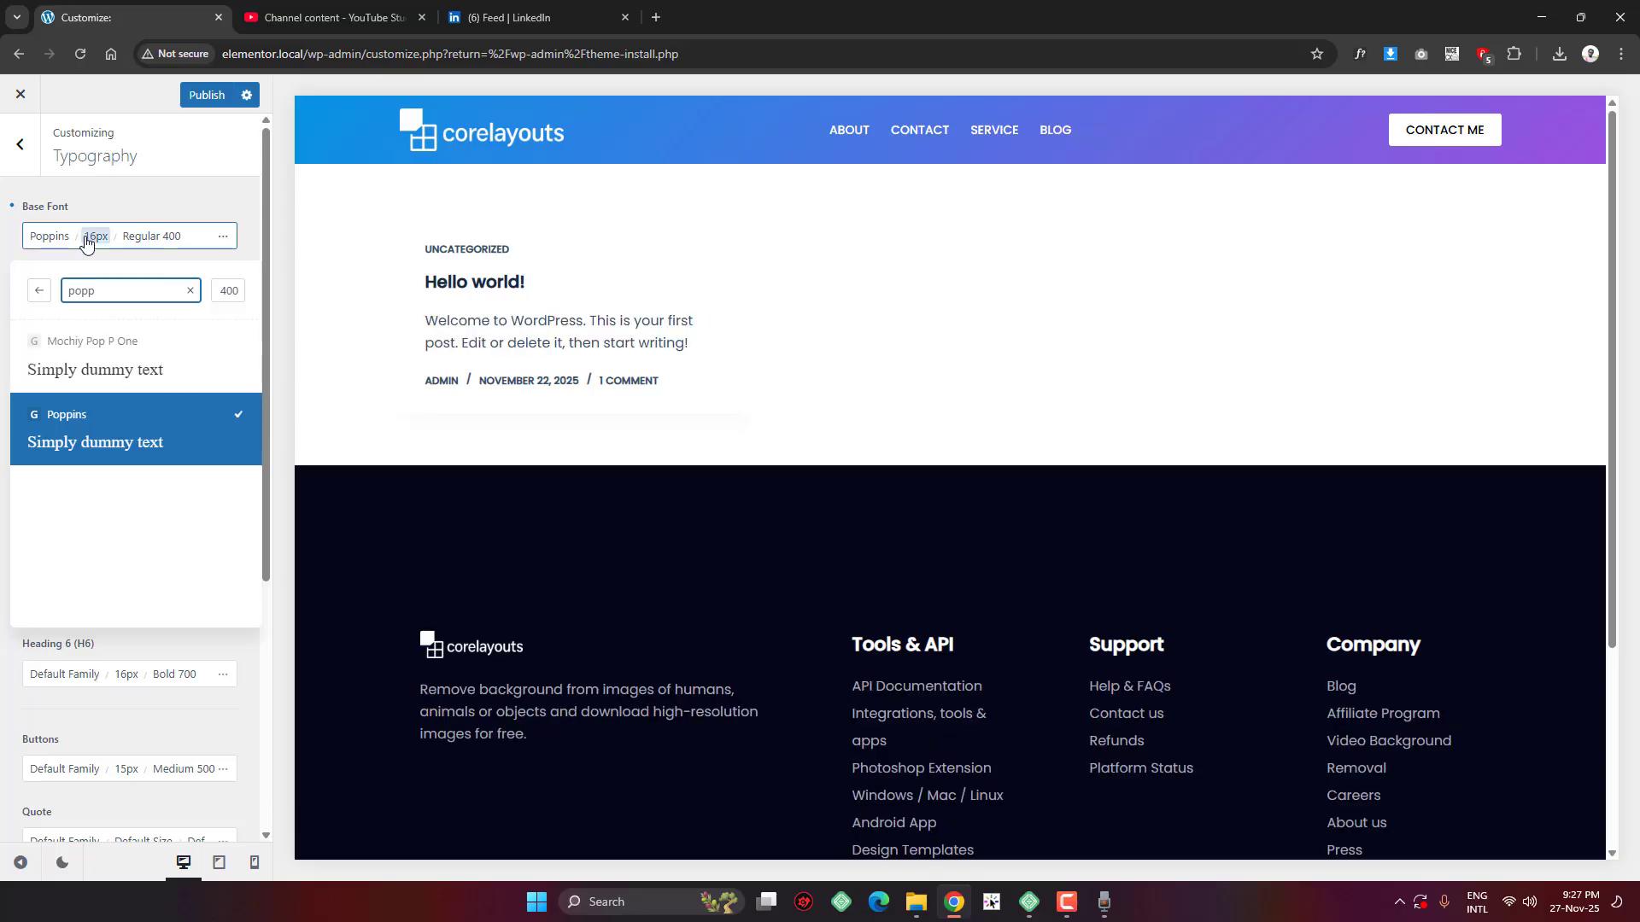
left_click(131, 200)
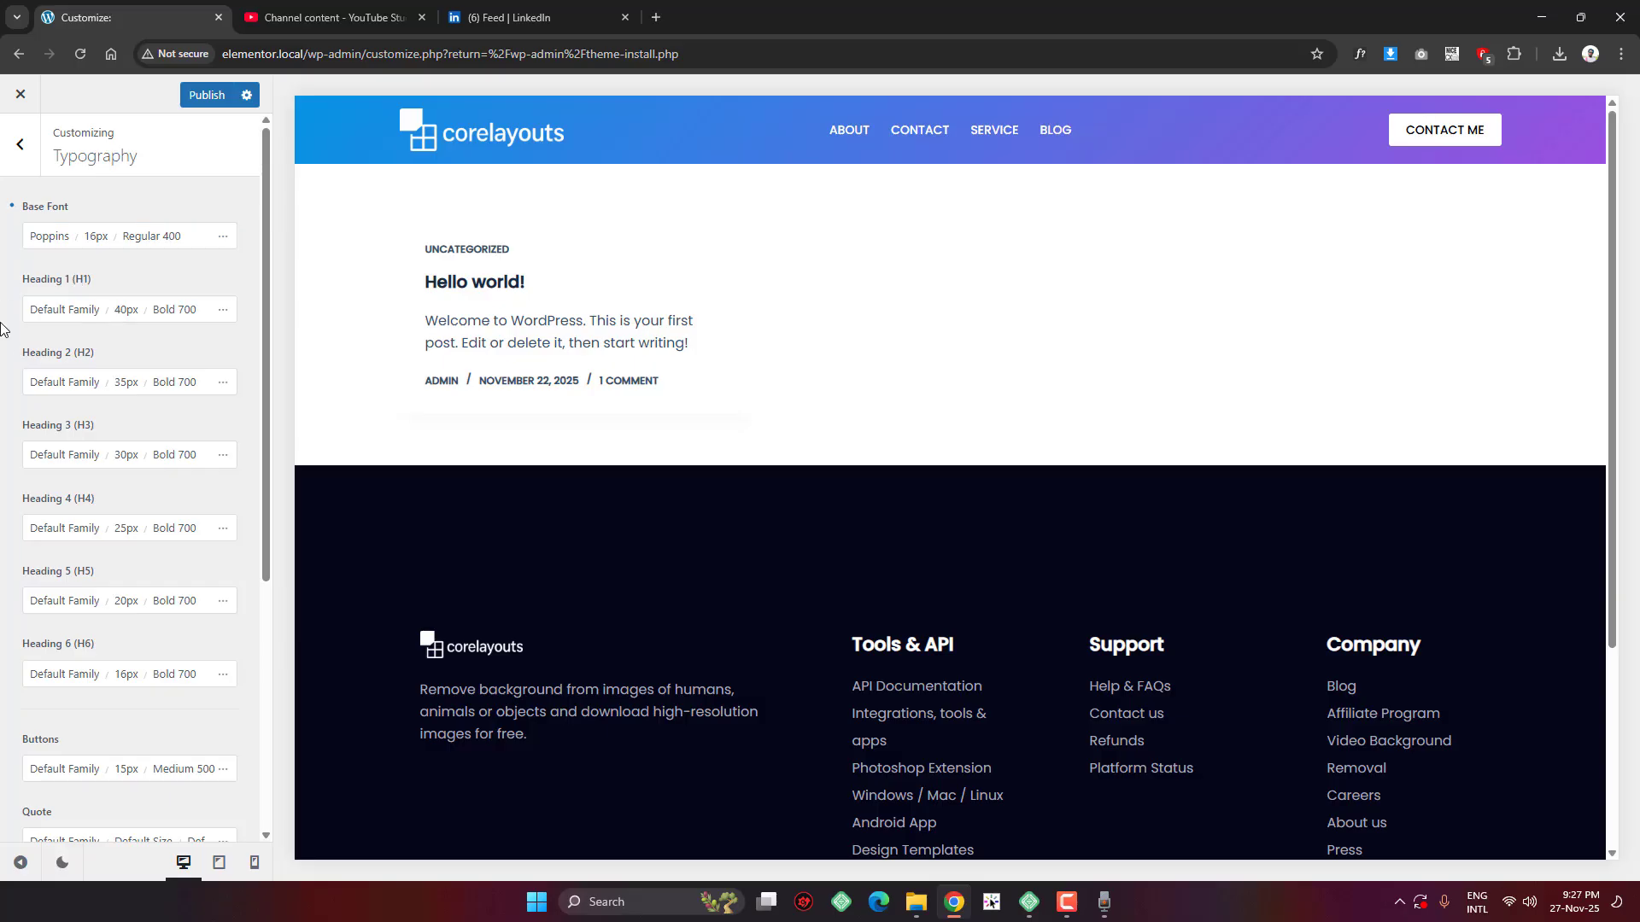
left_click(76, 321)
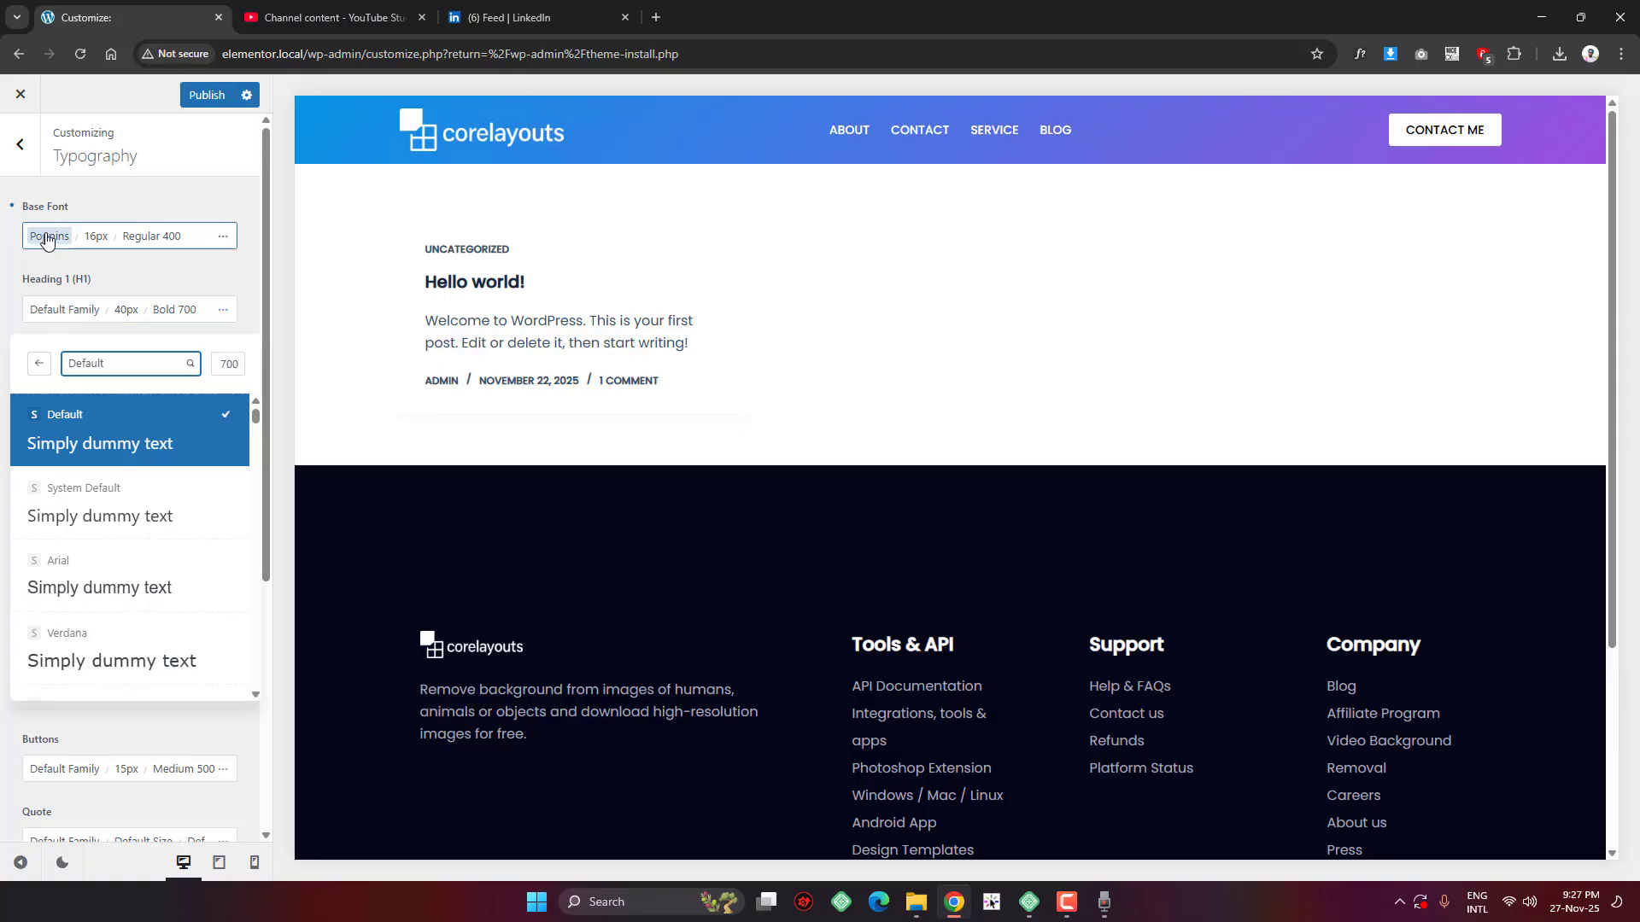
Set the Base Font family to Inter (Variable)
left_click(47, 236)
left_click(101, 296)
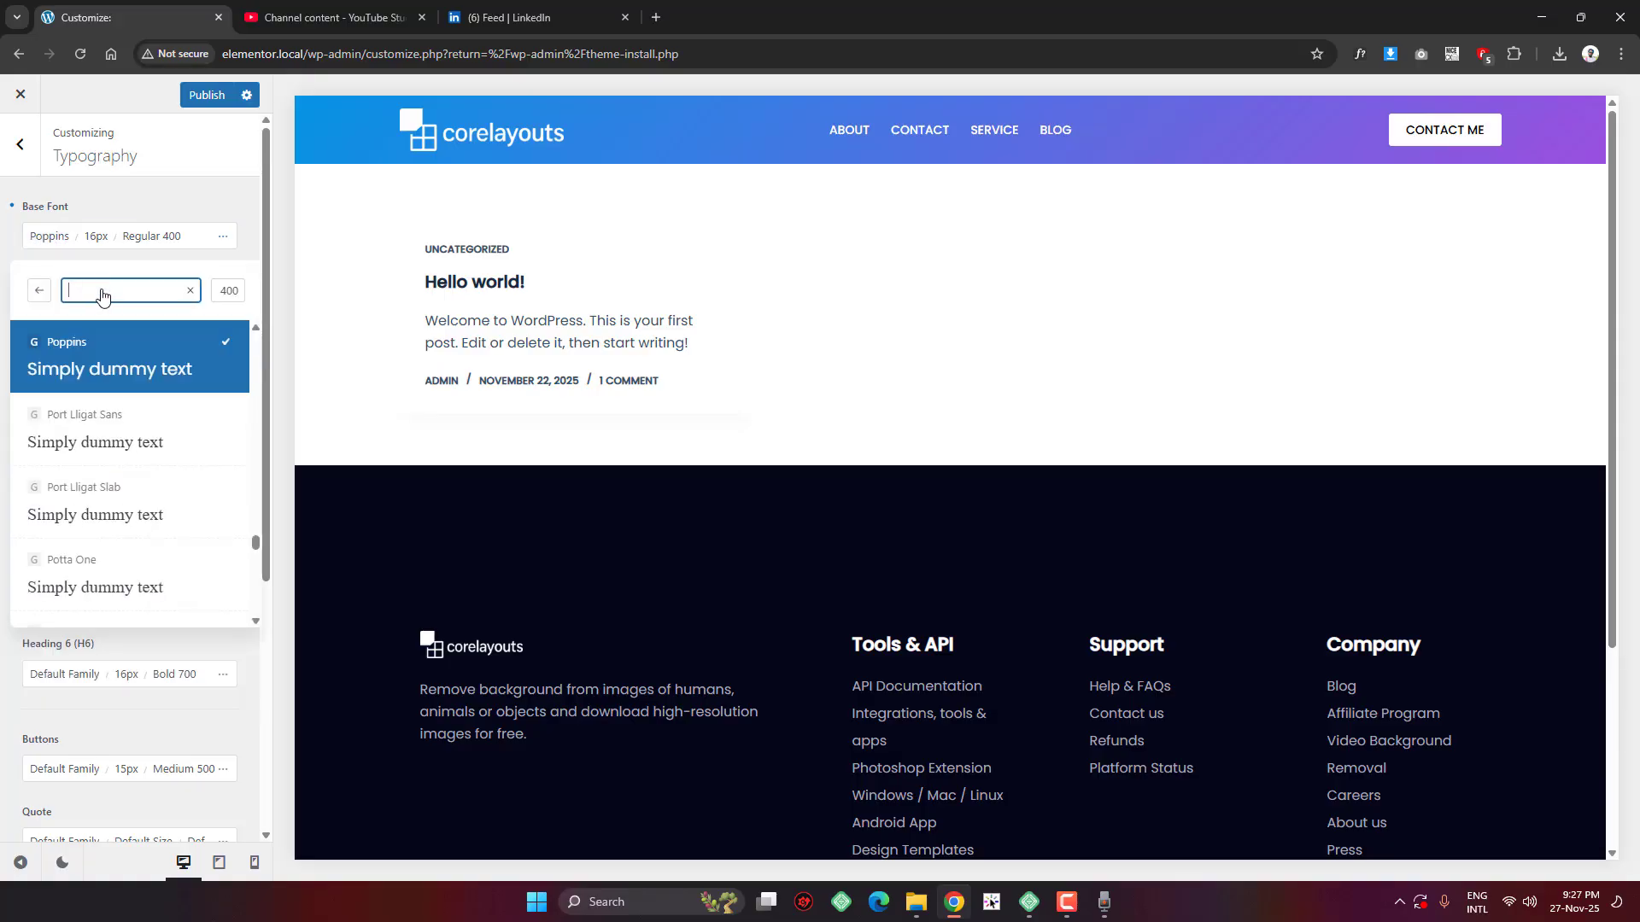
type("inter")
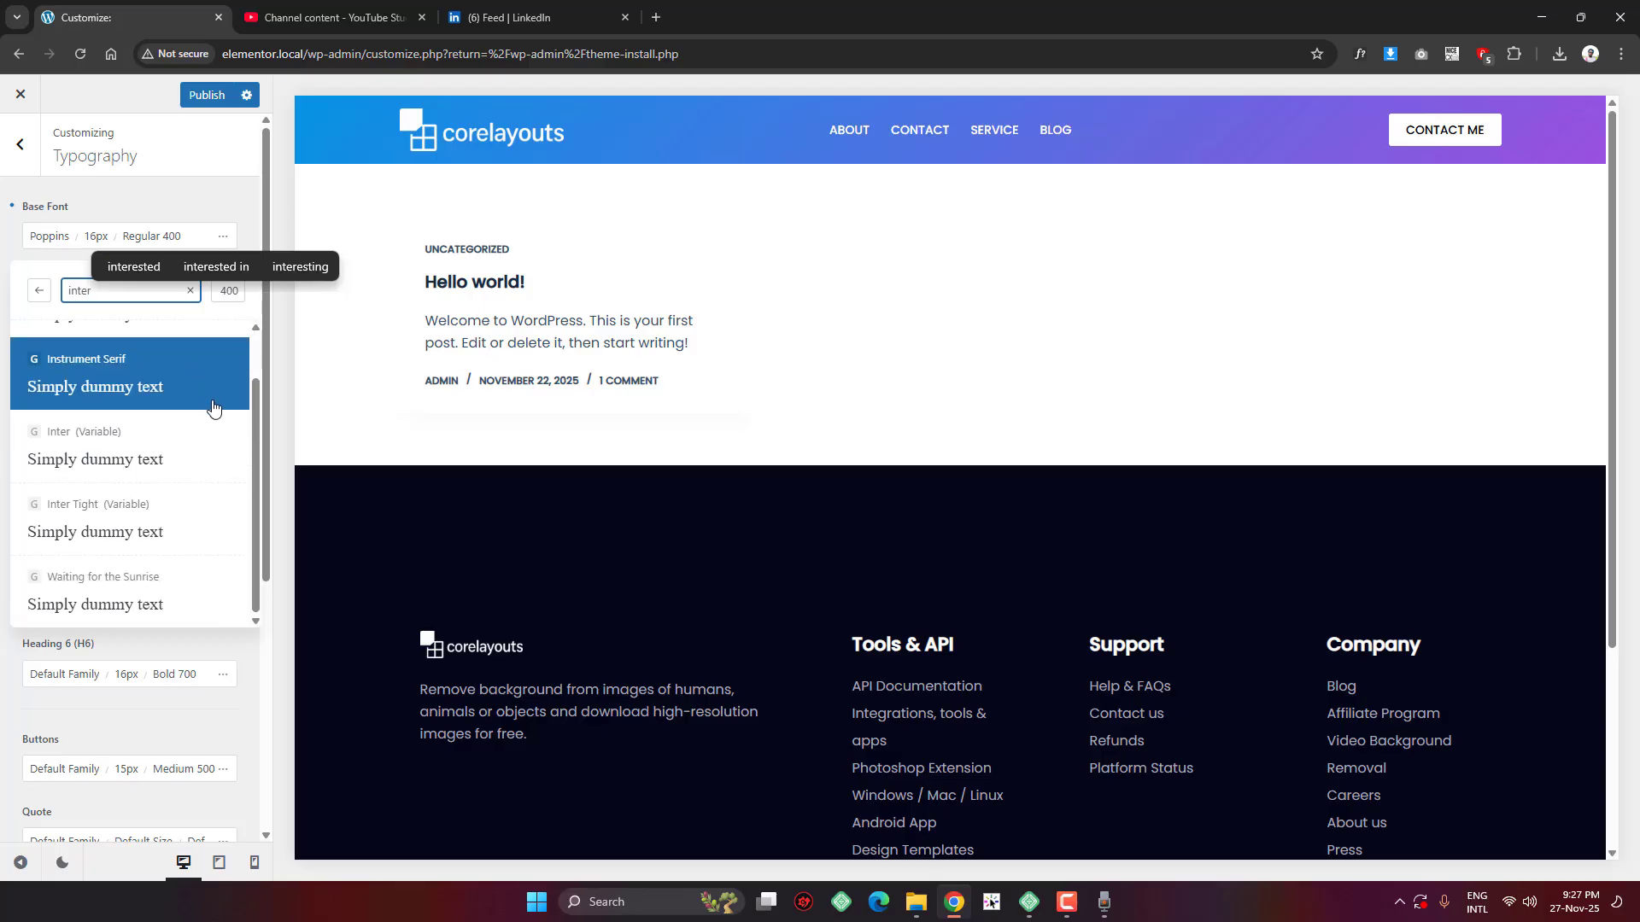
left_click(157, 446)
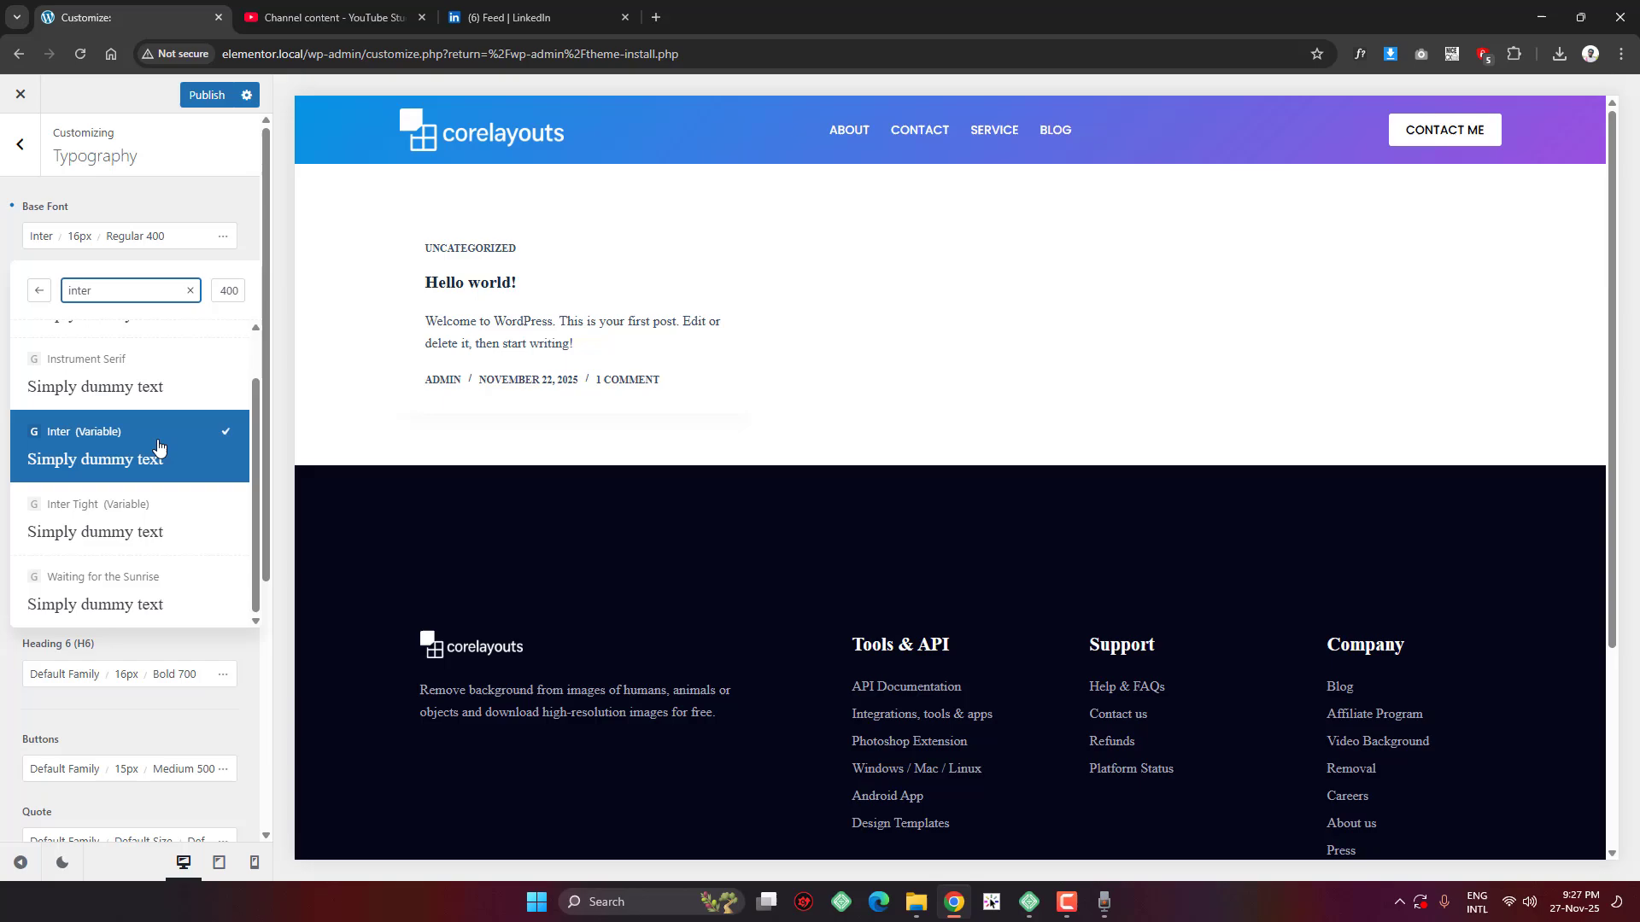
left_click(120, 214)
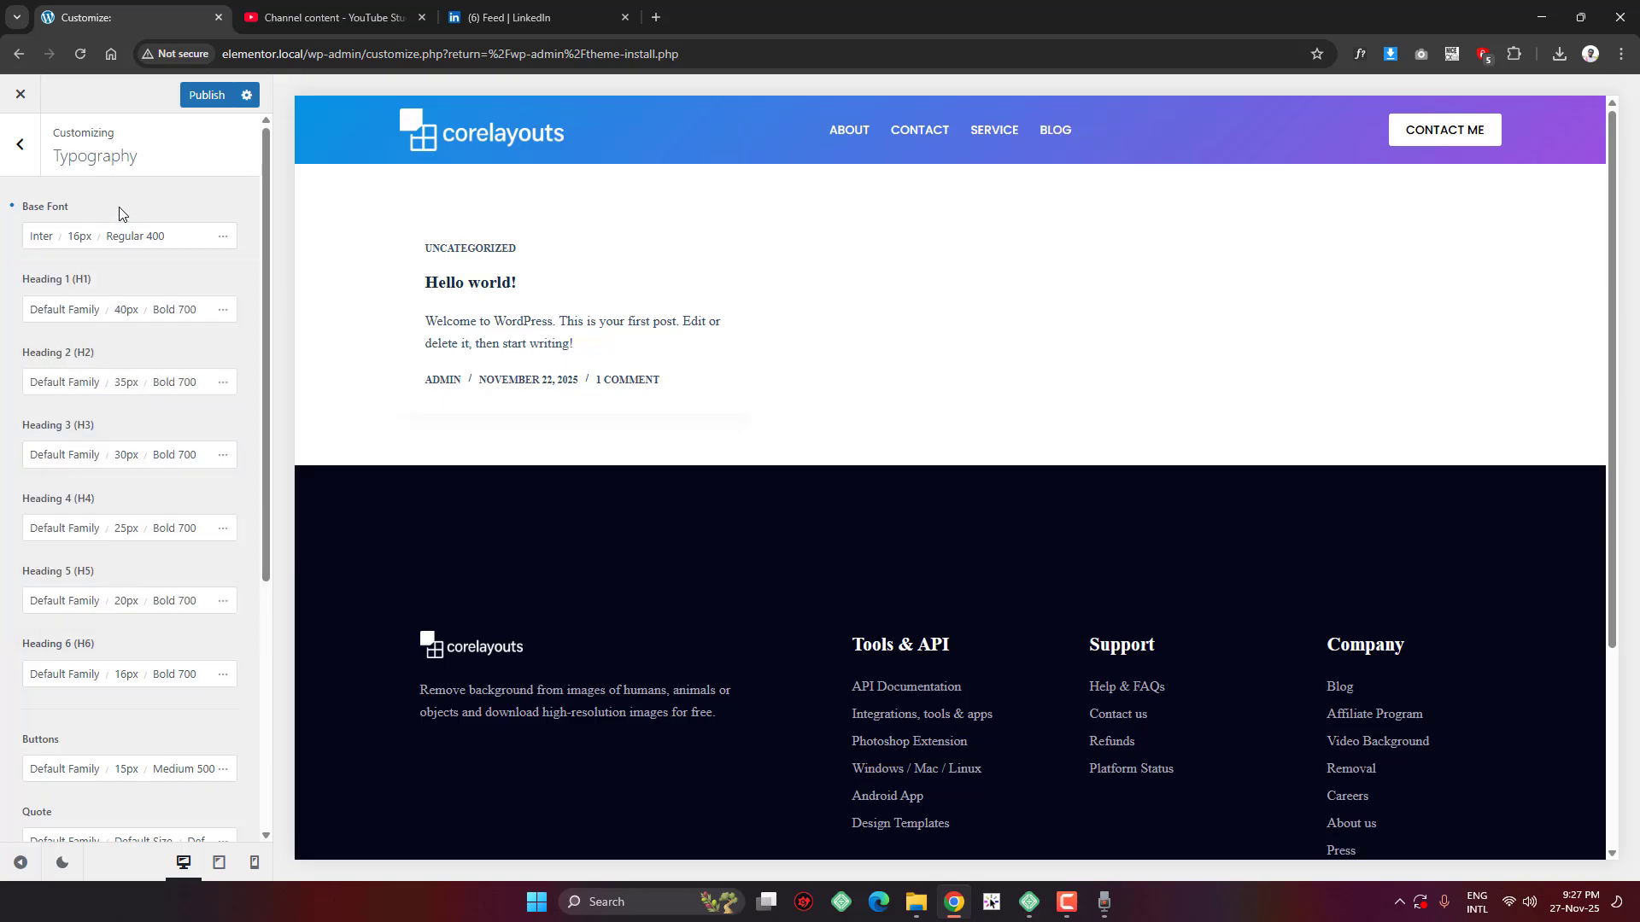
Set the font family of Heading 1 (H1) to Poppins
left_click(81, 309)
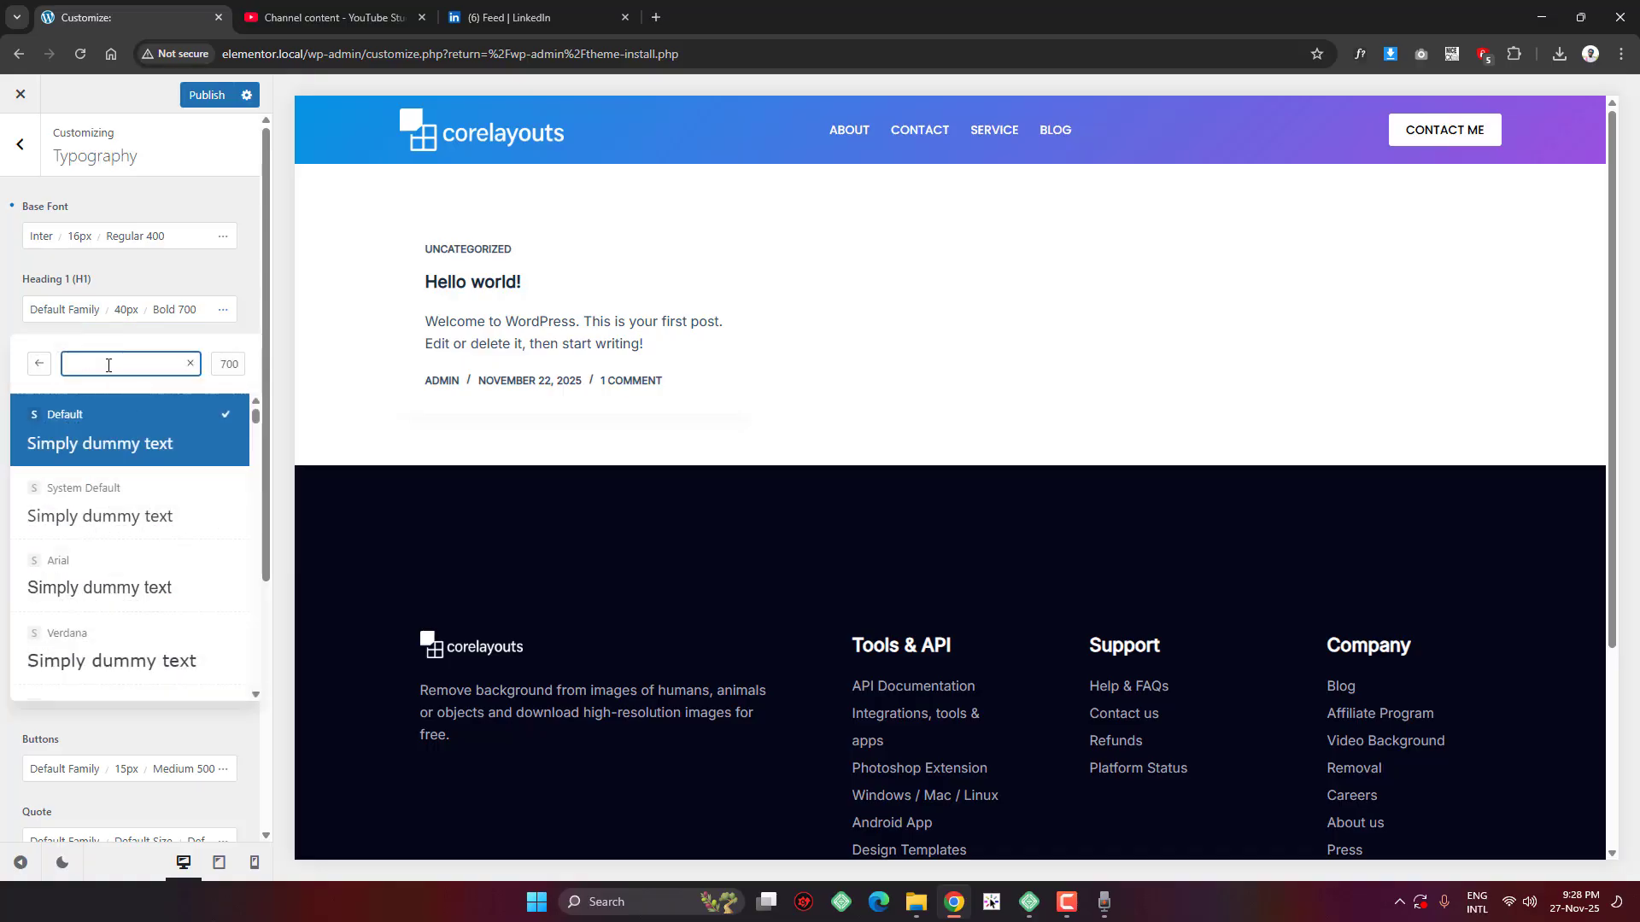
type("popp")
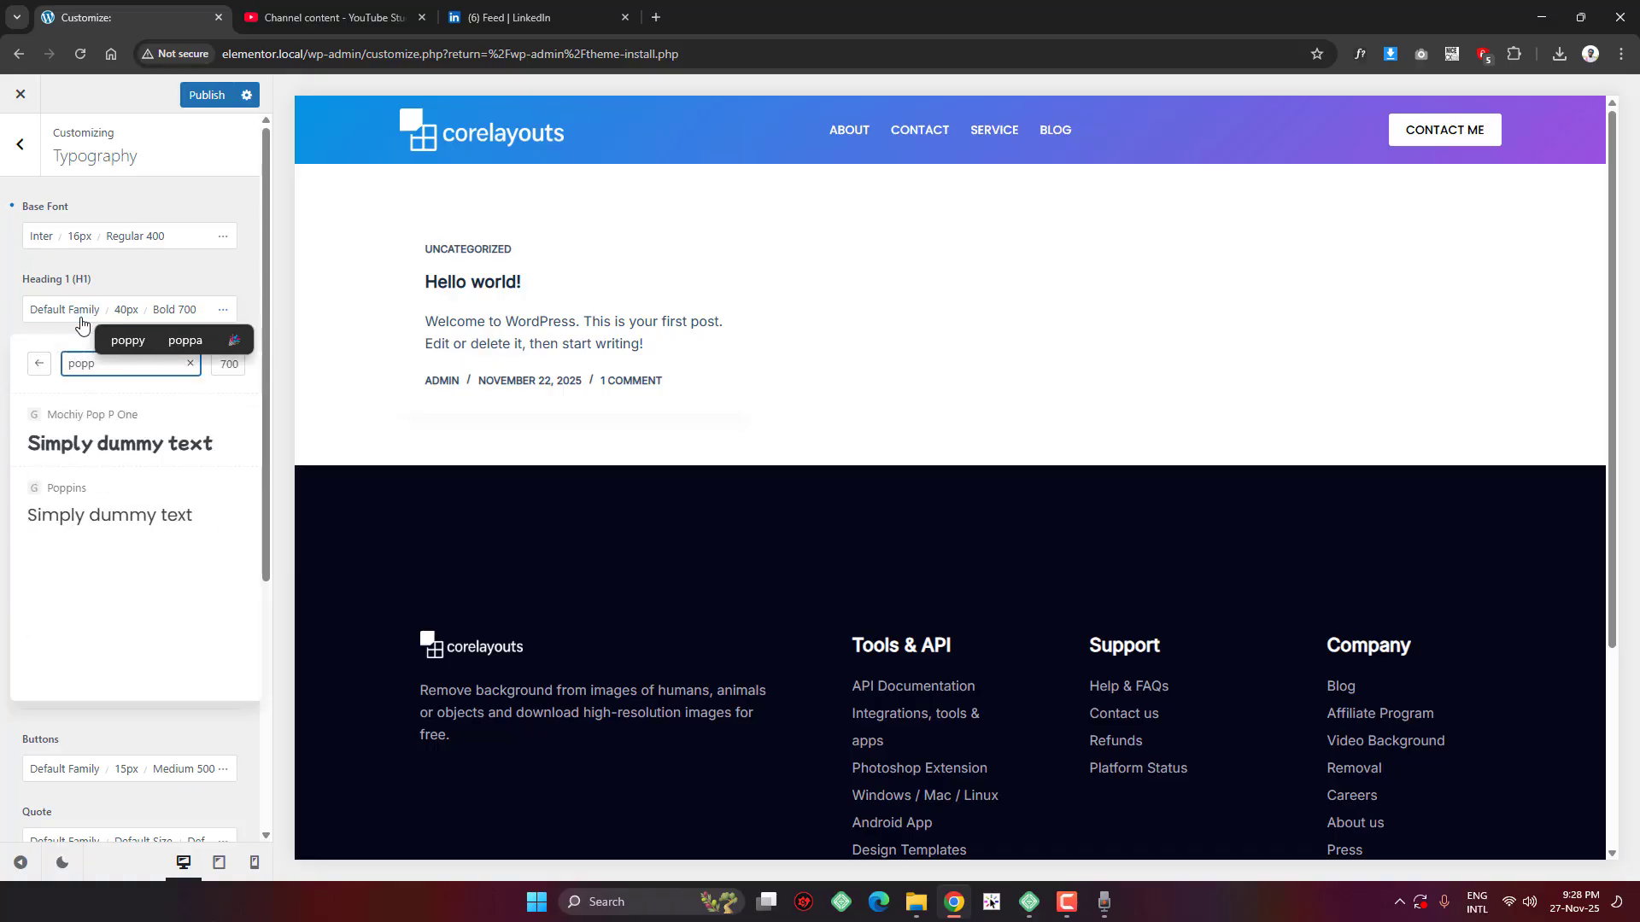
left_click(111, 541)
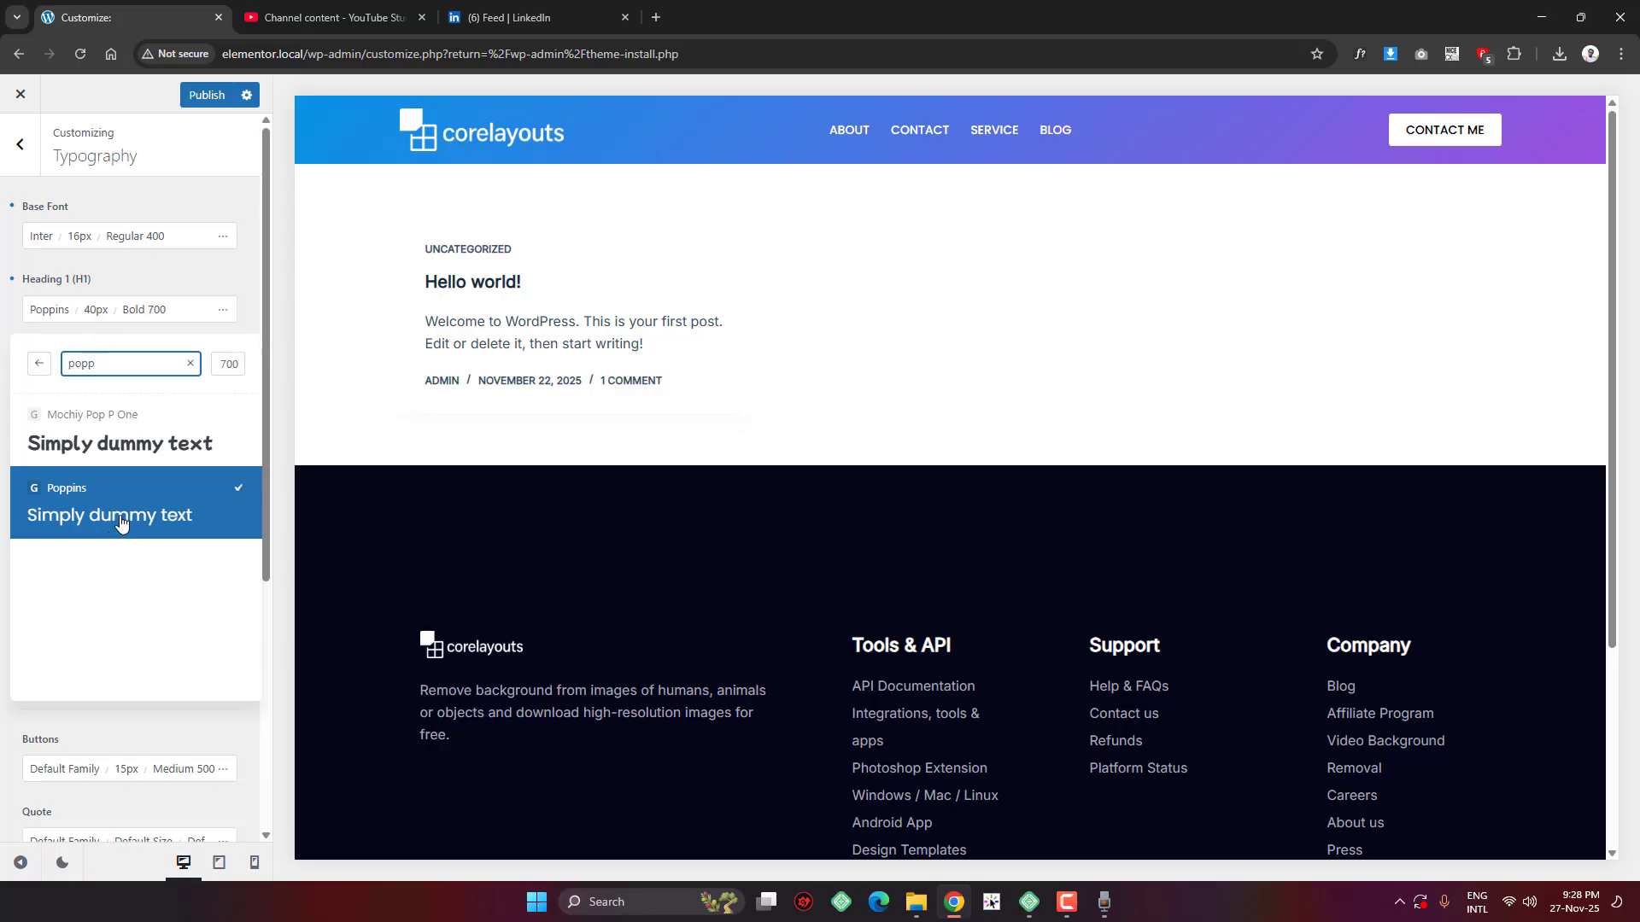
left_click(168, 283)
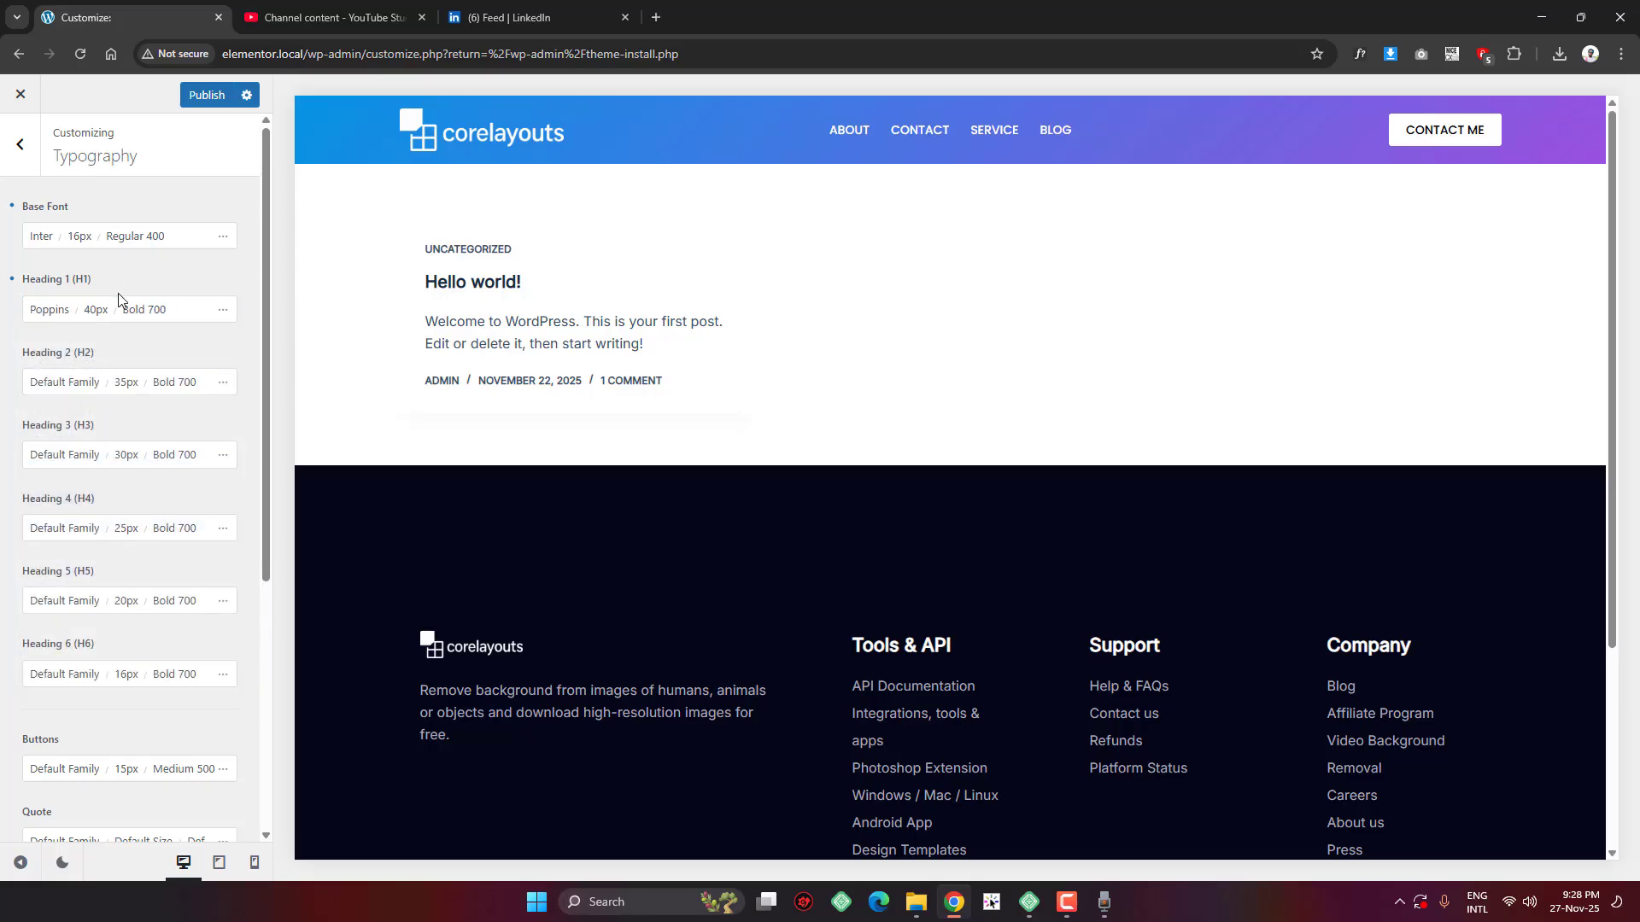
Set the font family of Heading 2 (H2) to Poppins
left_click(62, 385)
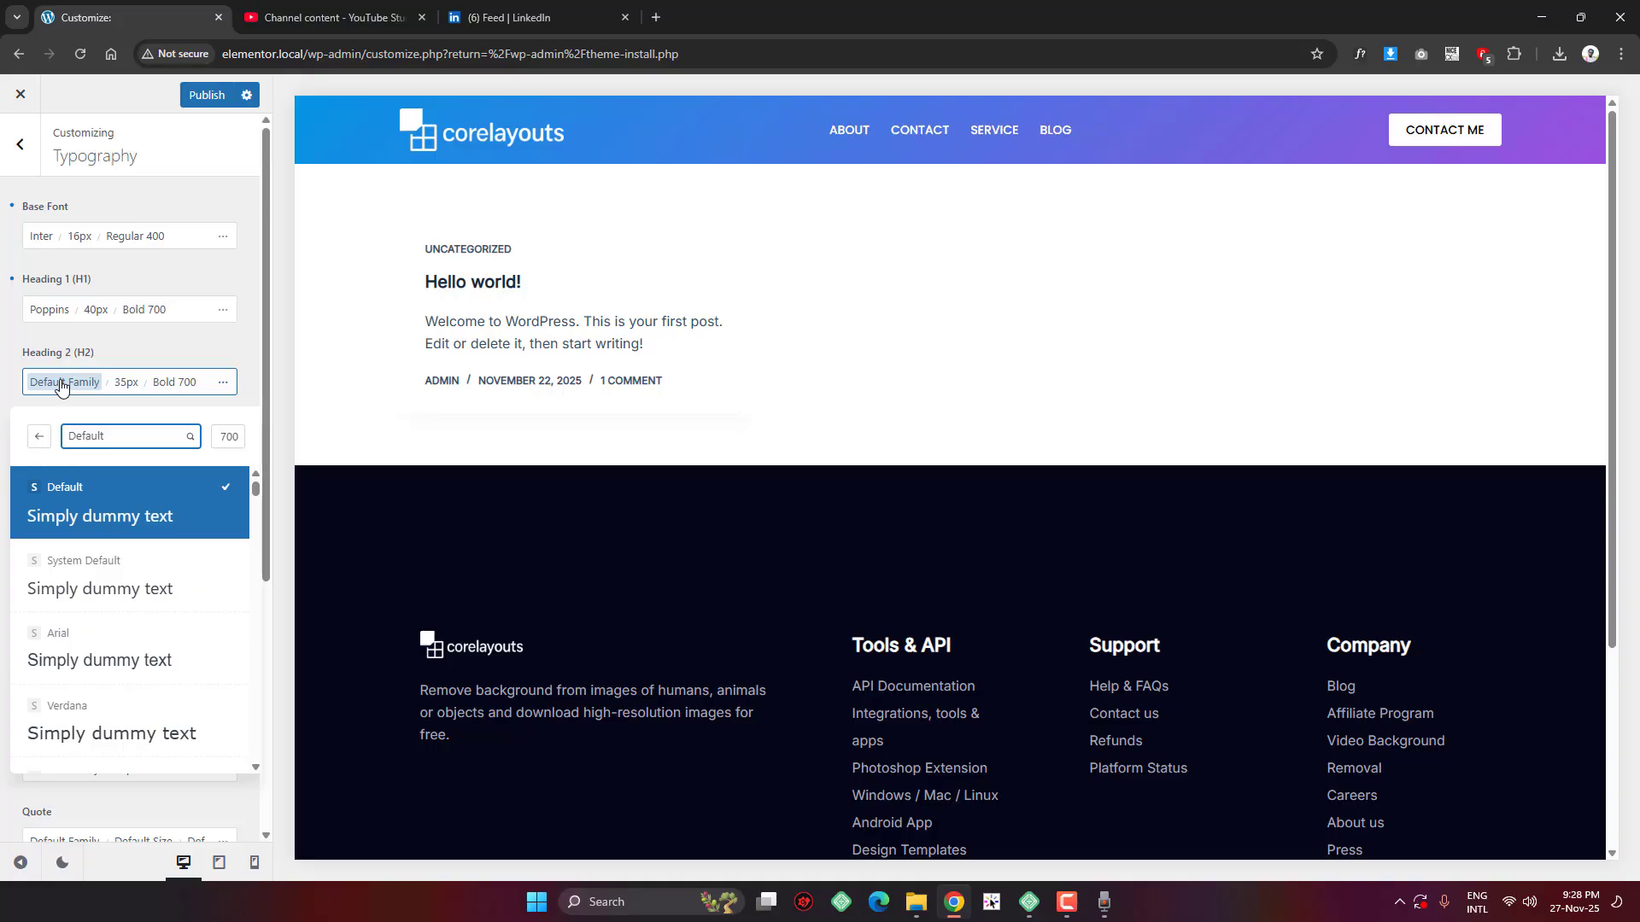
left_click(125, 437)
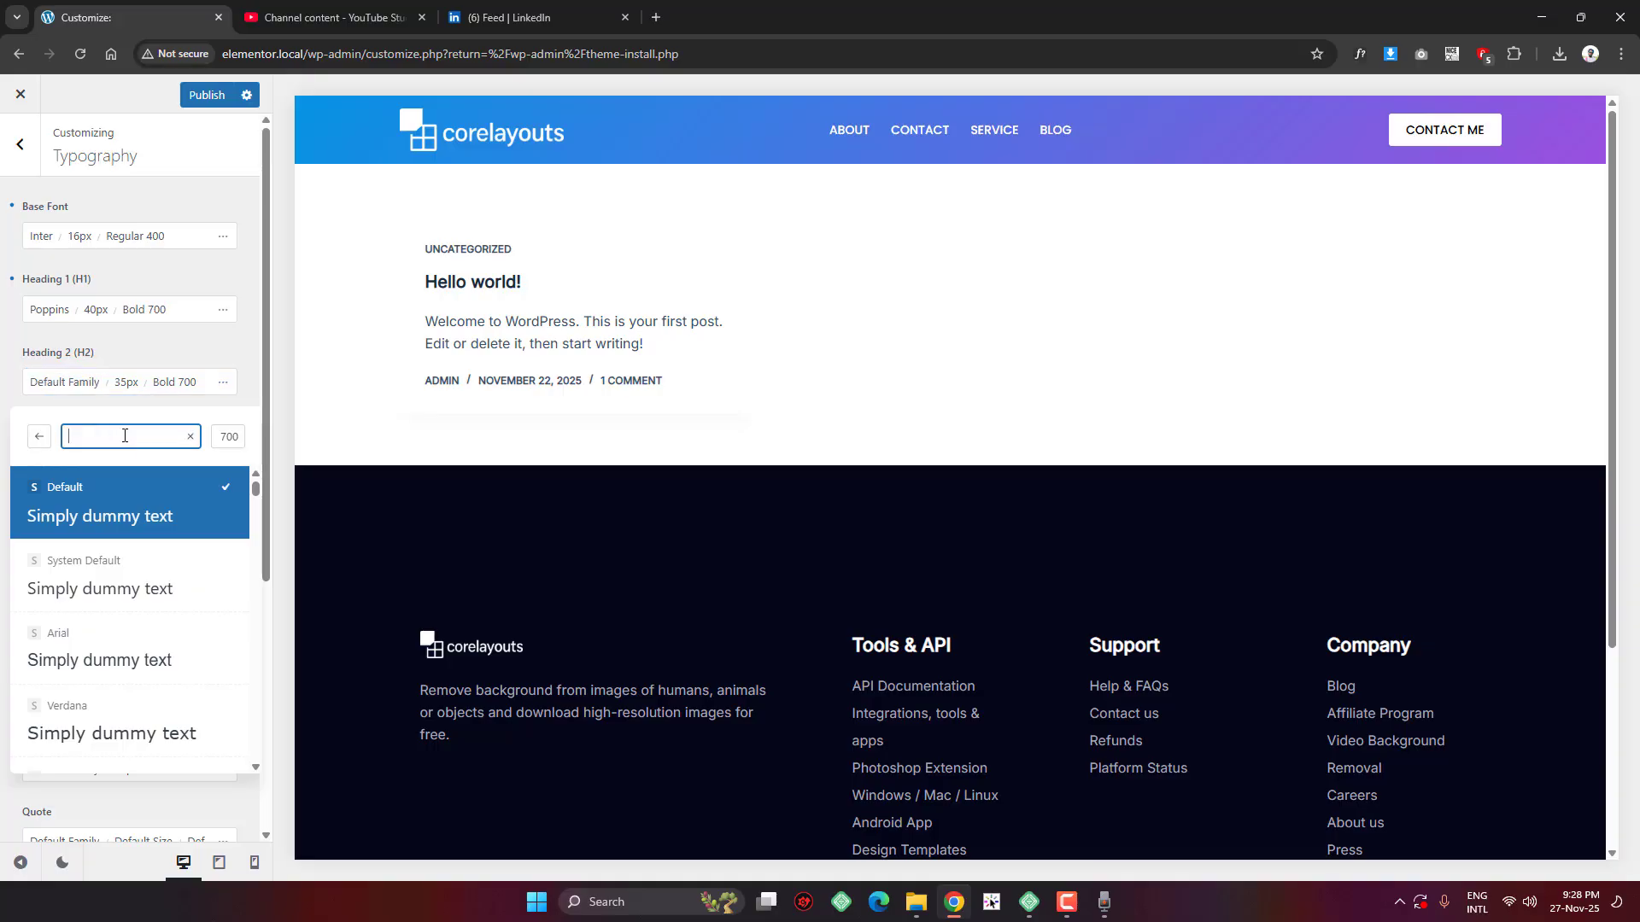
type("popp")
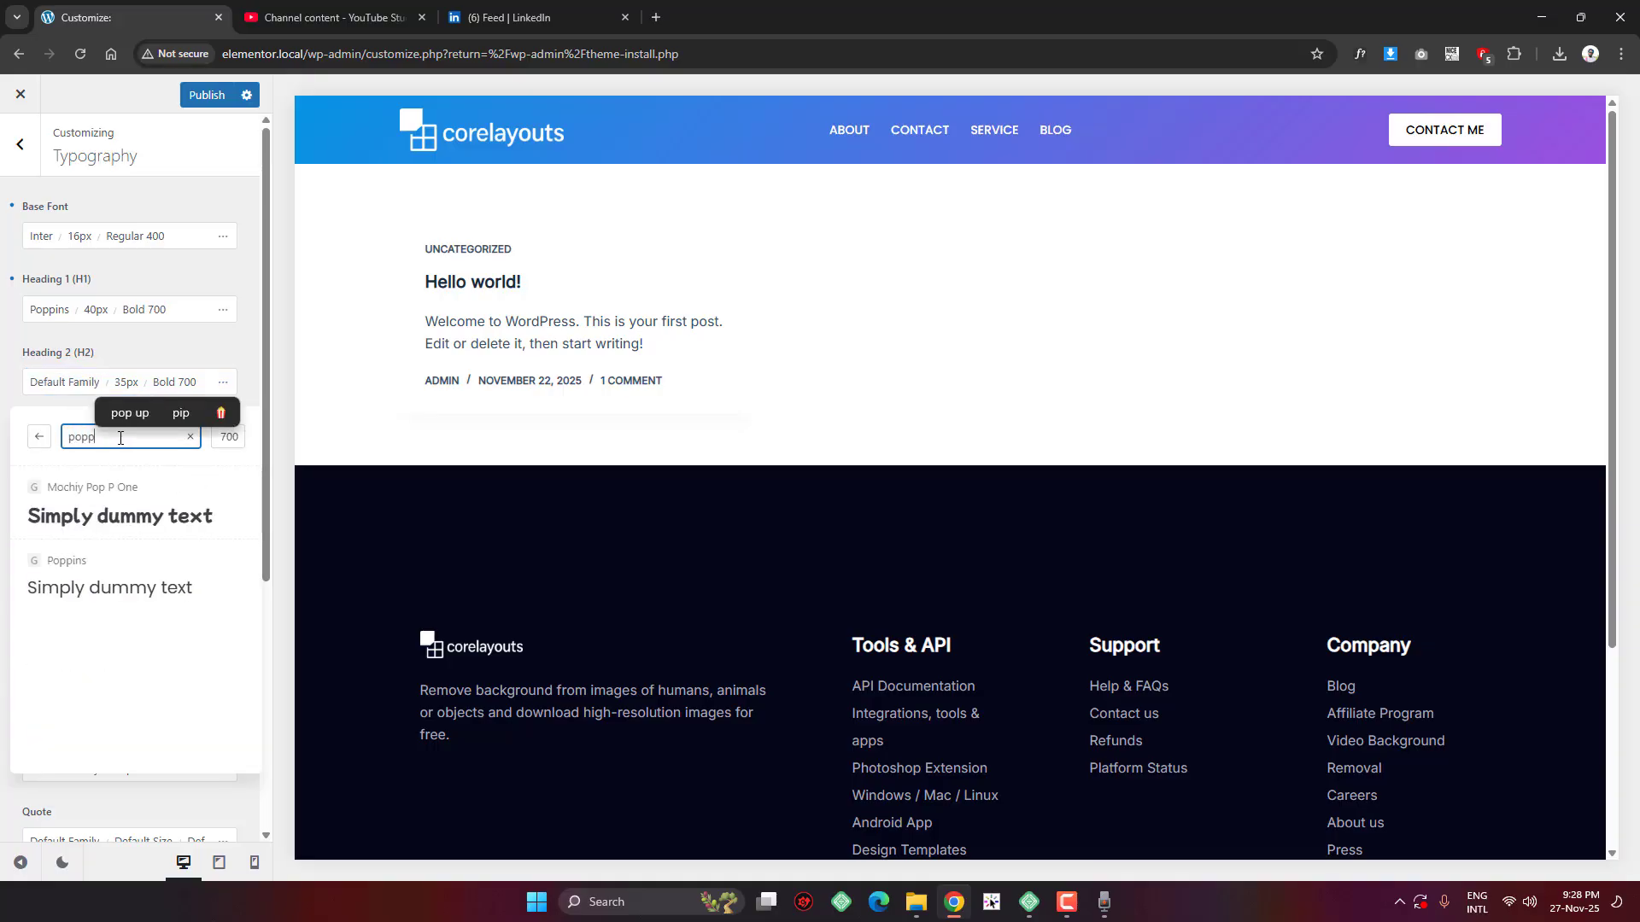
left_click(131, 561)
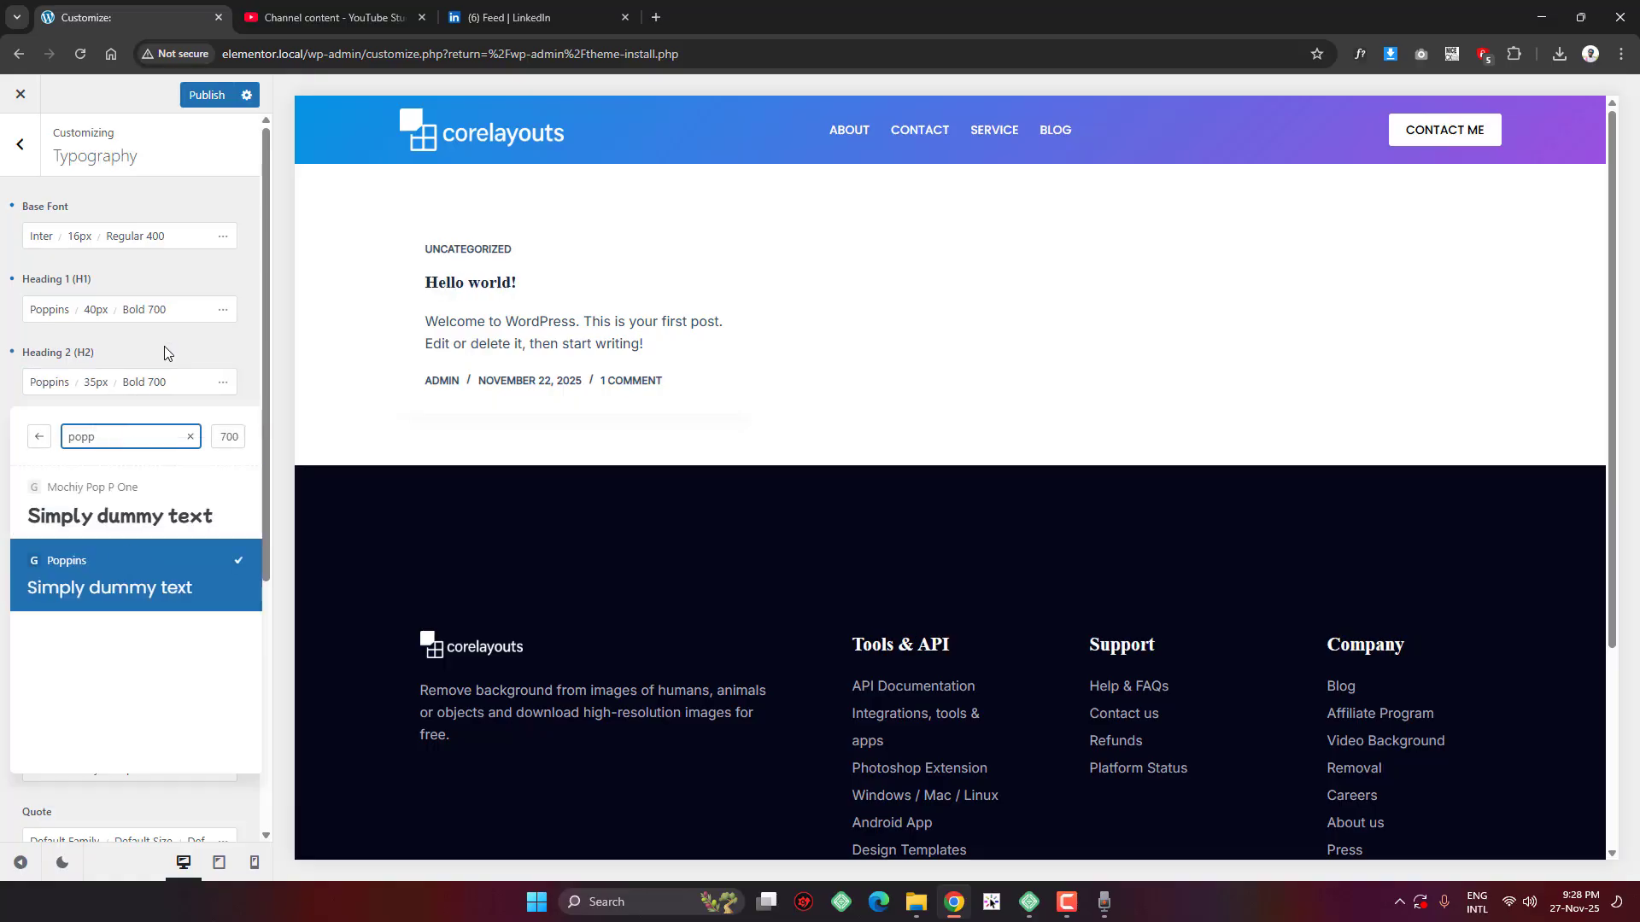
left_click(158, 382)
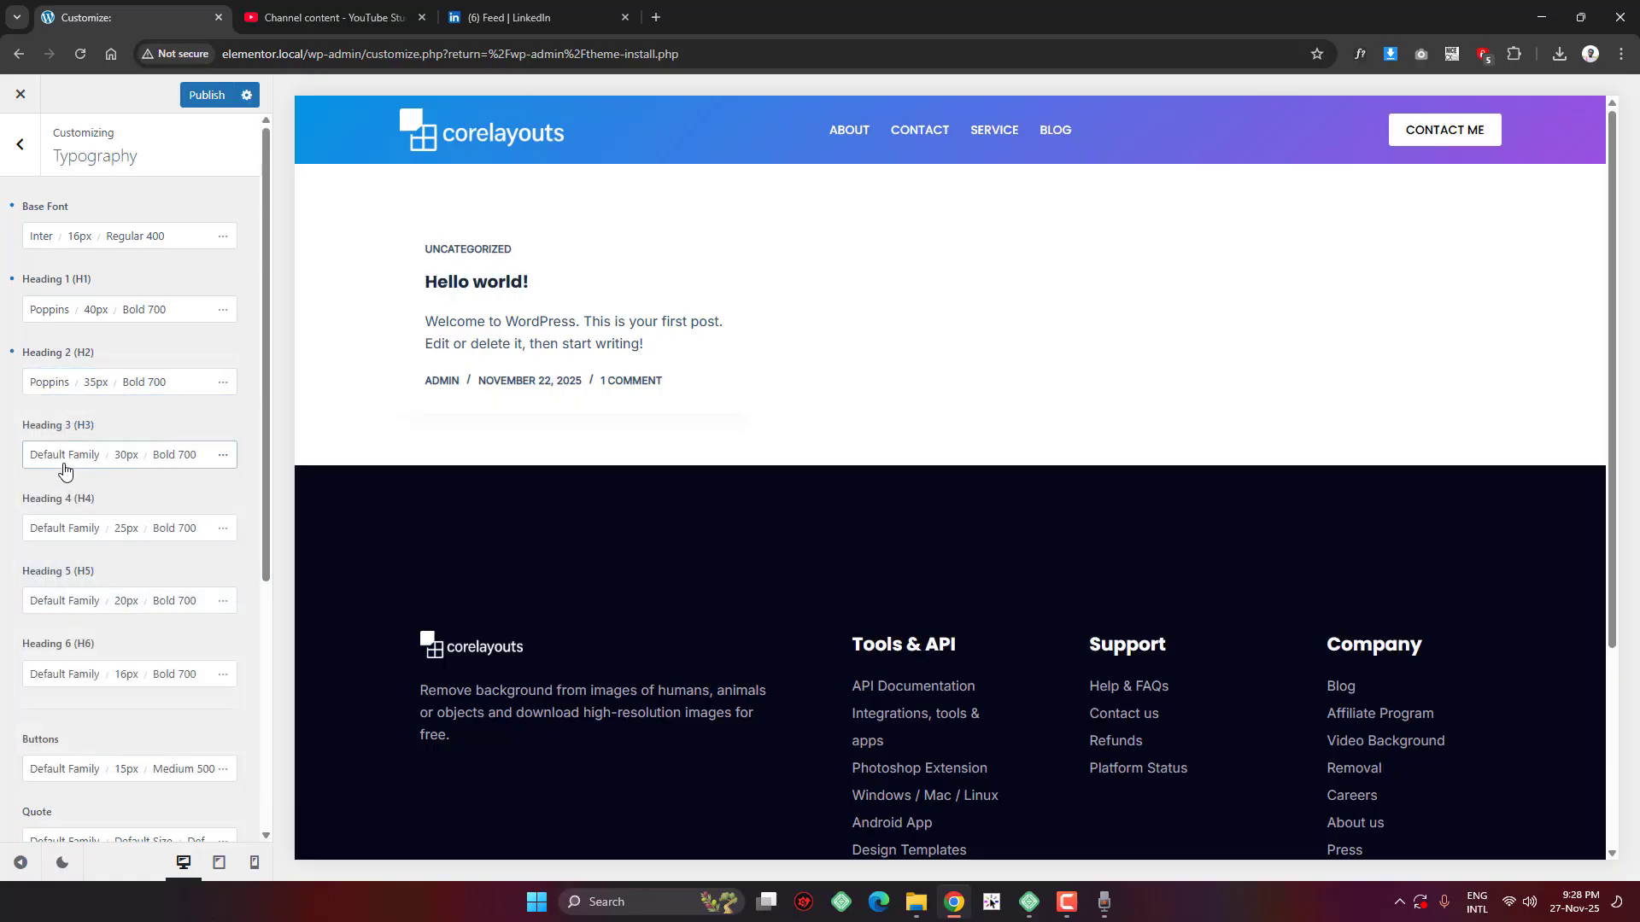
Set the font family of Heading 3 (H3) to Poppins
left_click(115, 454)
left_click(113, 519)
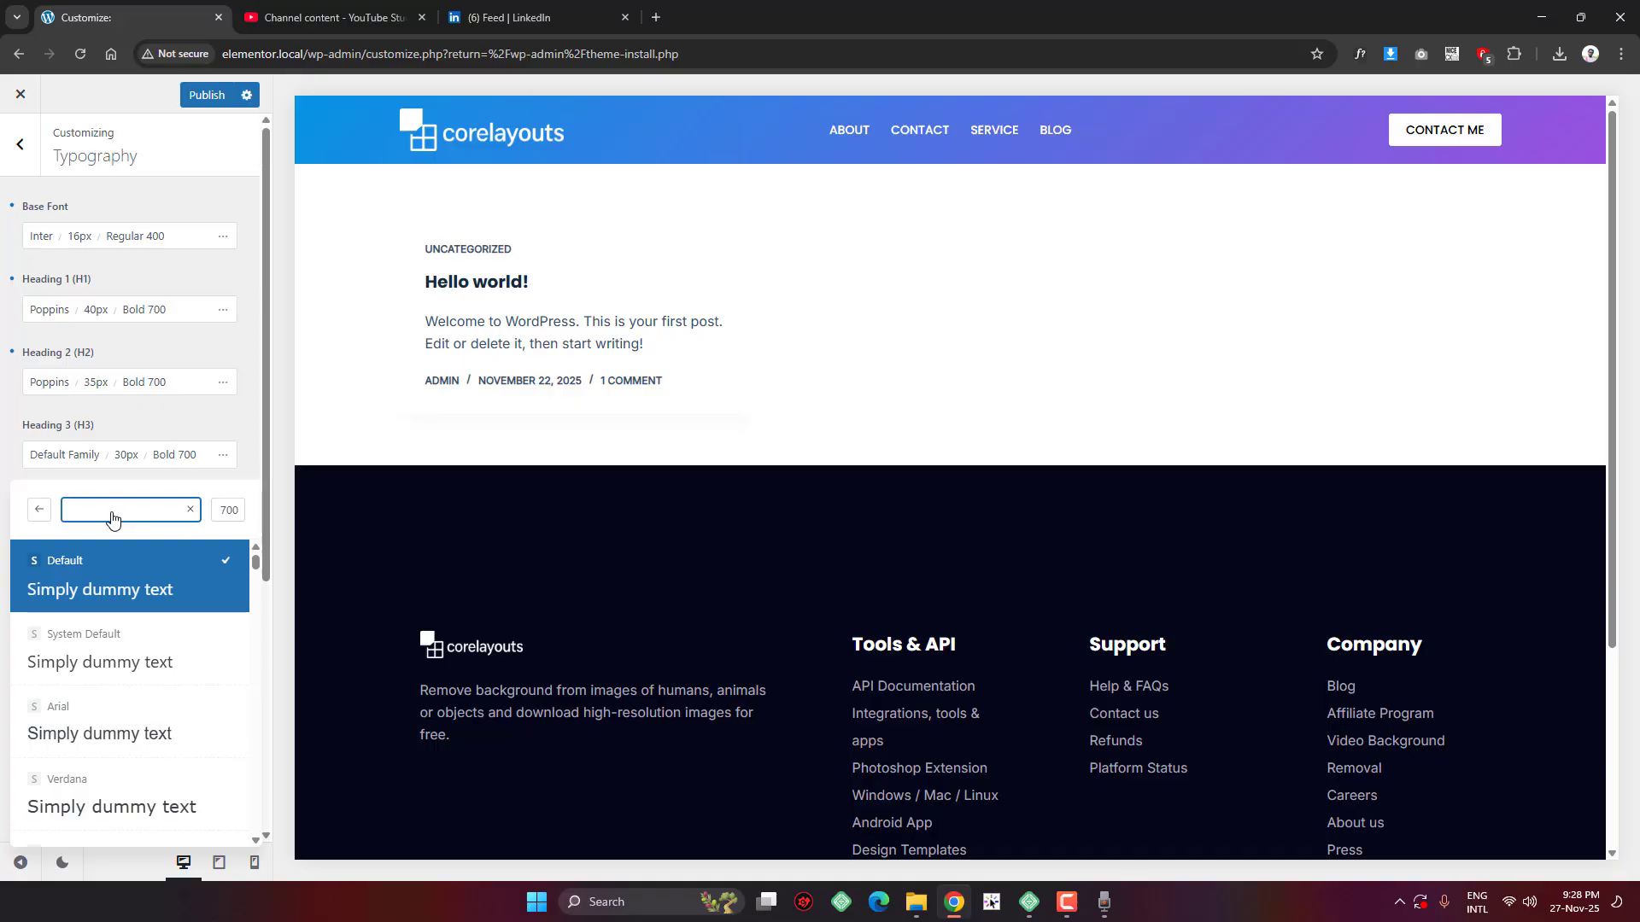
type("popp")
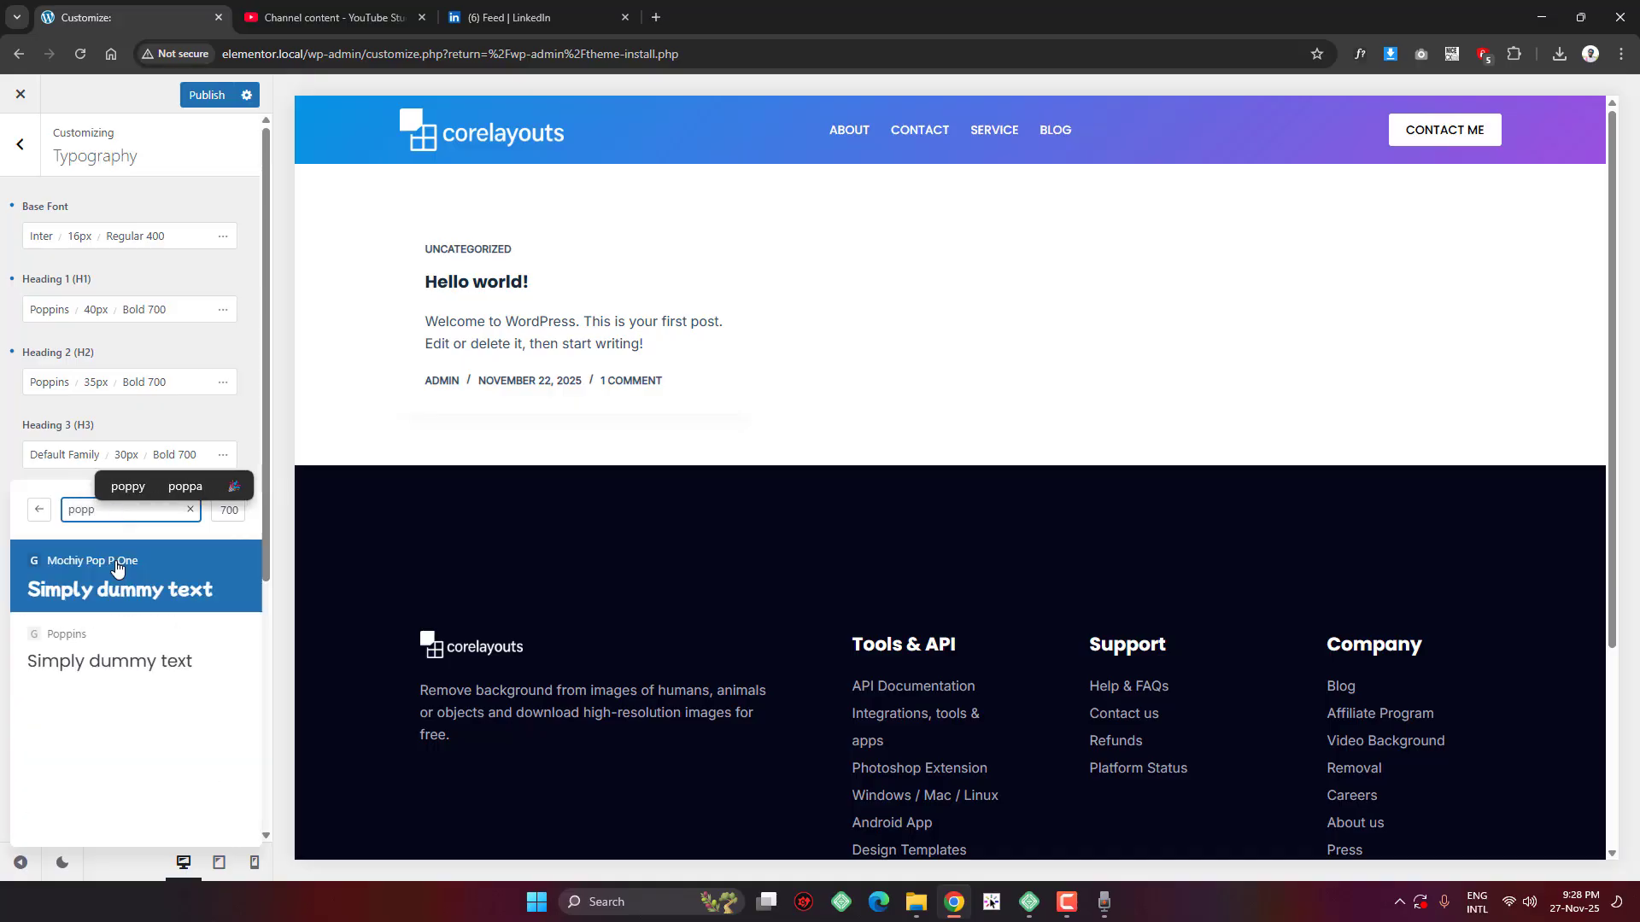
left_click(124, 639)
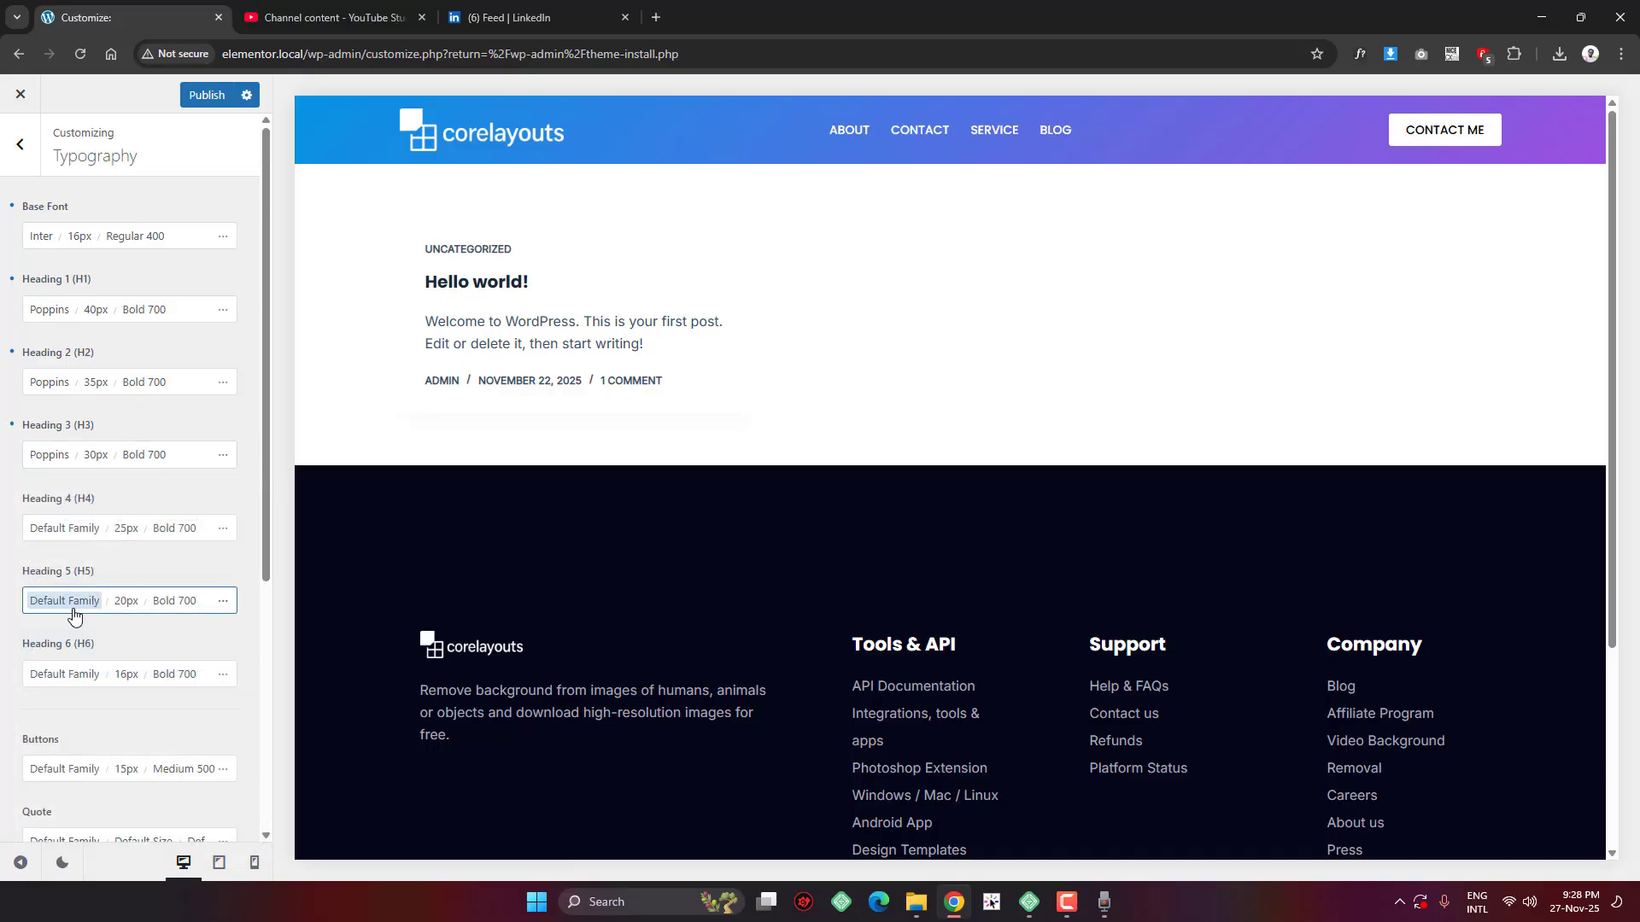
Set the font family of Heading 5 (H5) to Poppins
left_click(75, 601)
left_click(97, 242)
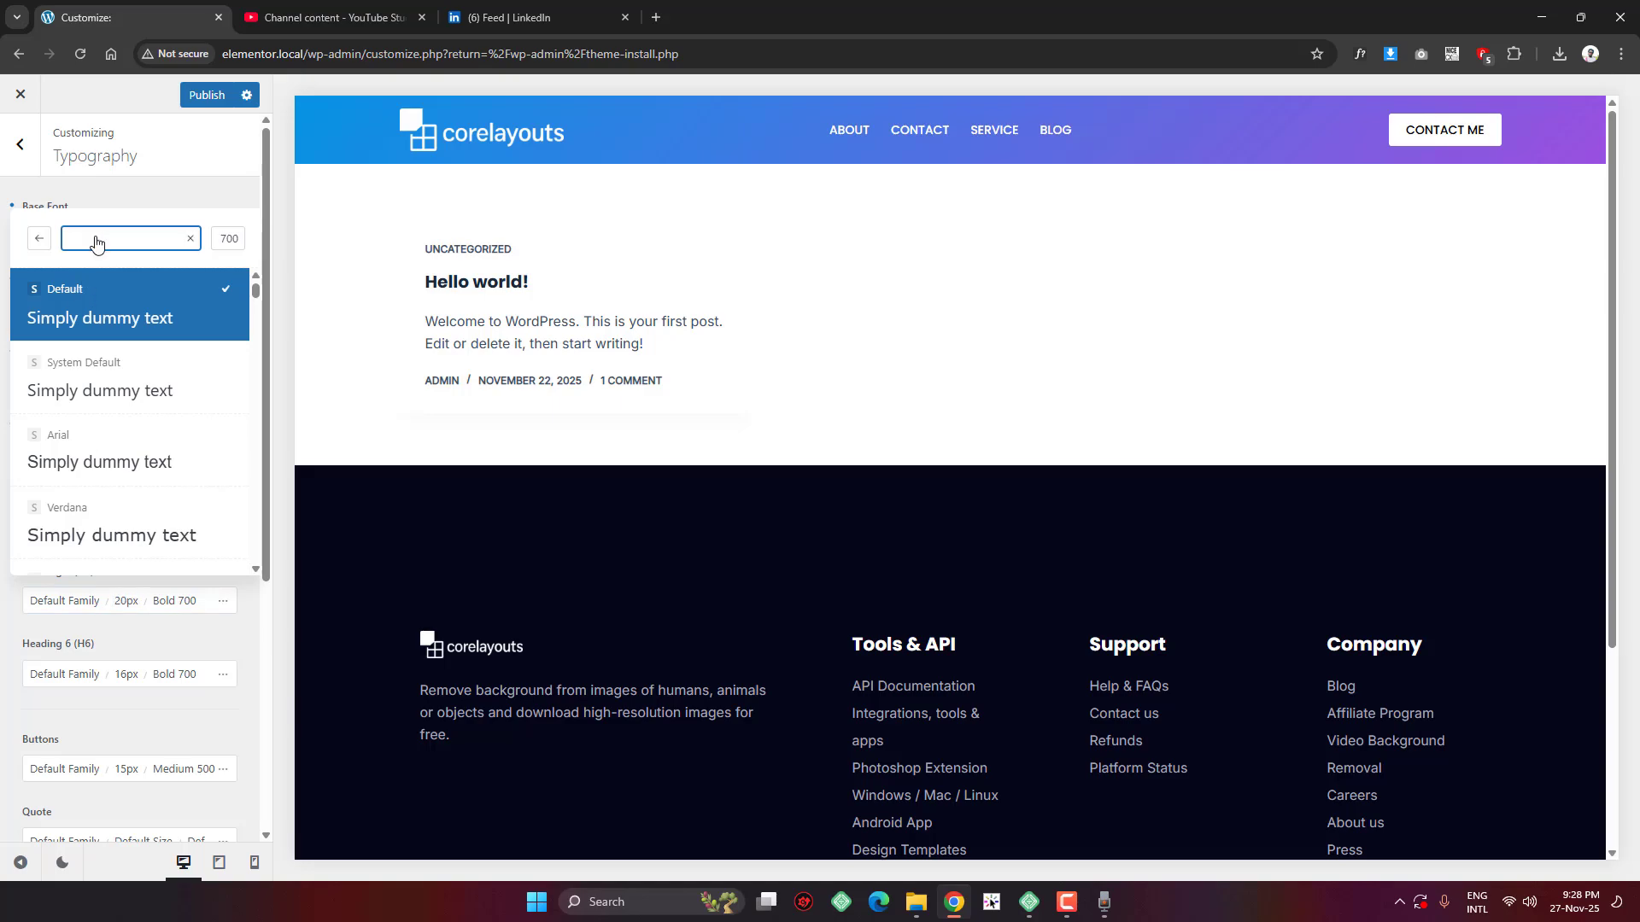
type("popp")
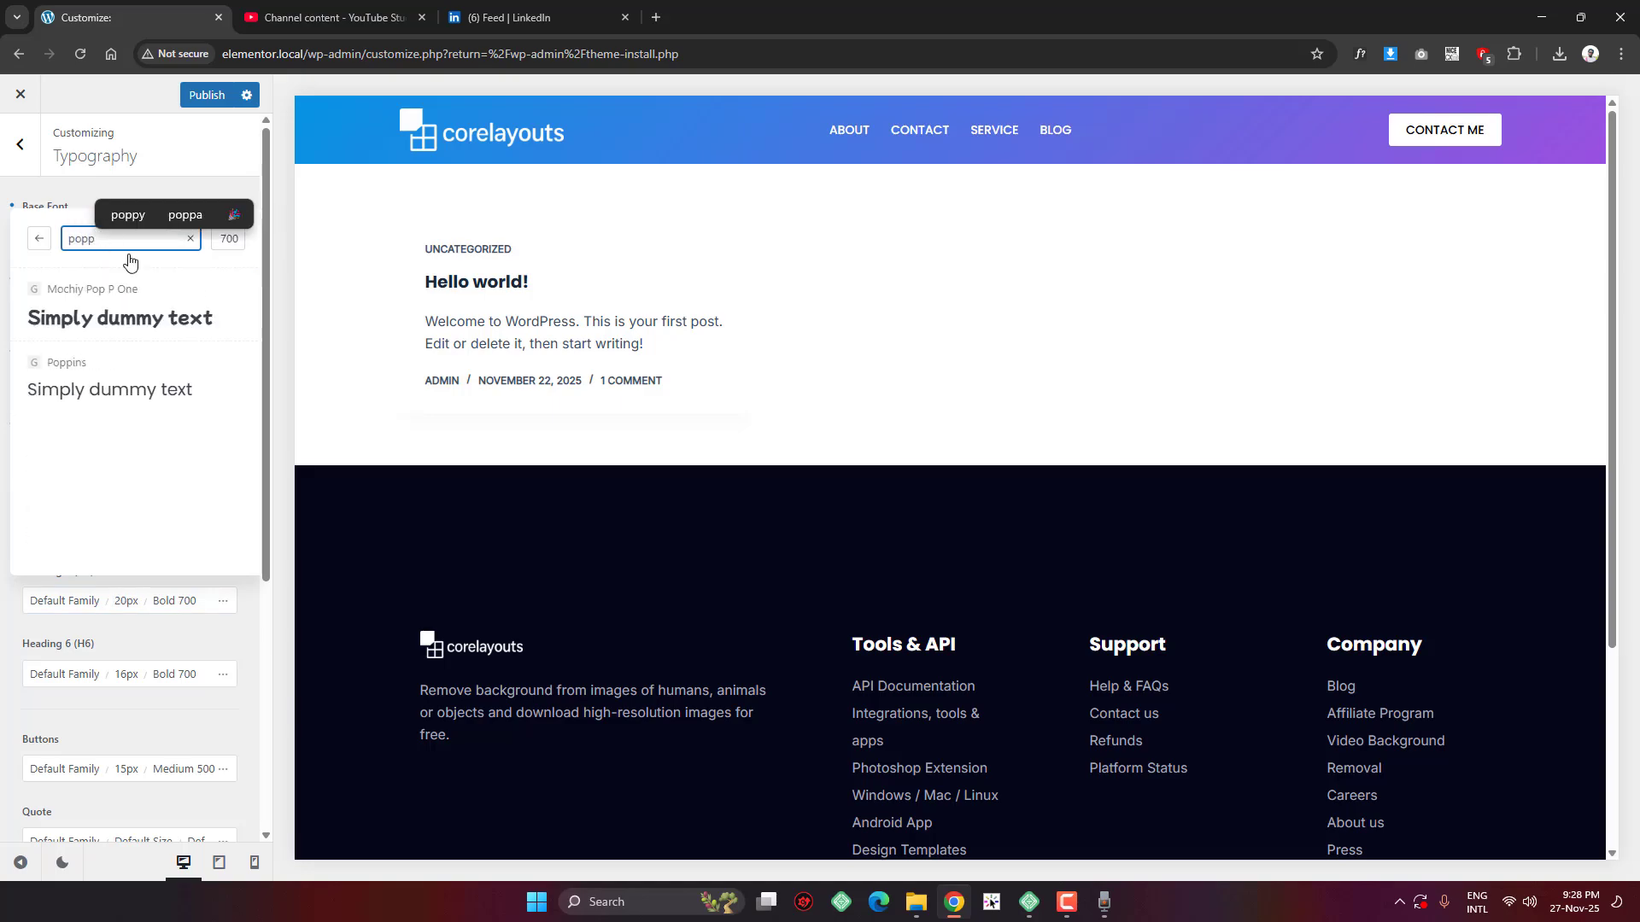
left_click(111, 397)
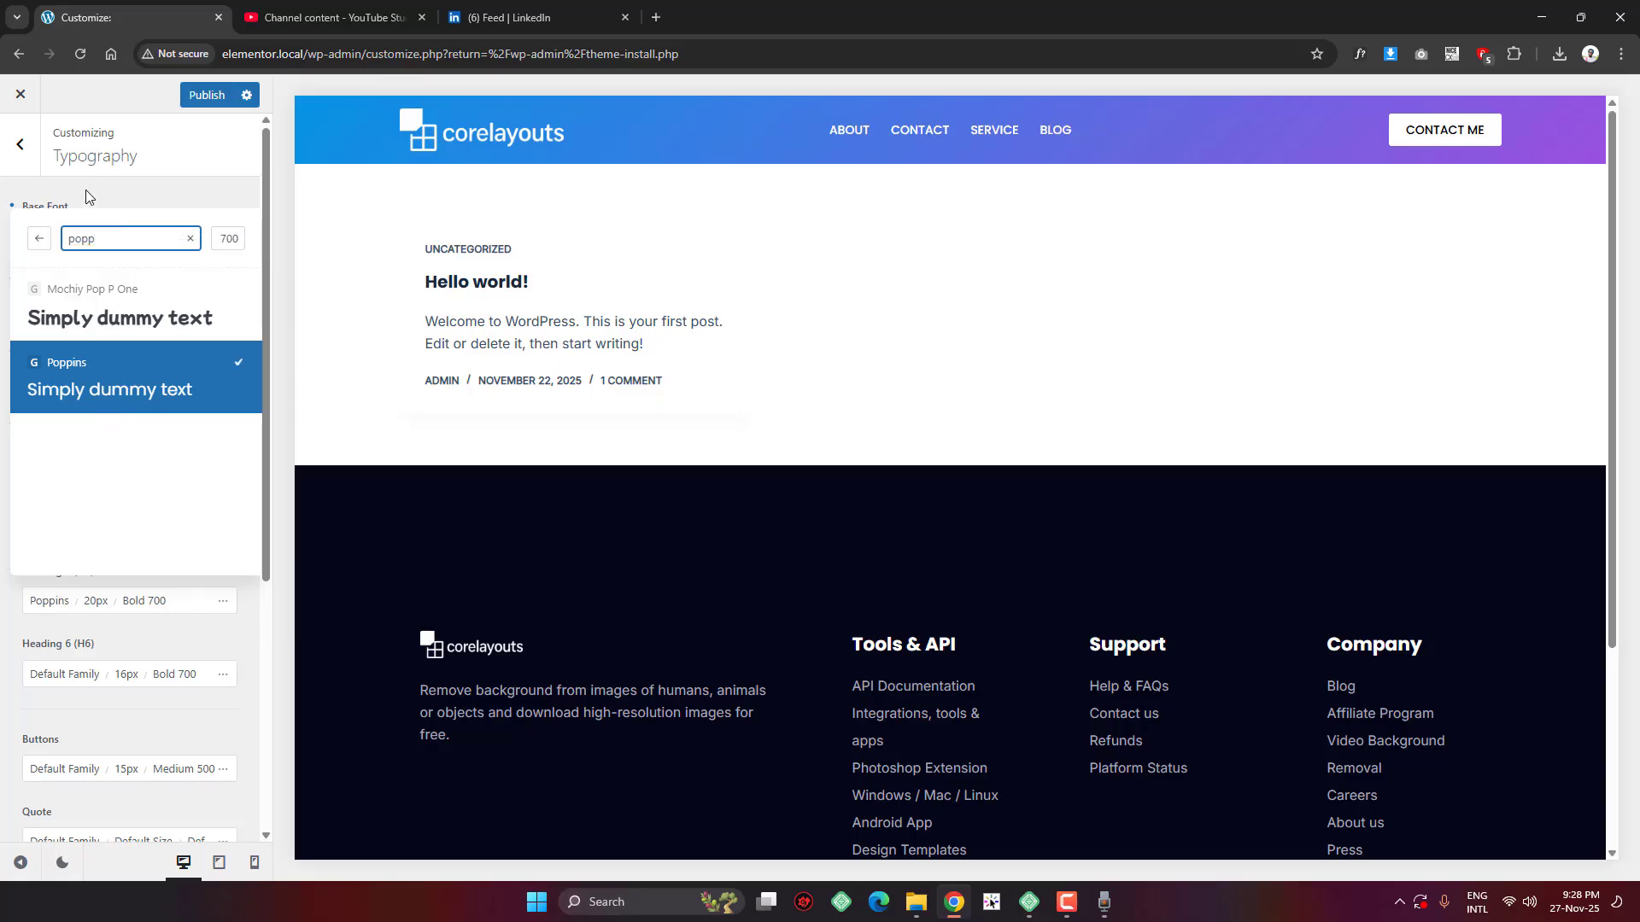
left_click(92, 206)
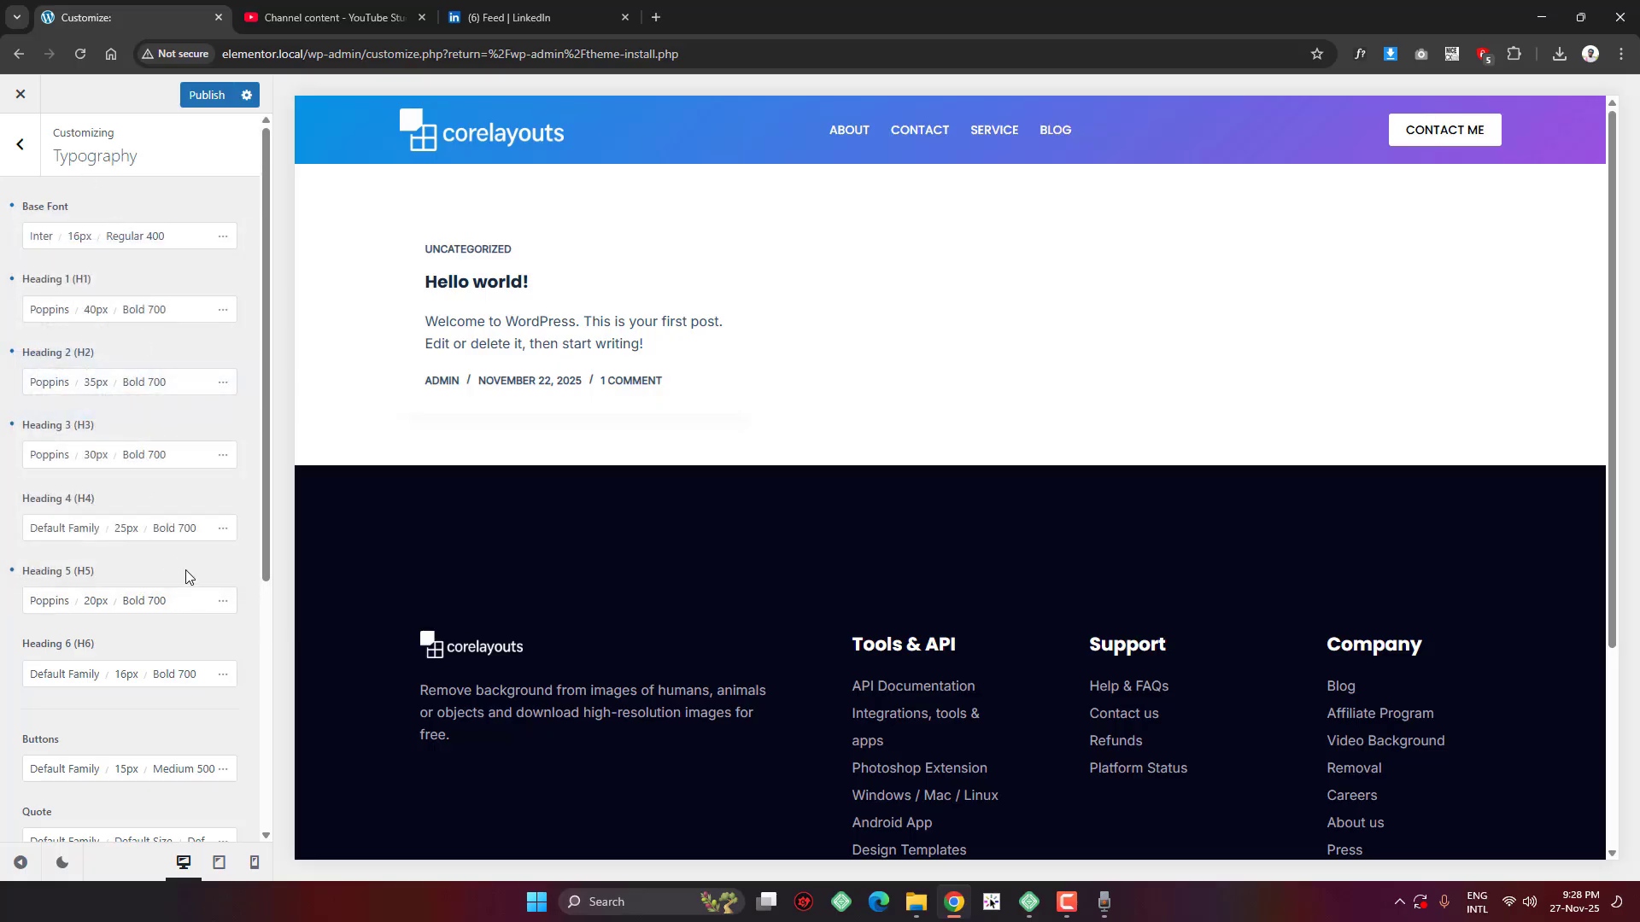
Set the font family of the Buttons typography to Poppins
scroll(189, 596, "down", 1)
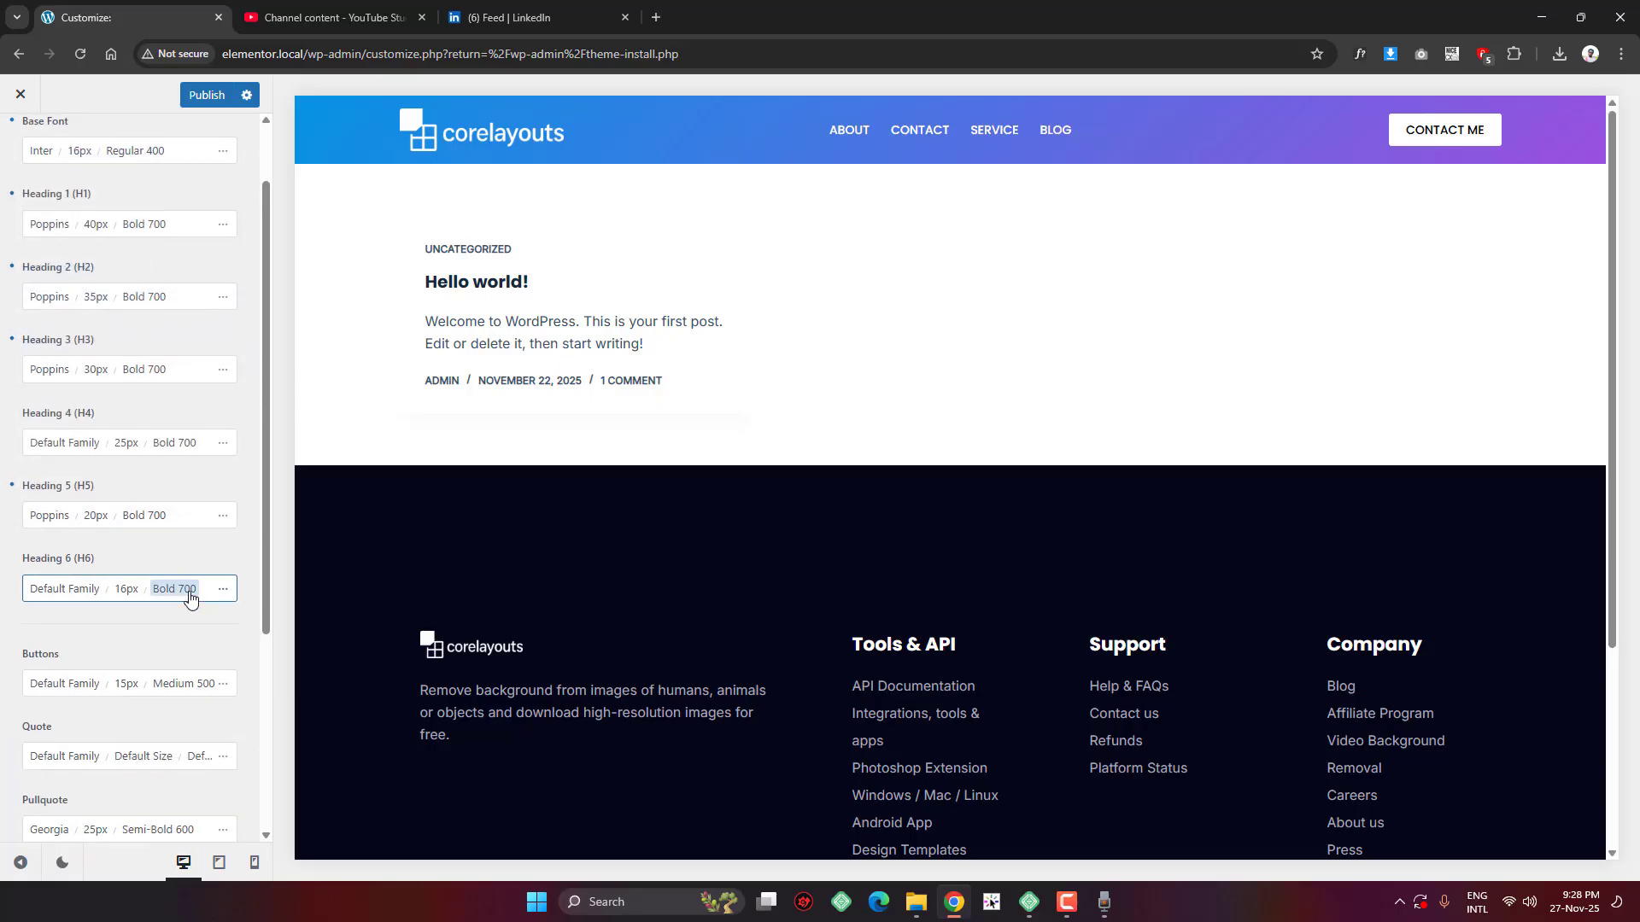
scroll(195, 612, "down", 1)
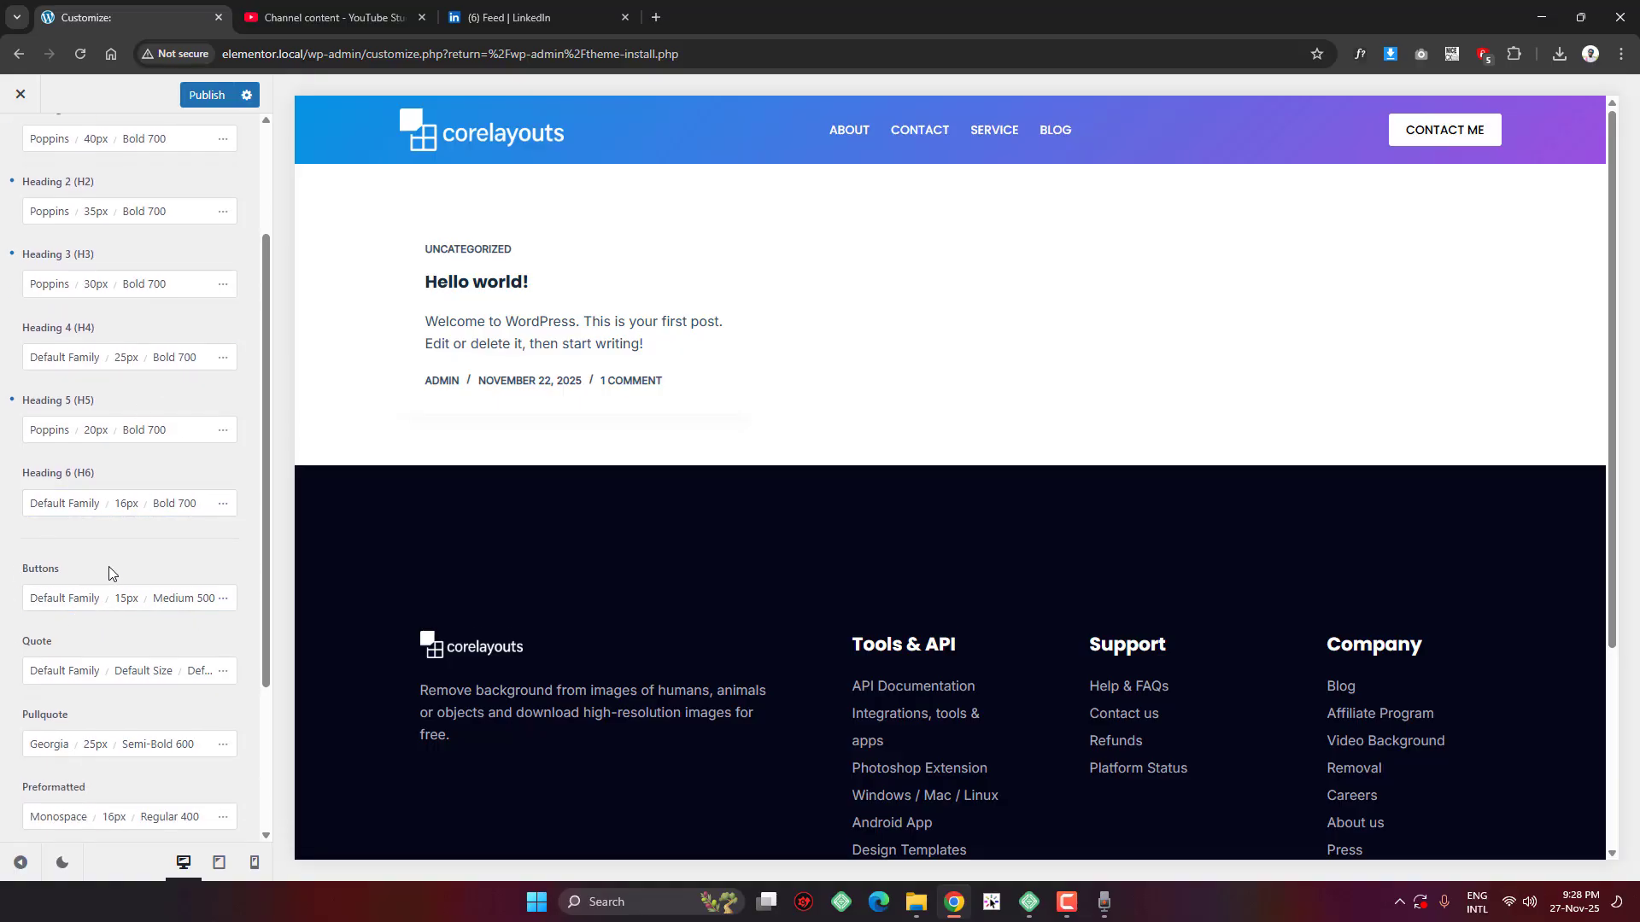
scroll(147, 535, "down", 1)
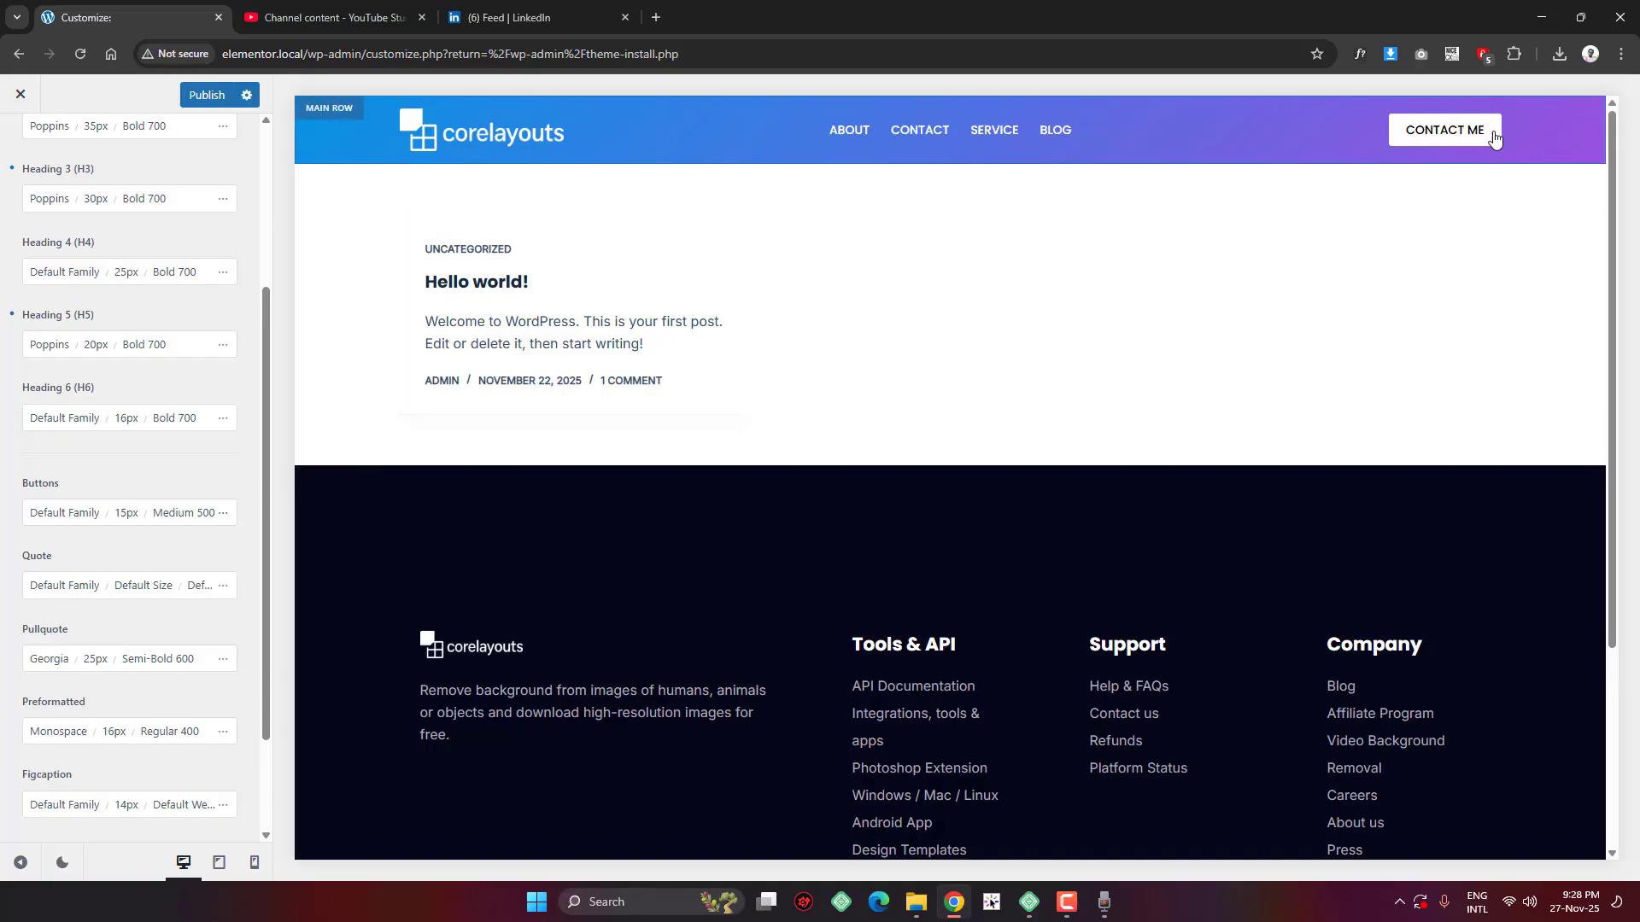
left_click(62, 513)
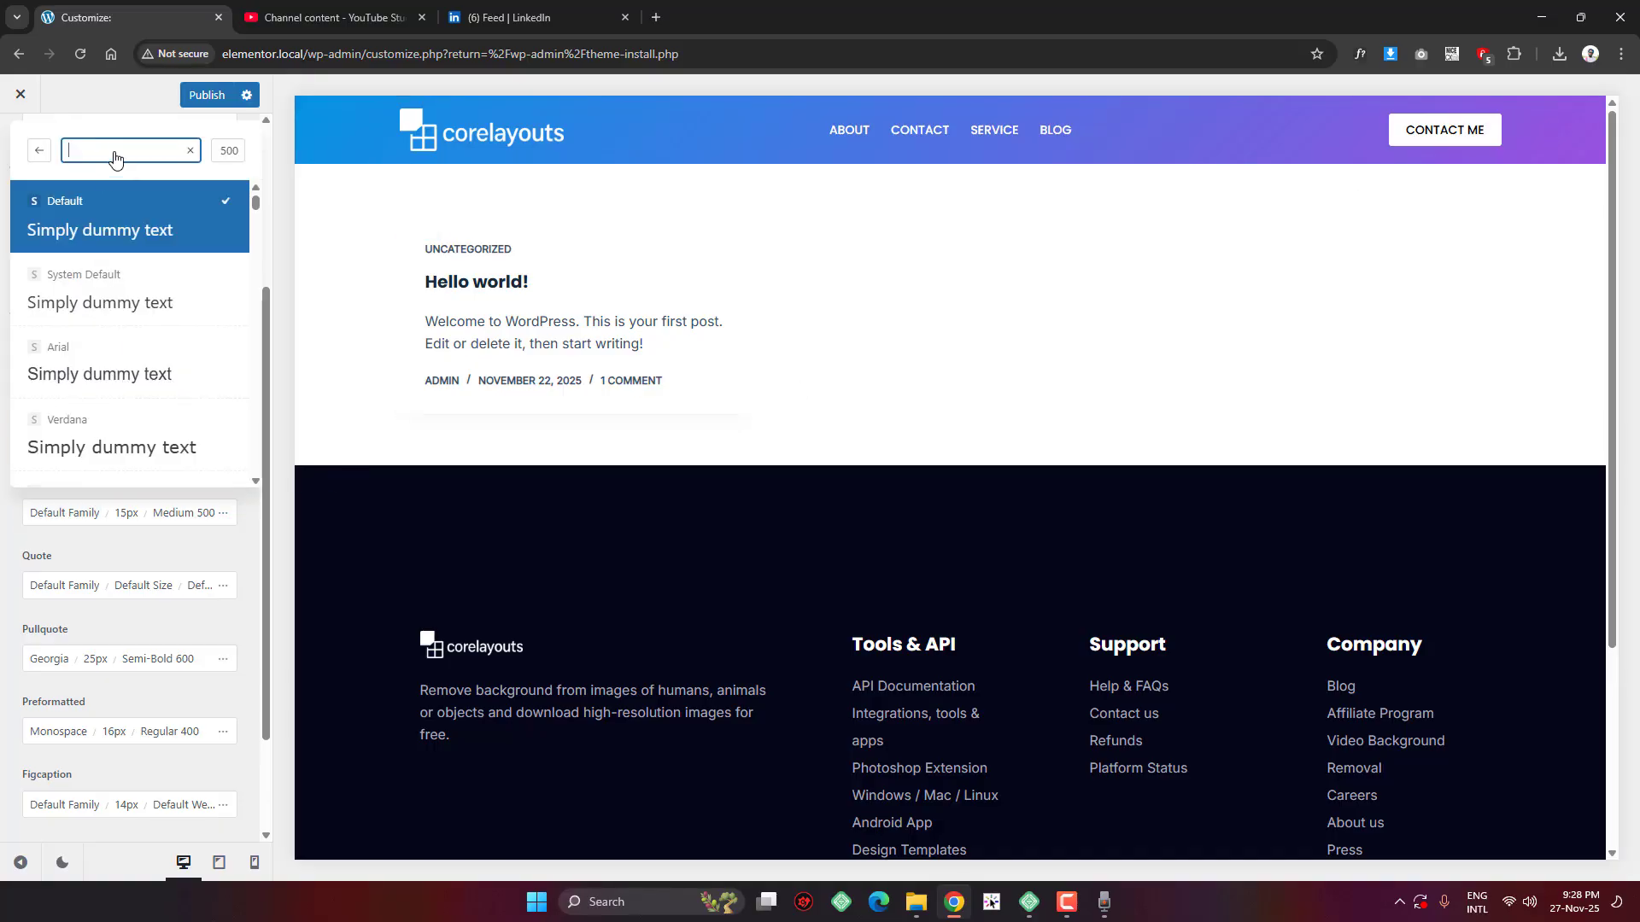
type("popp")
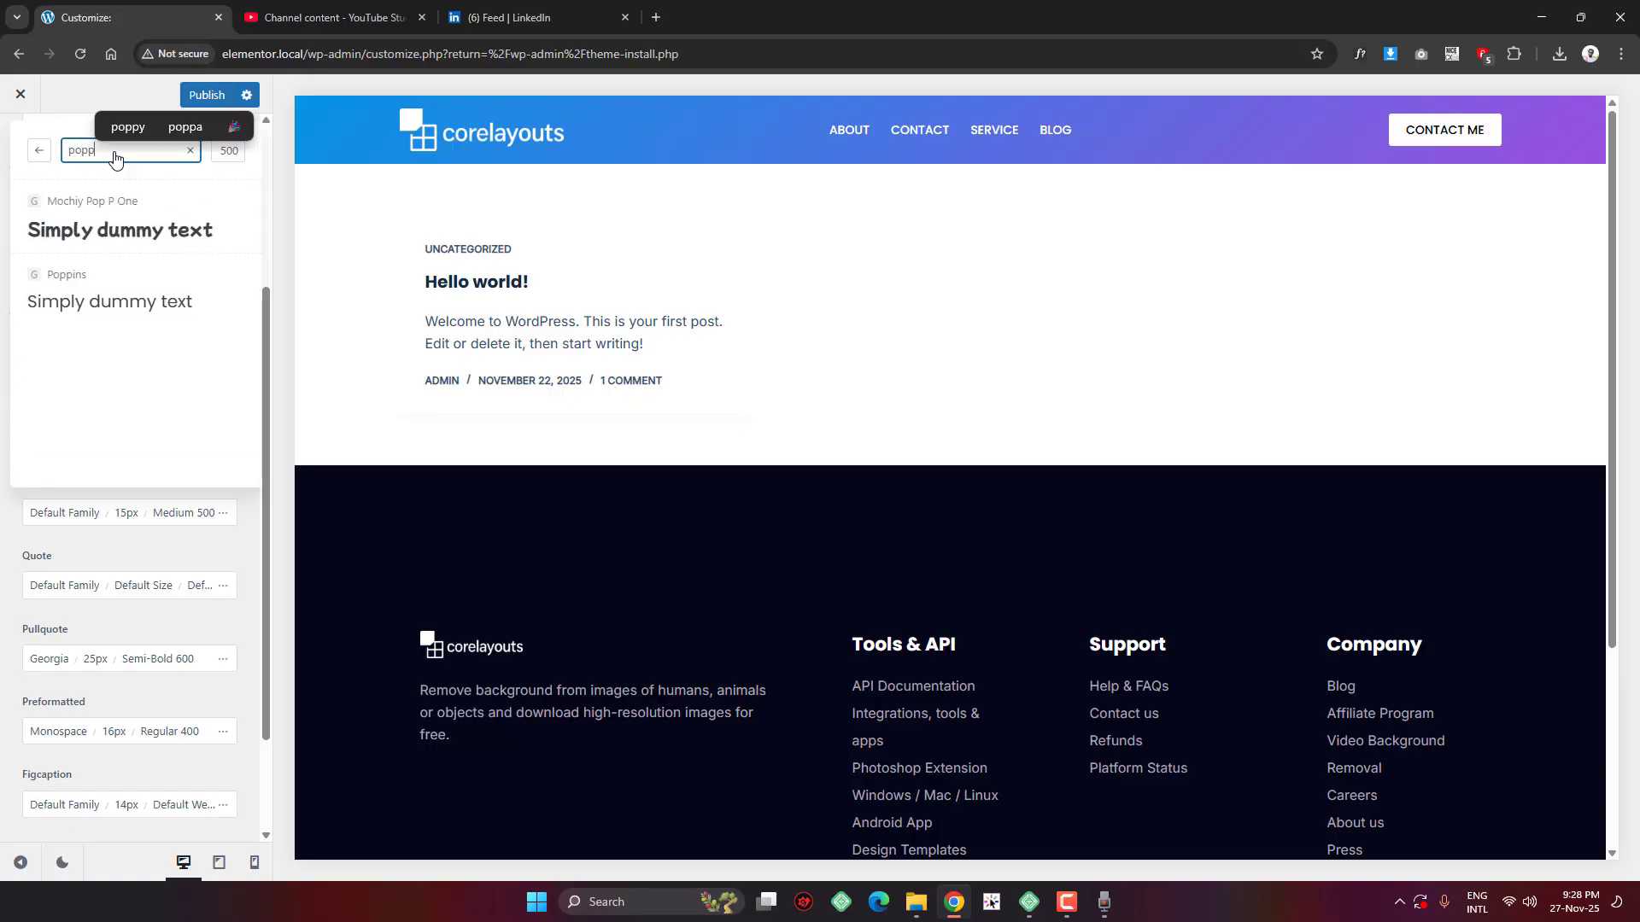
left_click(120, 278)
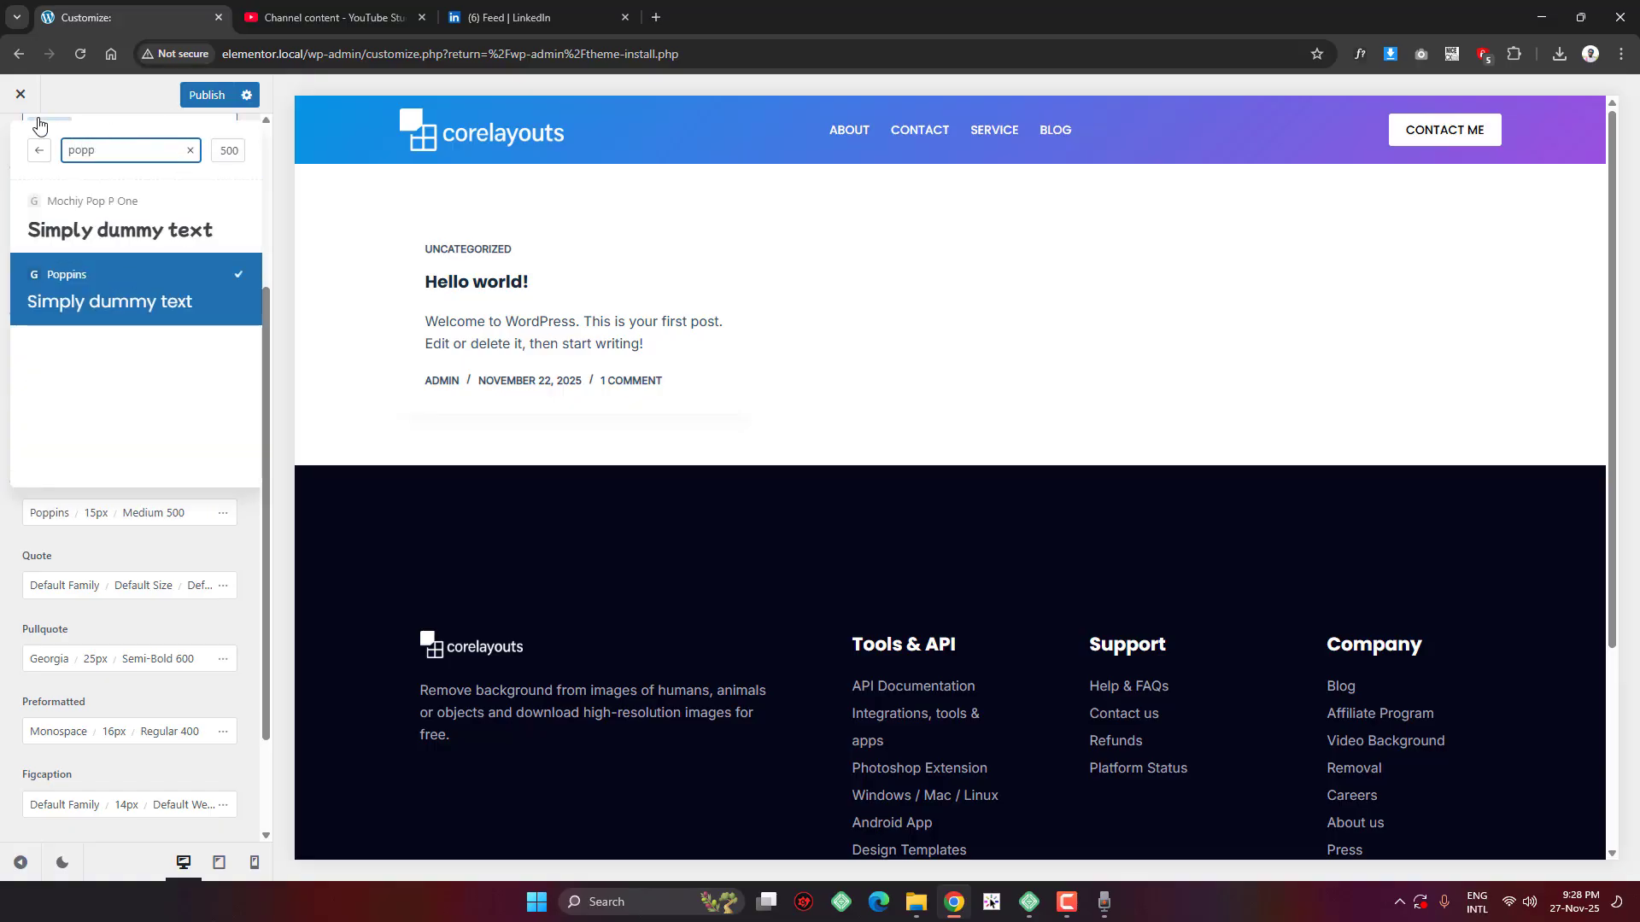
left_click(3, 145)
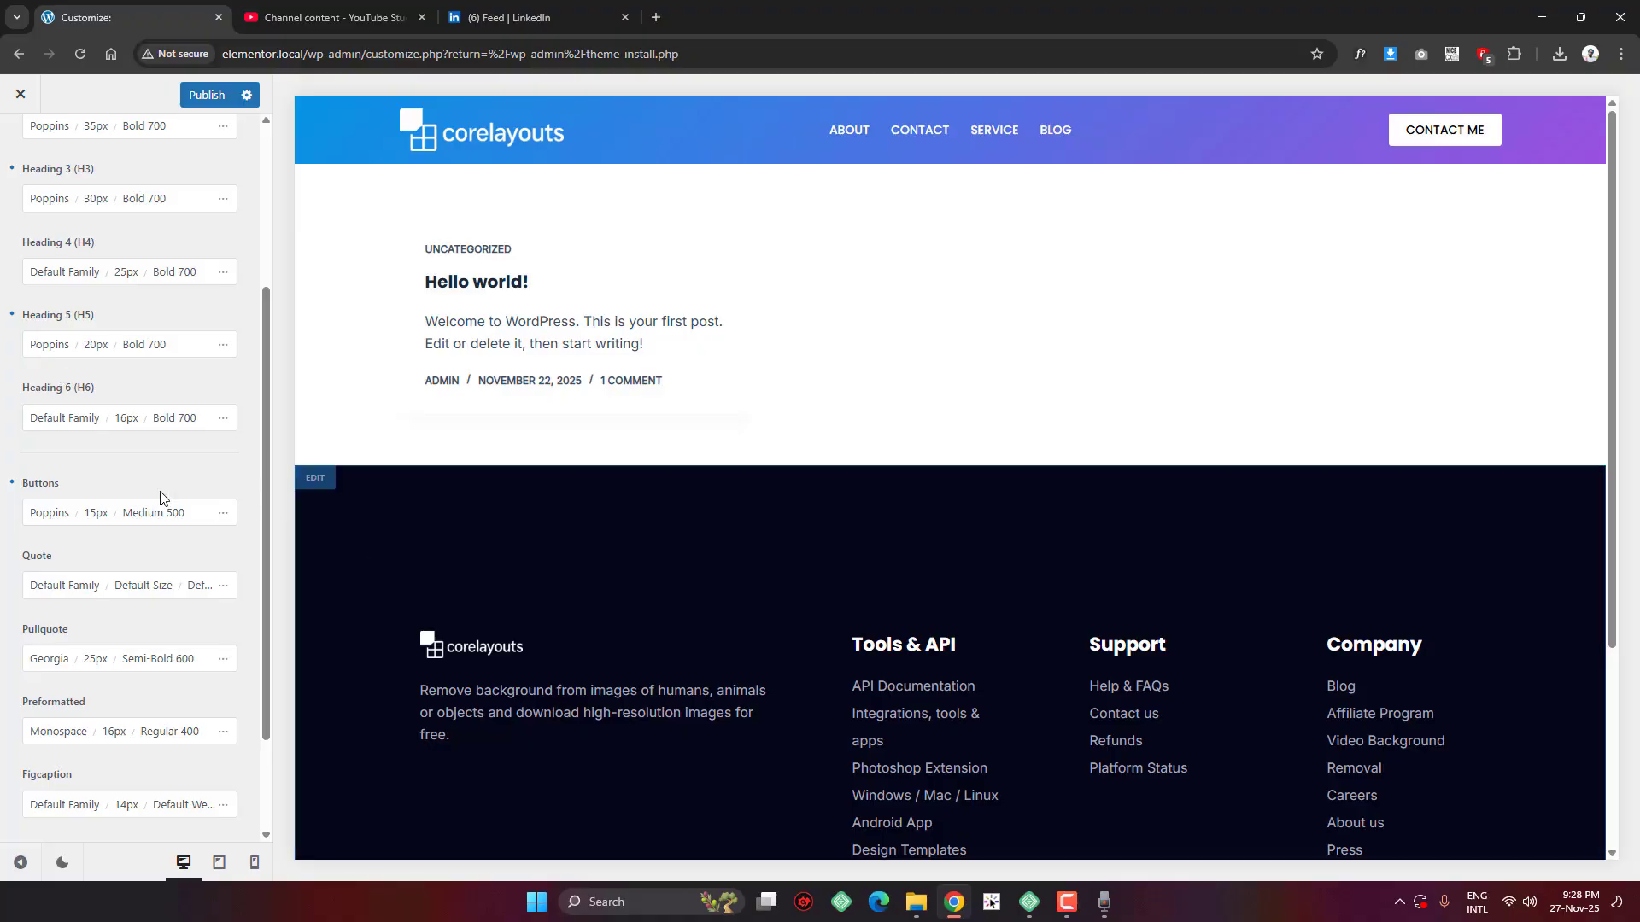
Review the remaining typography options and publish the typography changes
scroll(162, 427, "down", 2)
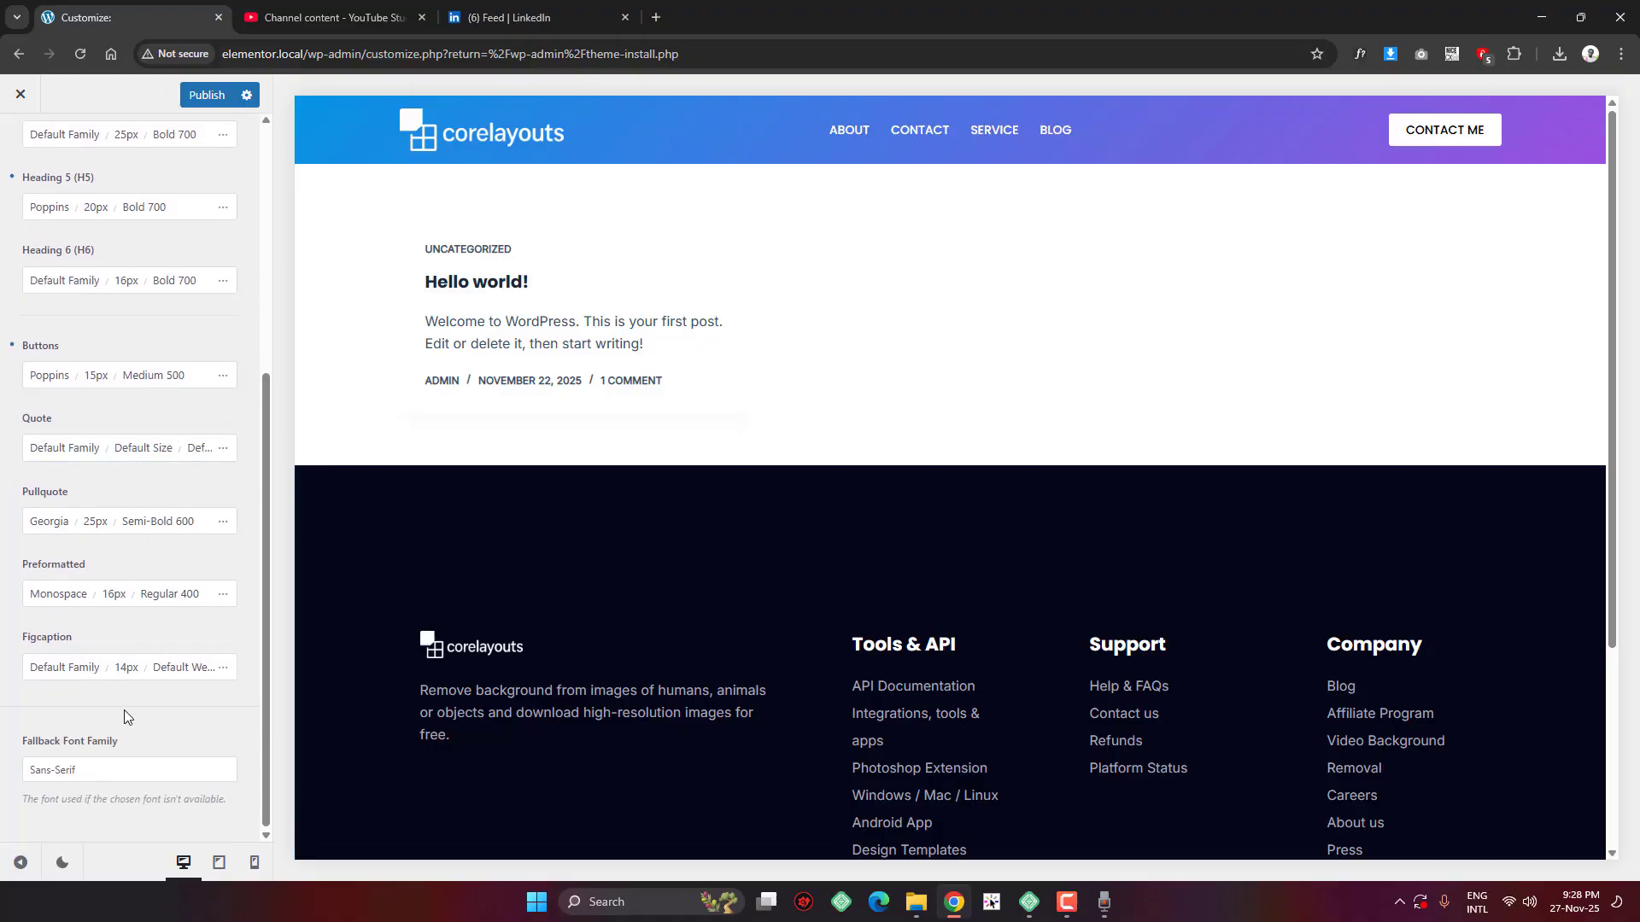
scroll(128, 708, "up", 5)
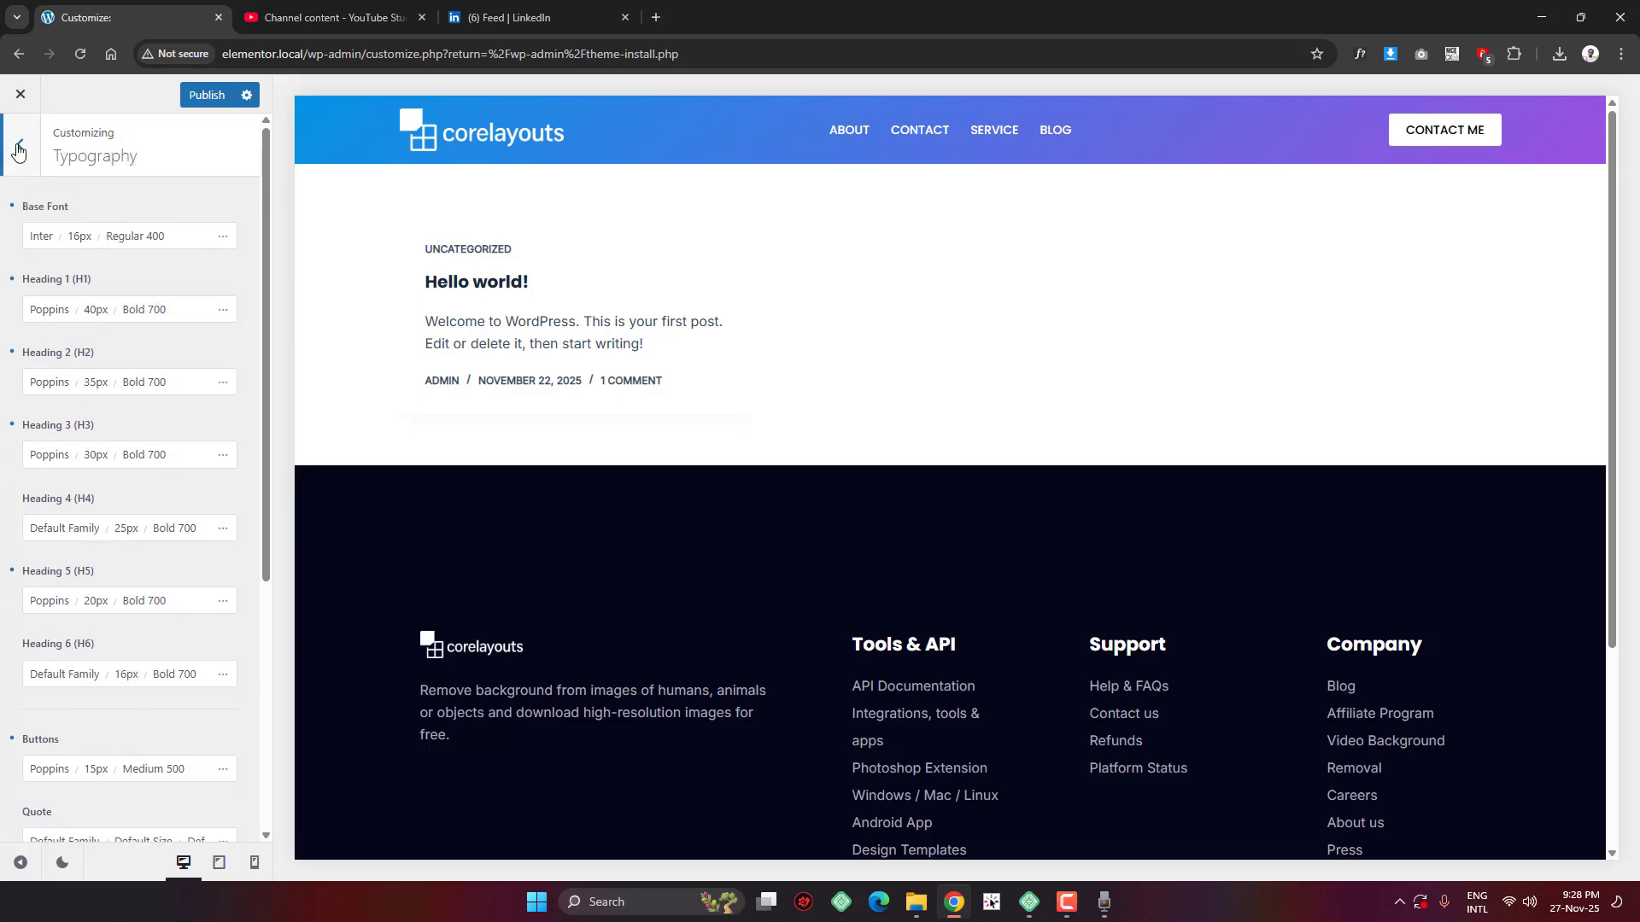
left_click(205, 95)
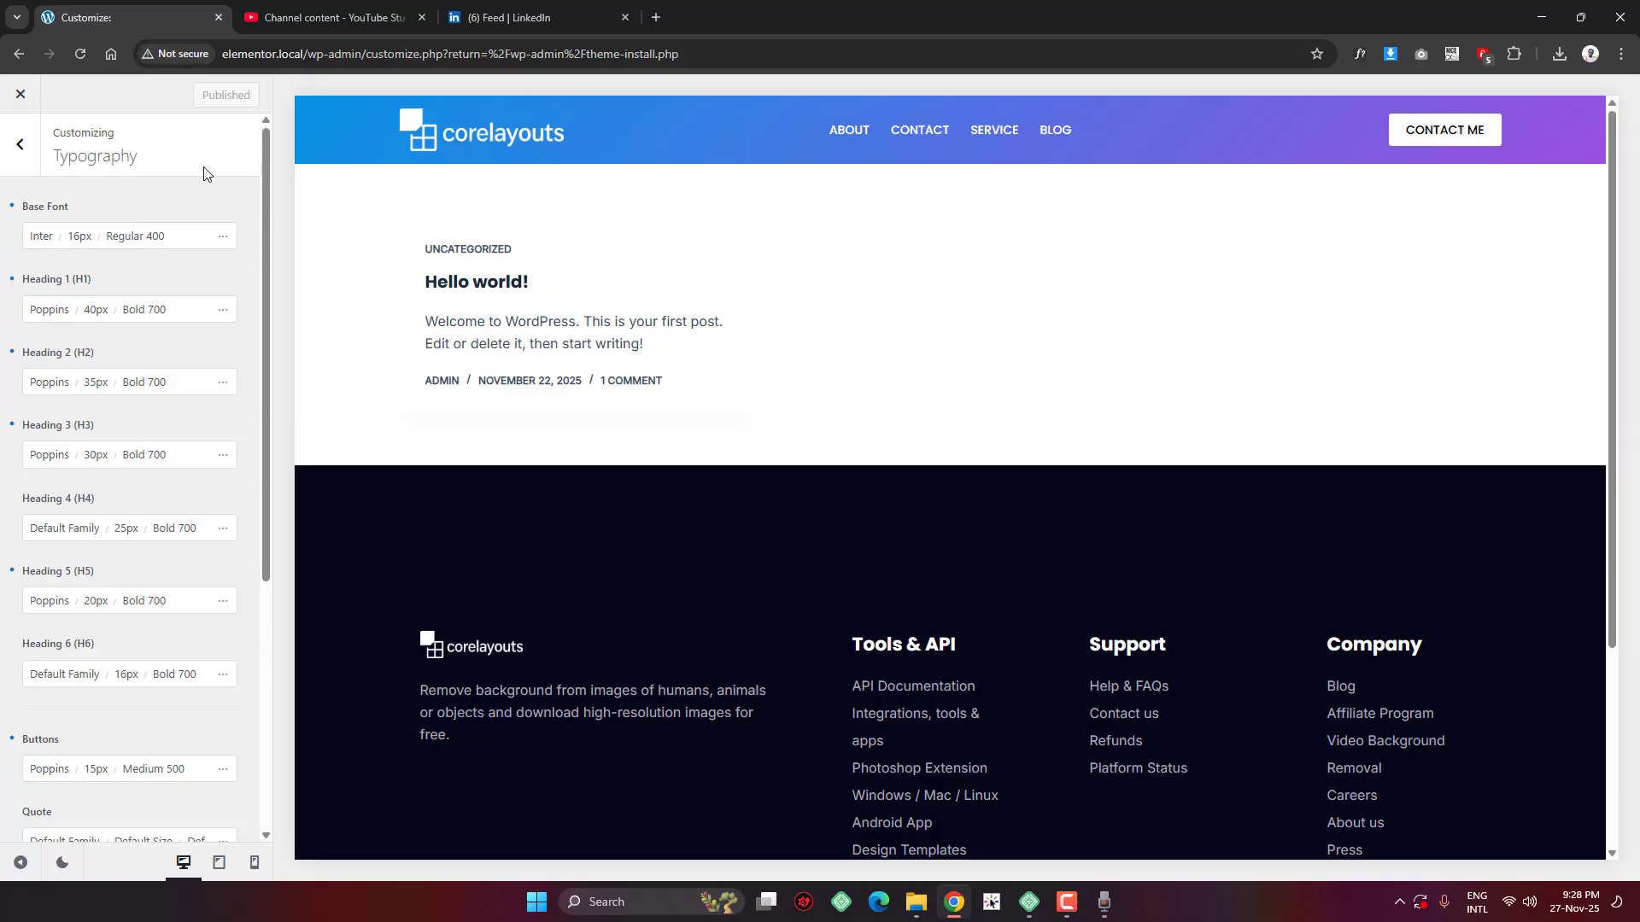
In the Homepage Settings, make the homepage display a static page and choose Home as the homepage
left_click(19, 147)
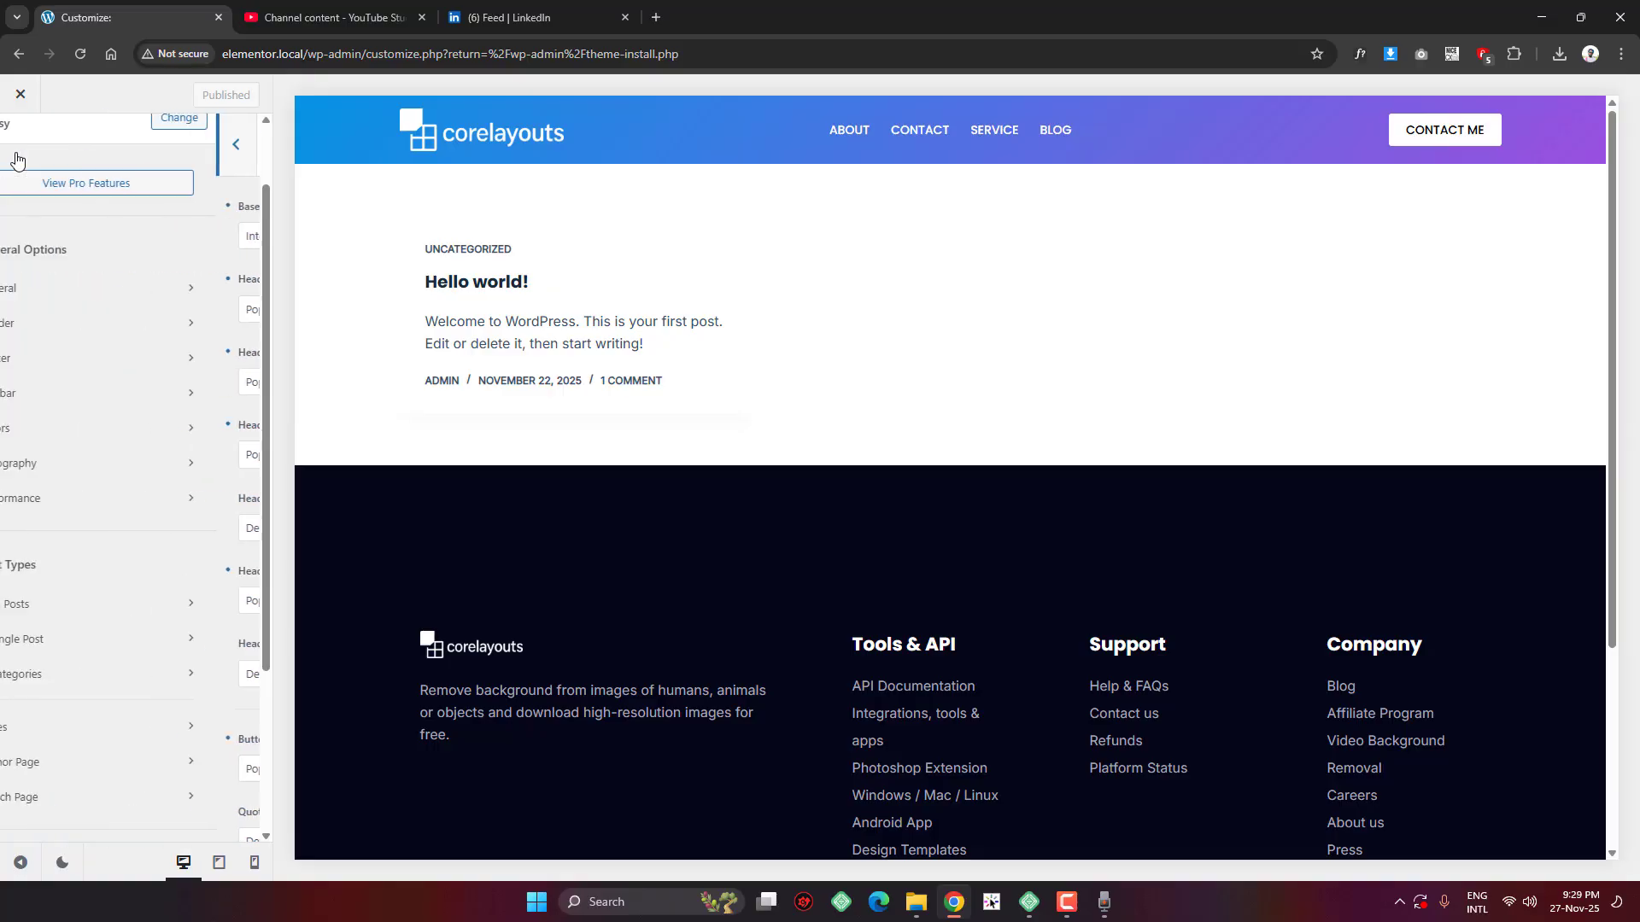
scroll(192, 472, "down", 1)
scroll(191, 471, "down", 2)
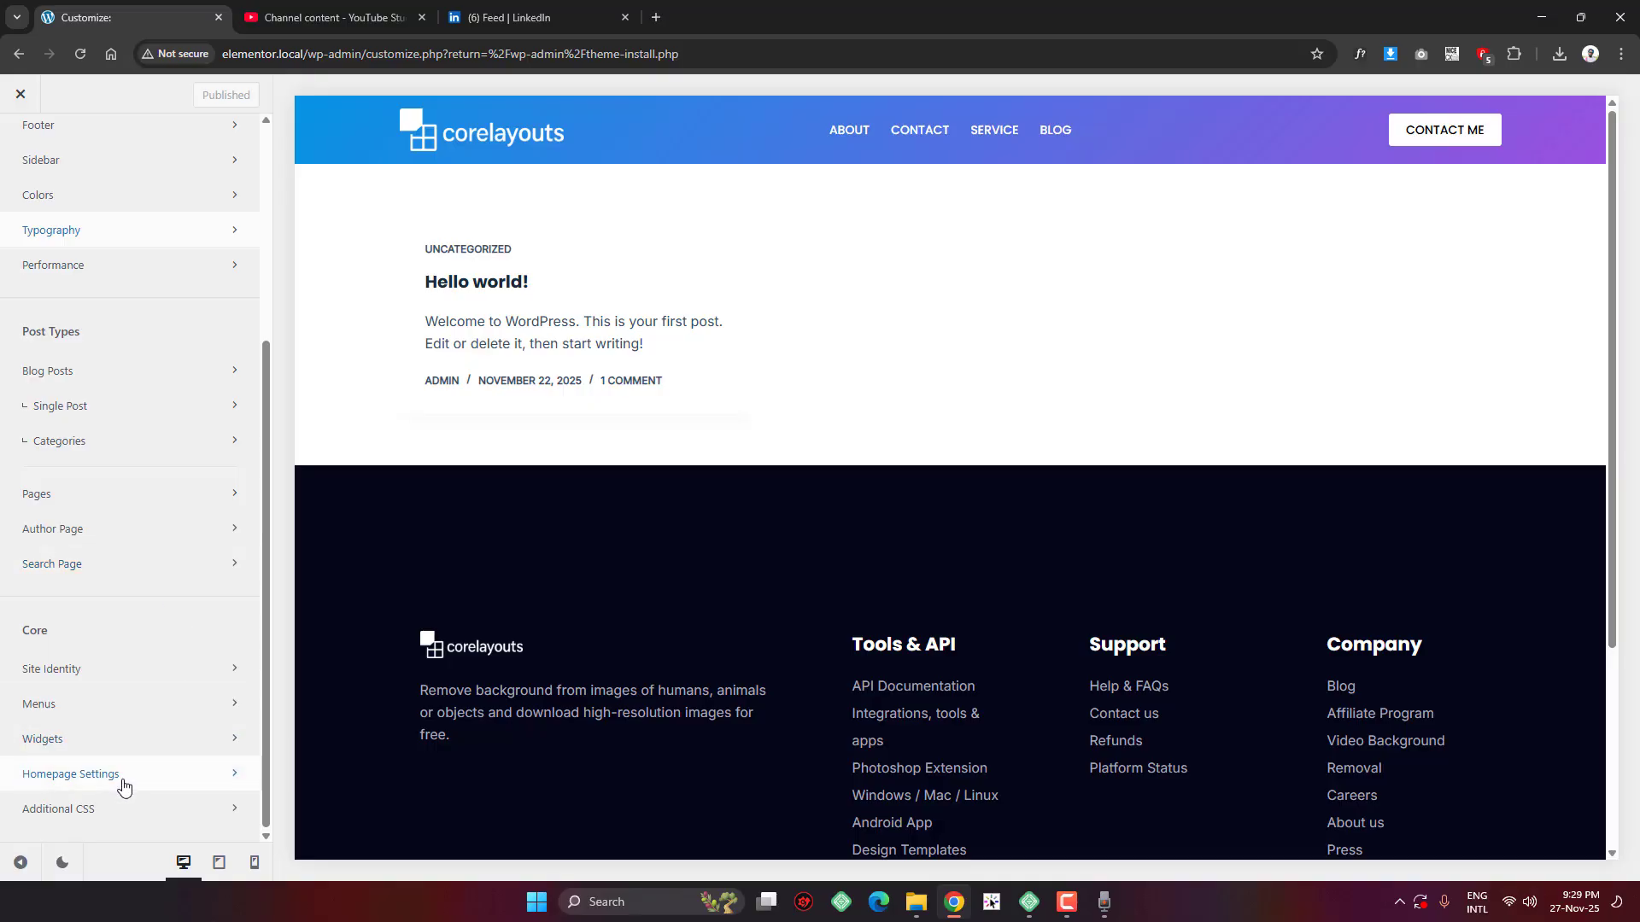
left_click(150, 779)
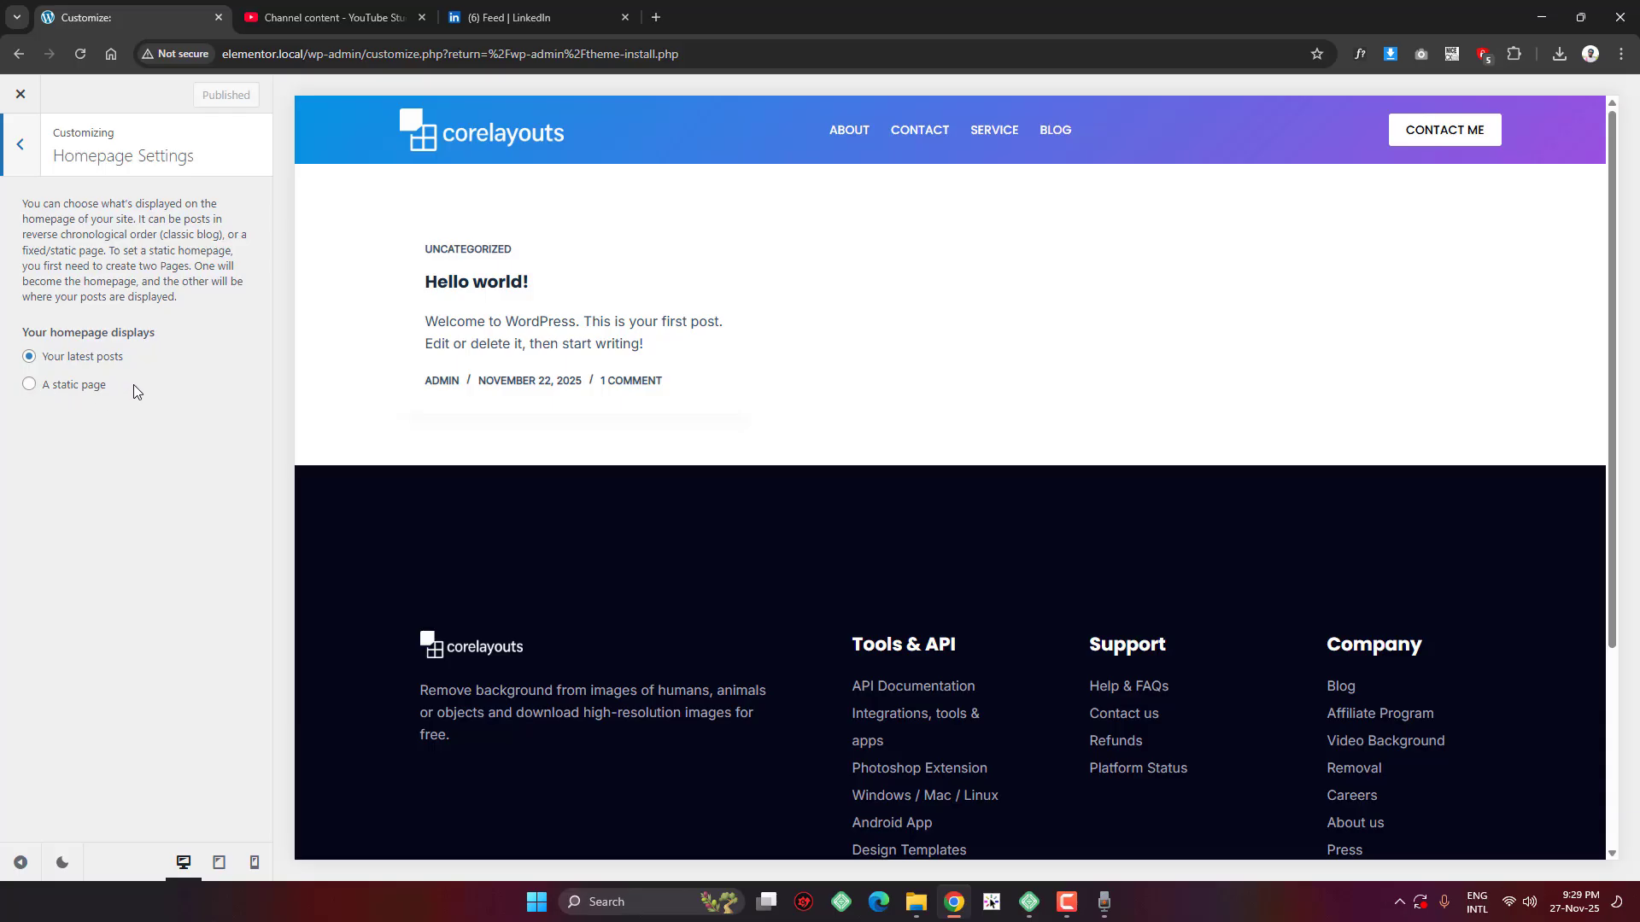
left_click_drag(142, 384, 41, 391)
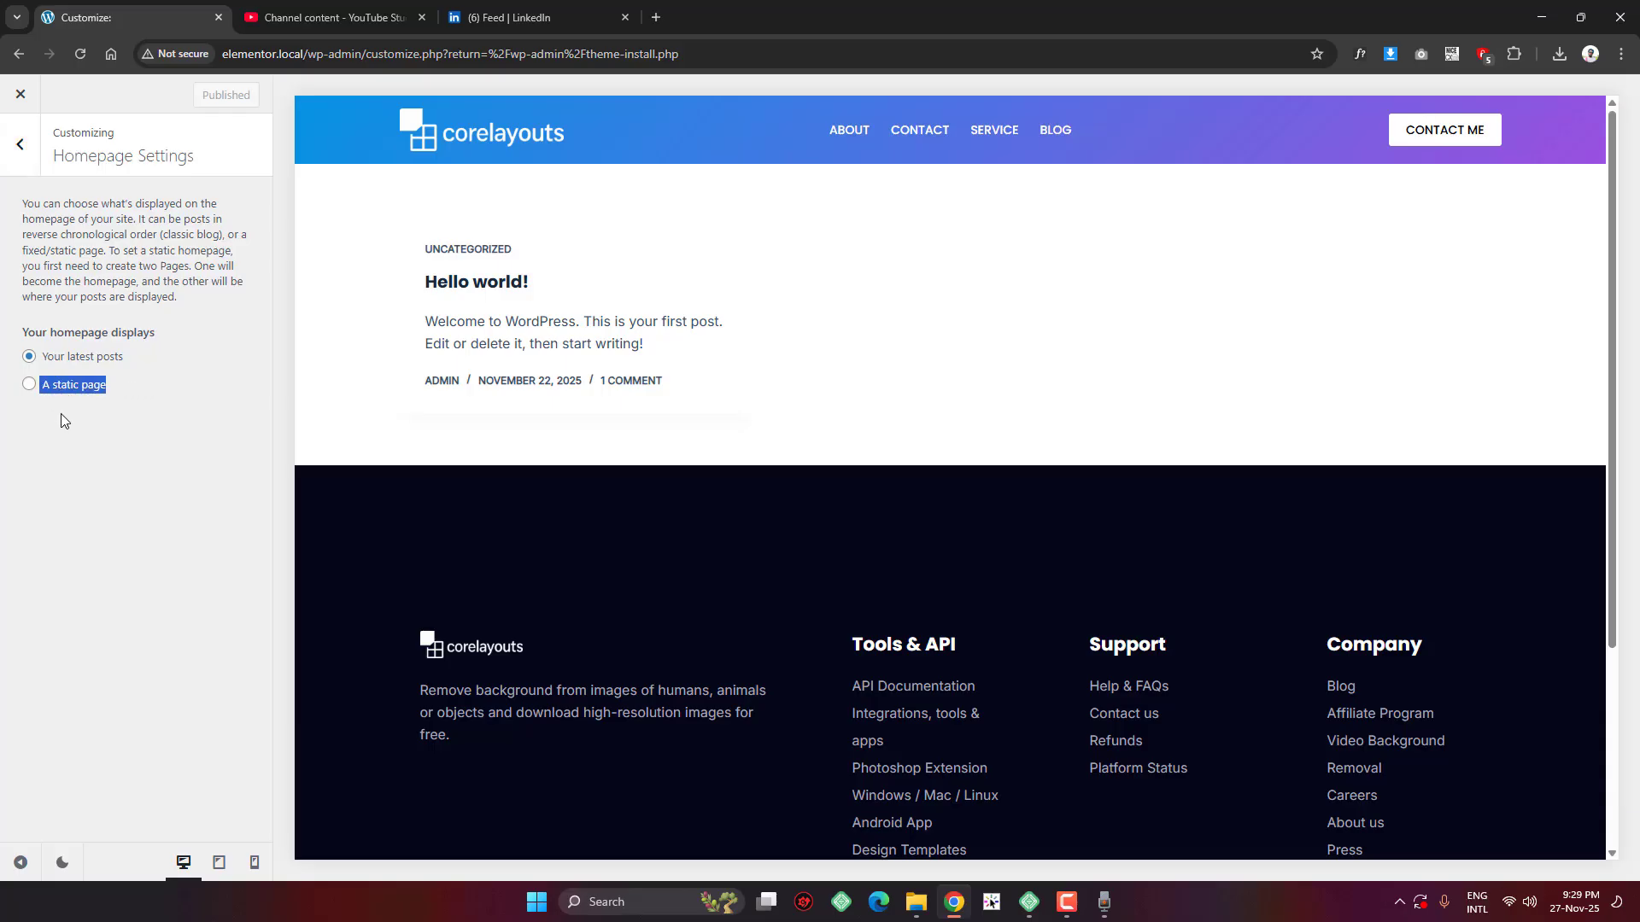
left_click(29, 385)
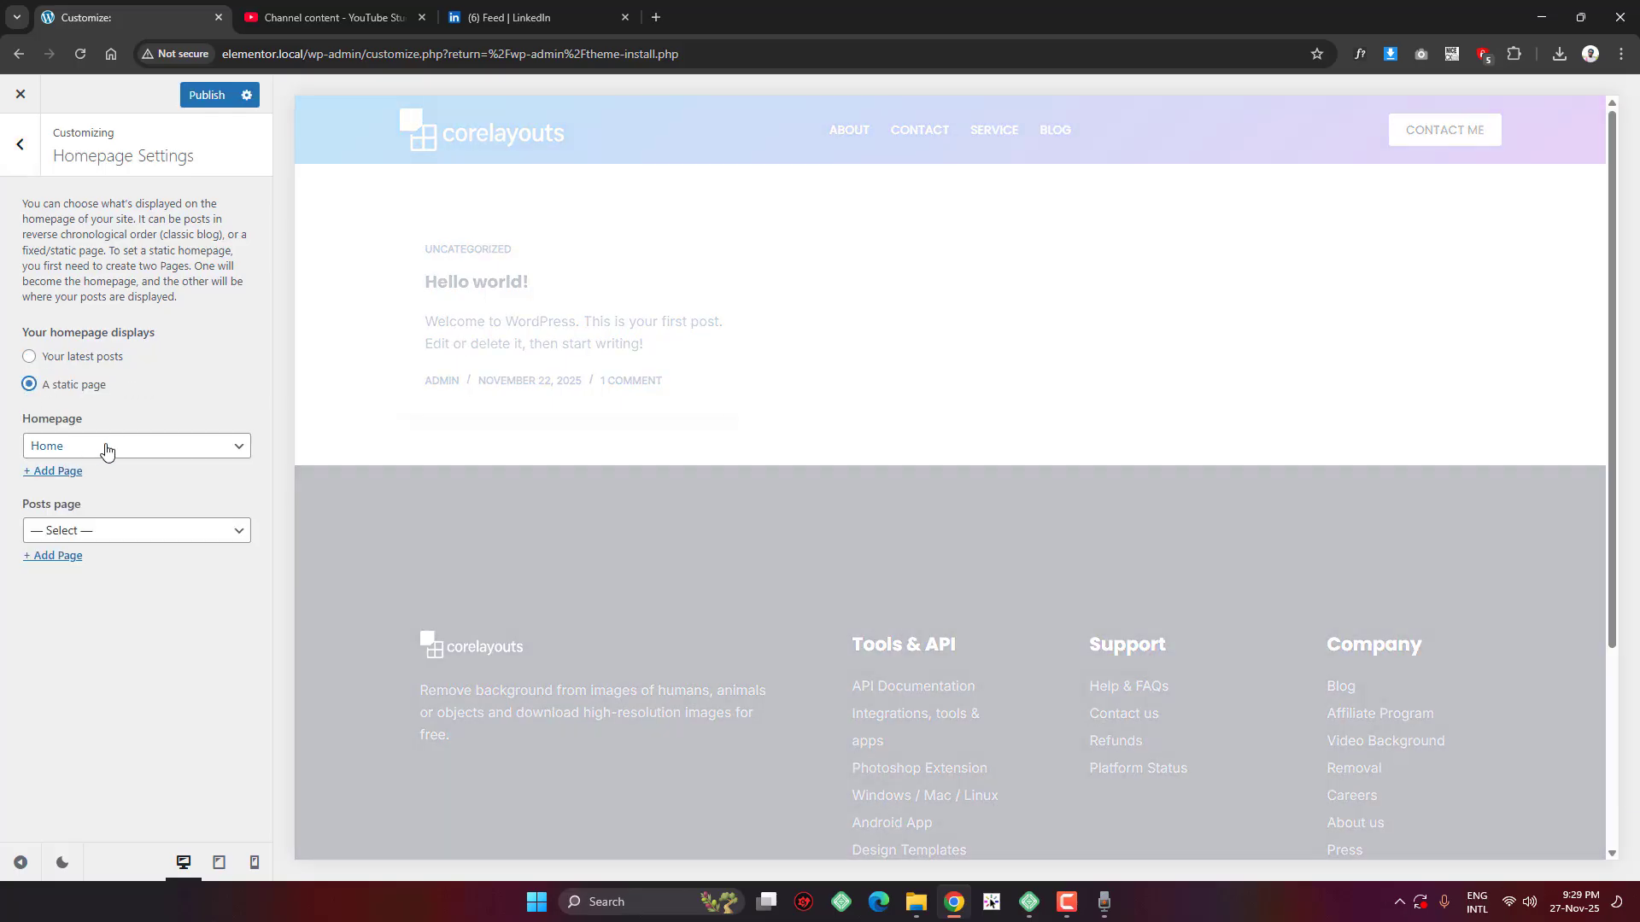
left_click(107, 450)
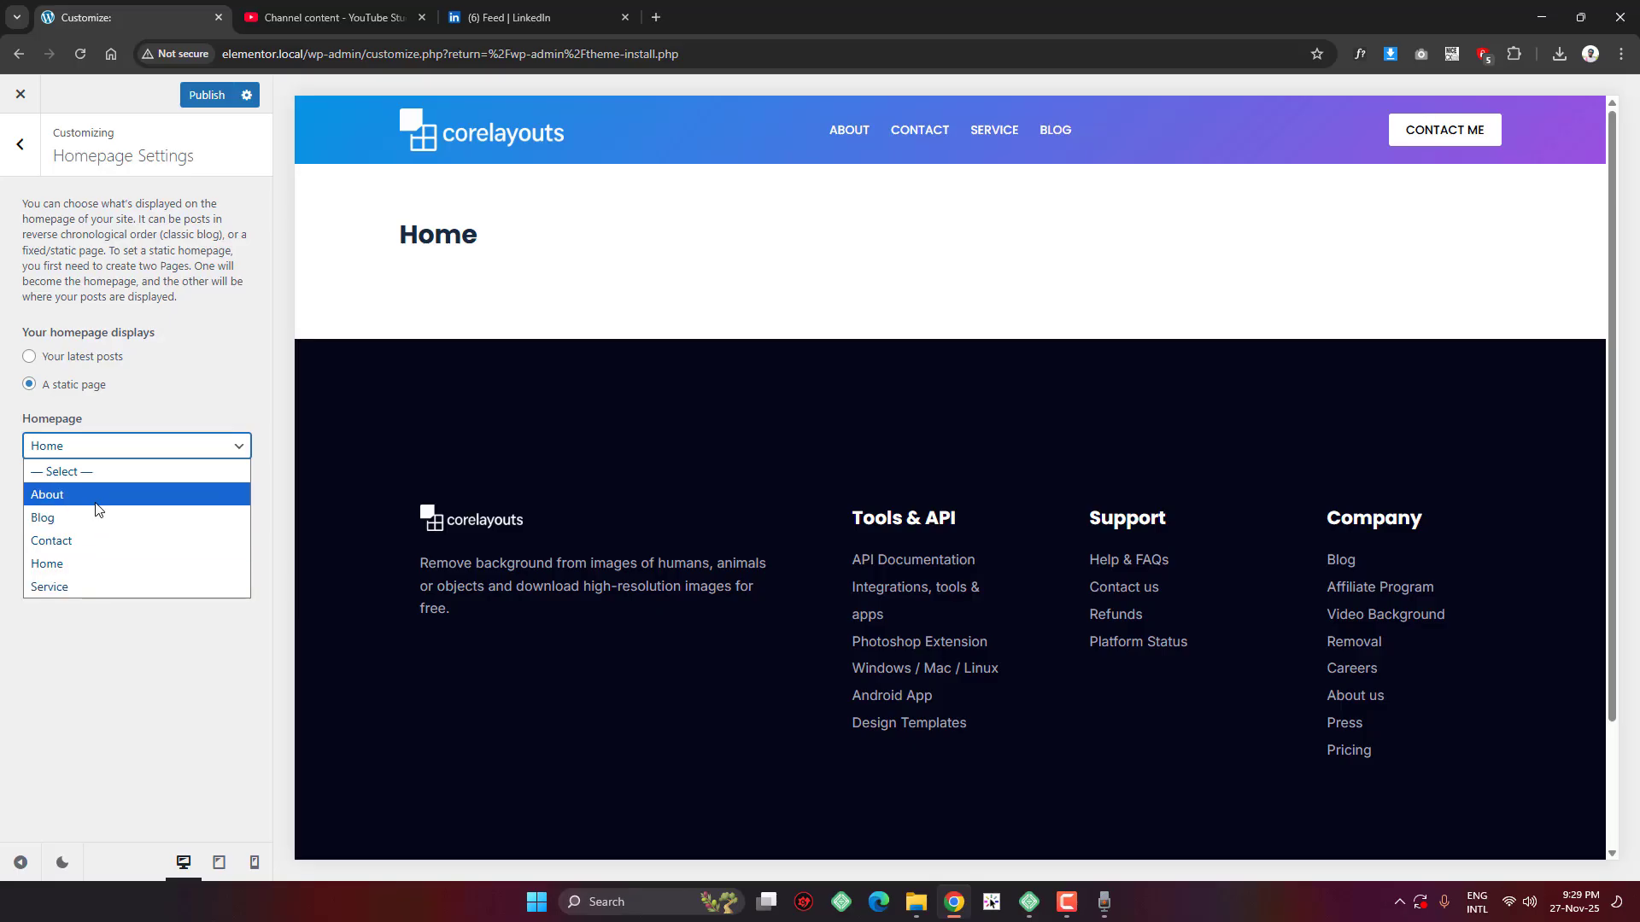
left_click(82, 574)
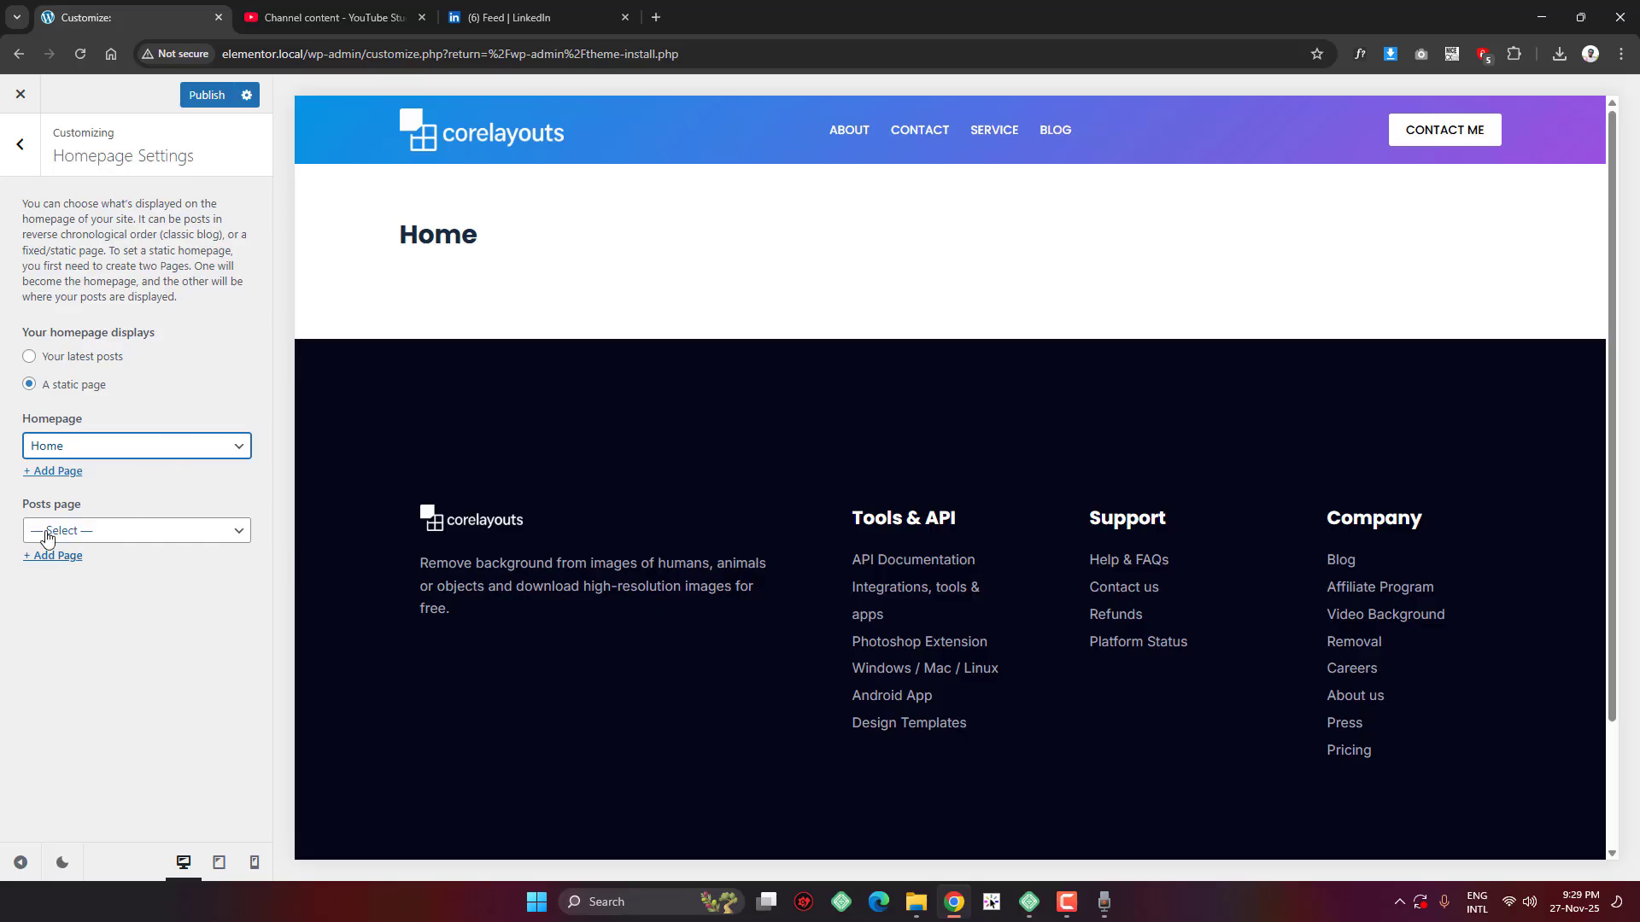
Assign Blog as the posts page, publish the homepage settings and return to the main Customizer list
left_click_drag(19, 510, 99, 513)
left_click(83, 534)
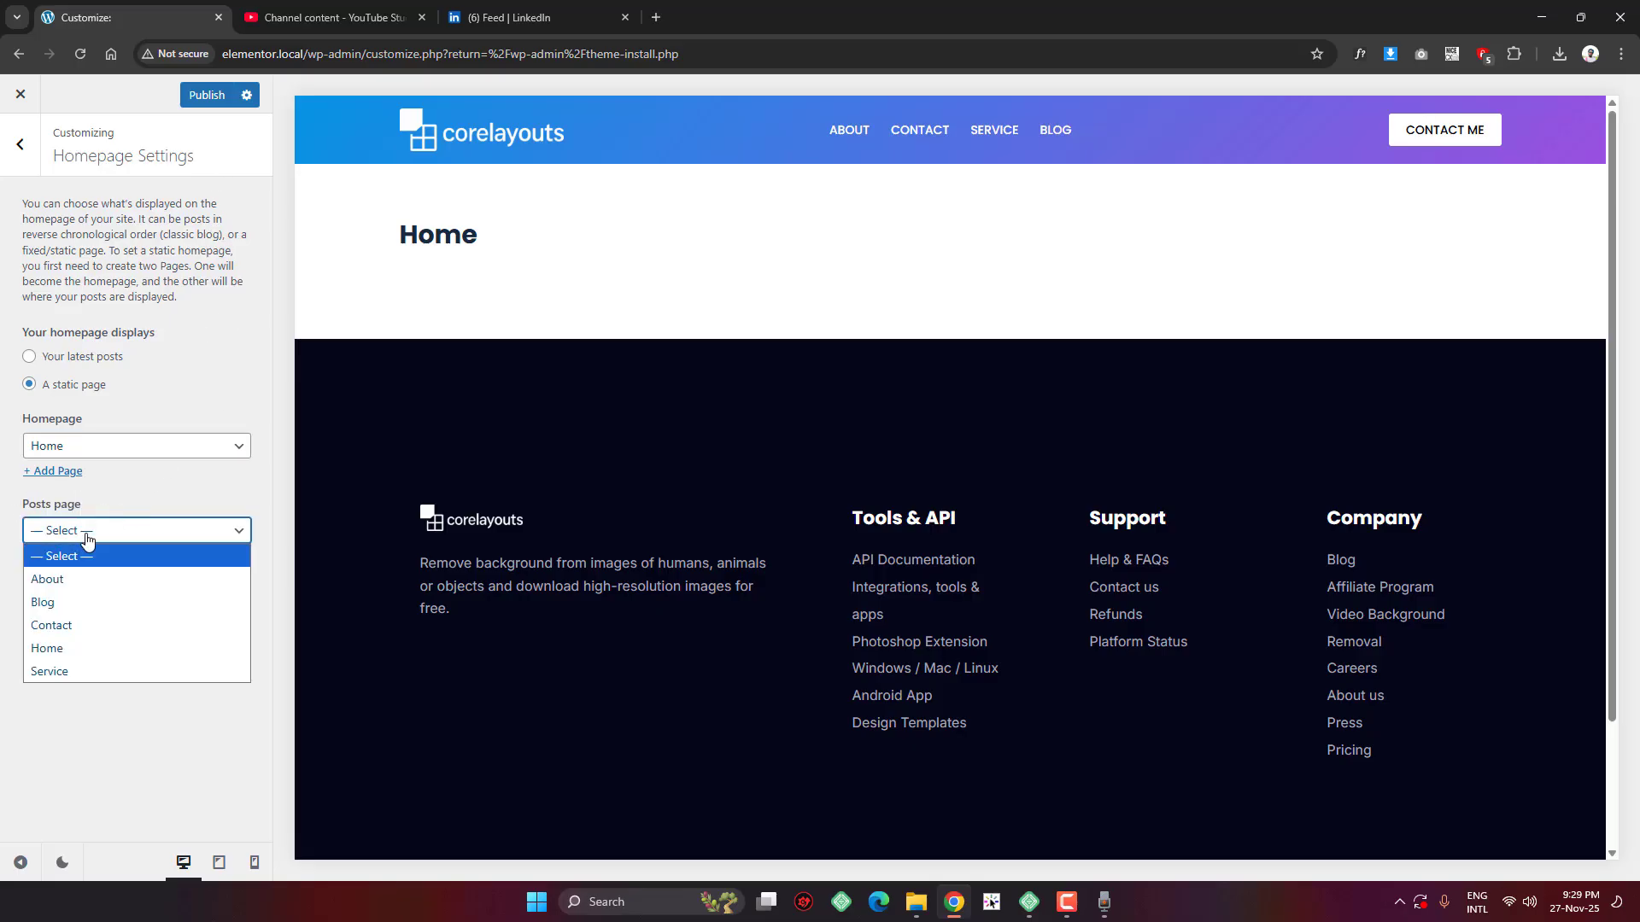
left_click(100, 601)
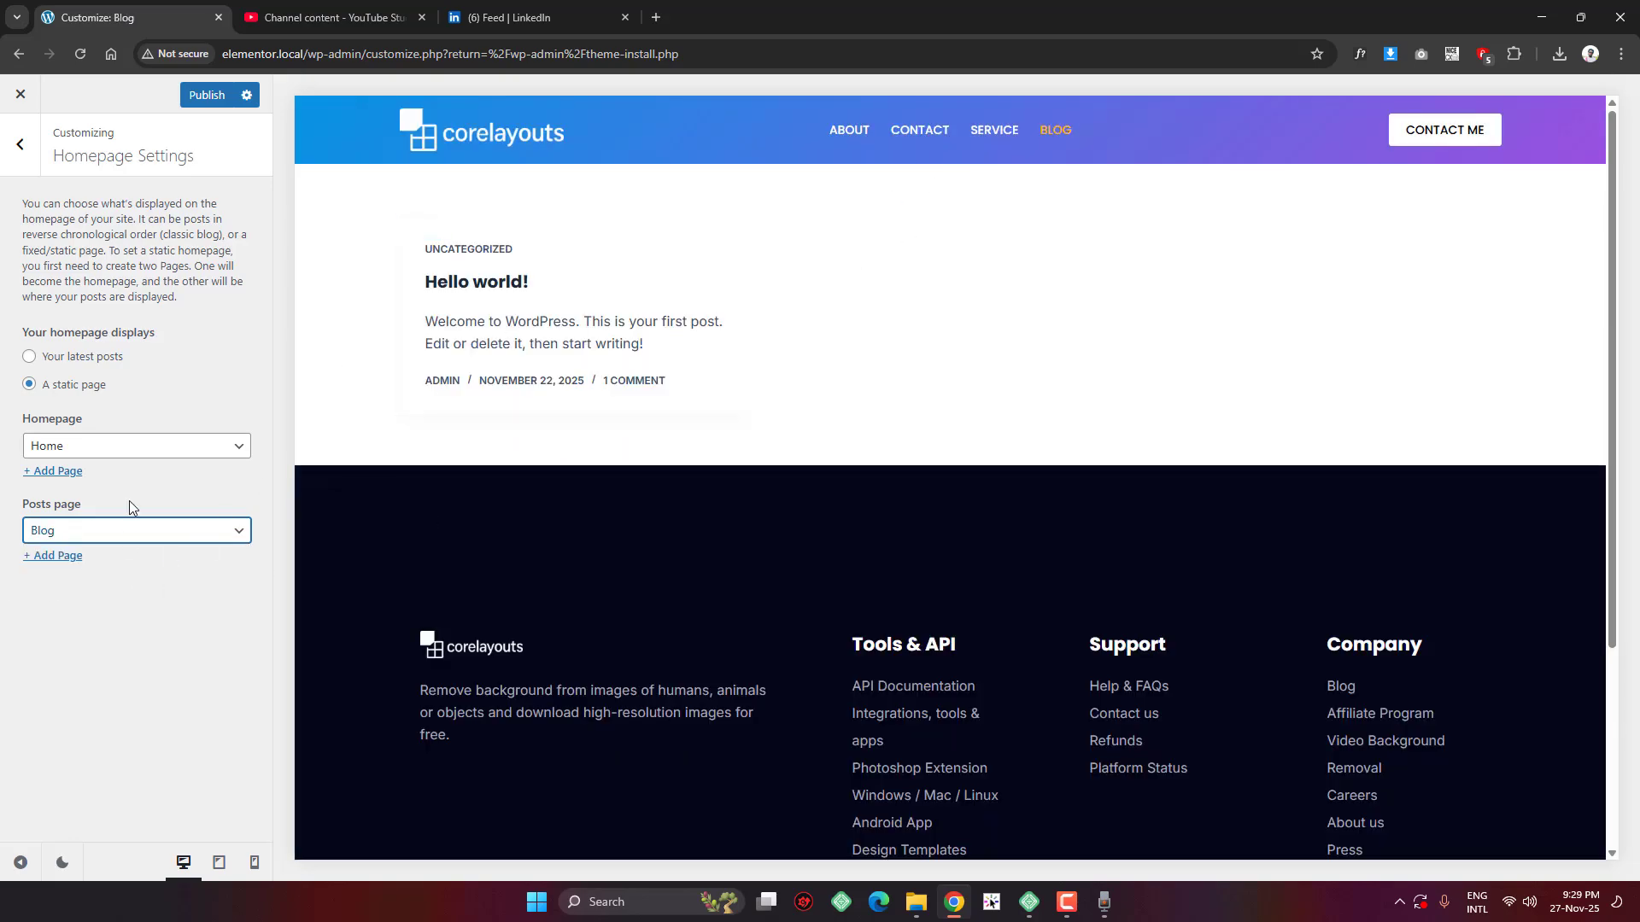
left_click(216, 96)
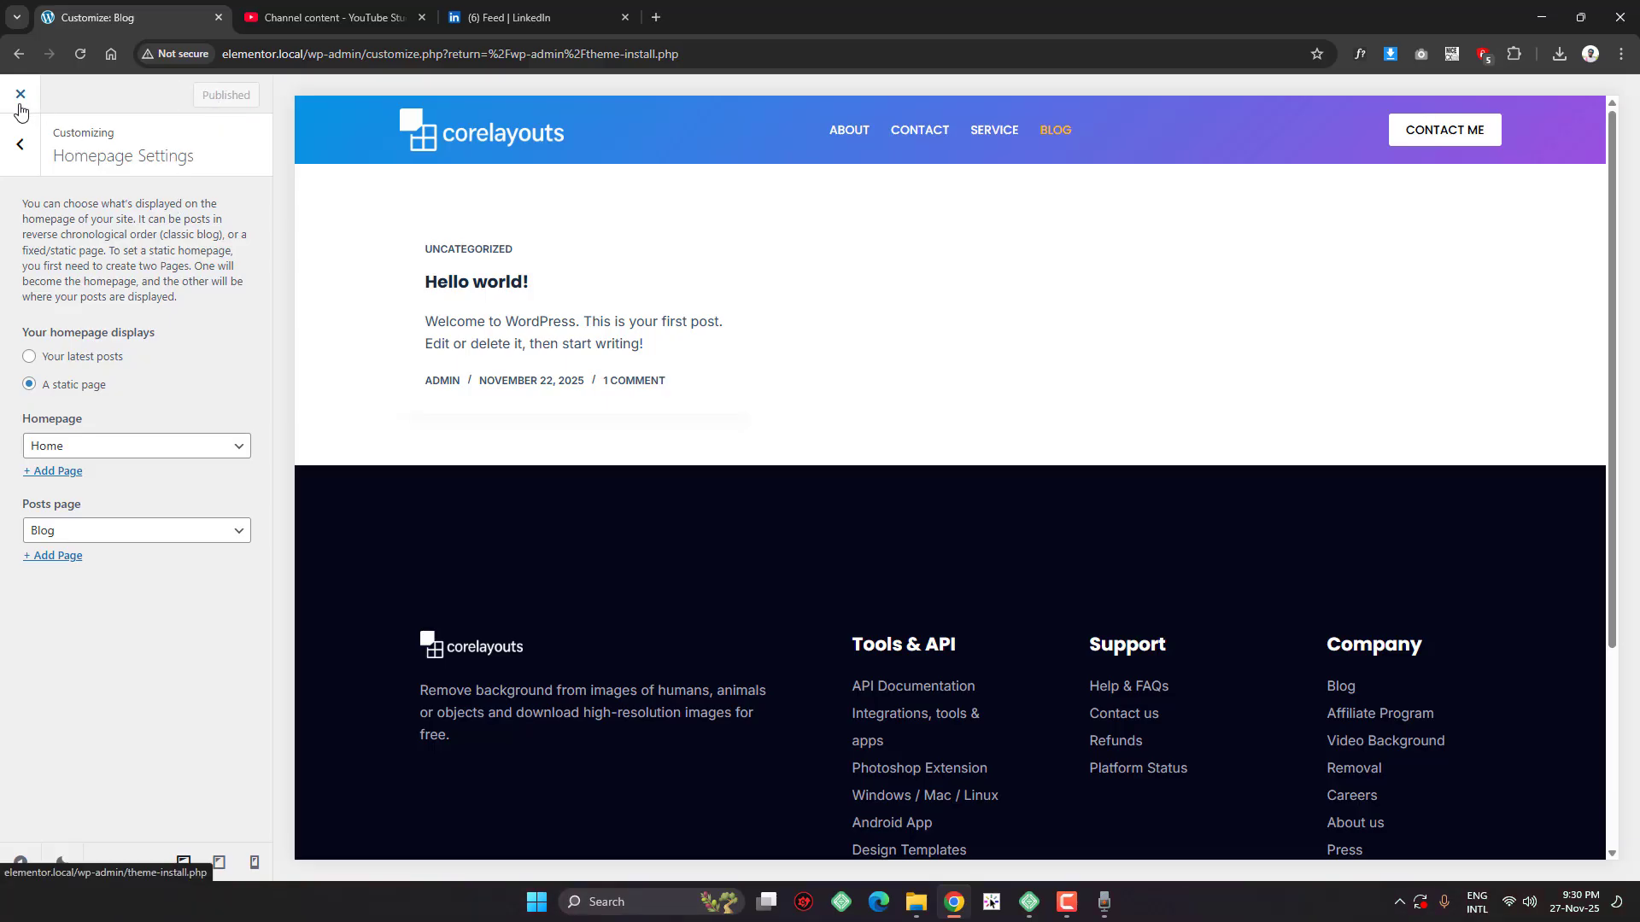
left_click(20, 144)
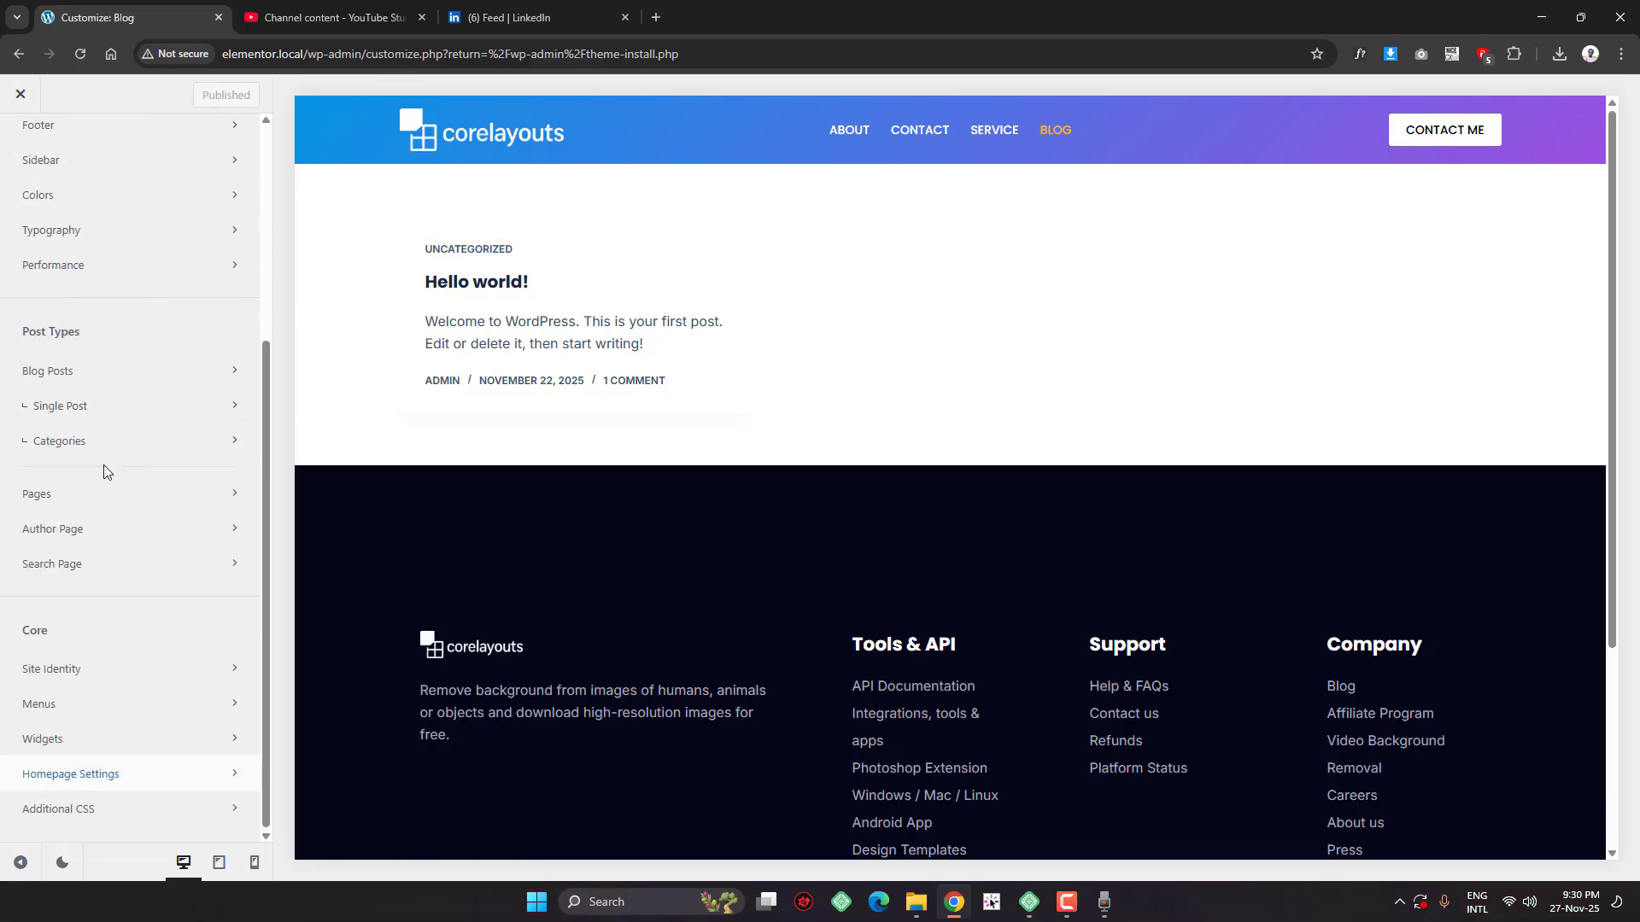
left_click(100, 675)
left_click(20, 144)
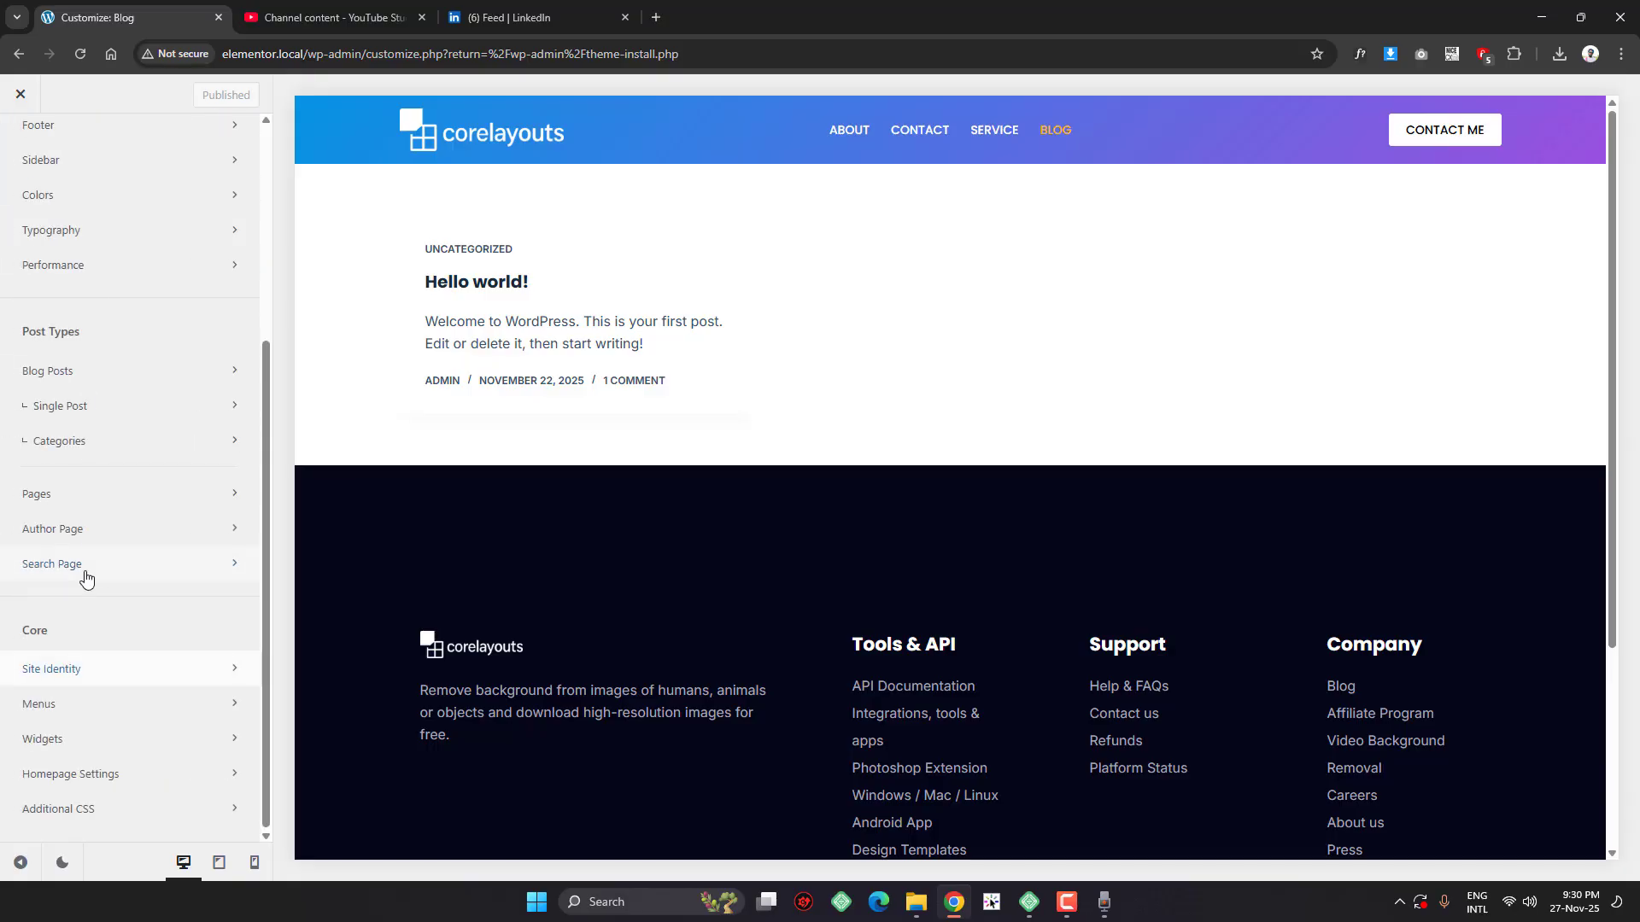
In the Pages settings, preview the Home page and turn off the page title
left_click(99, 490)
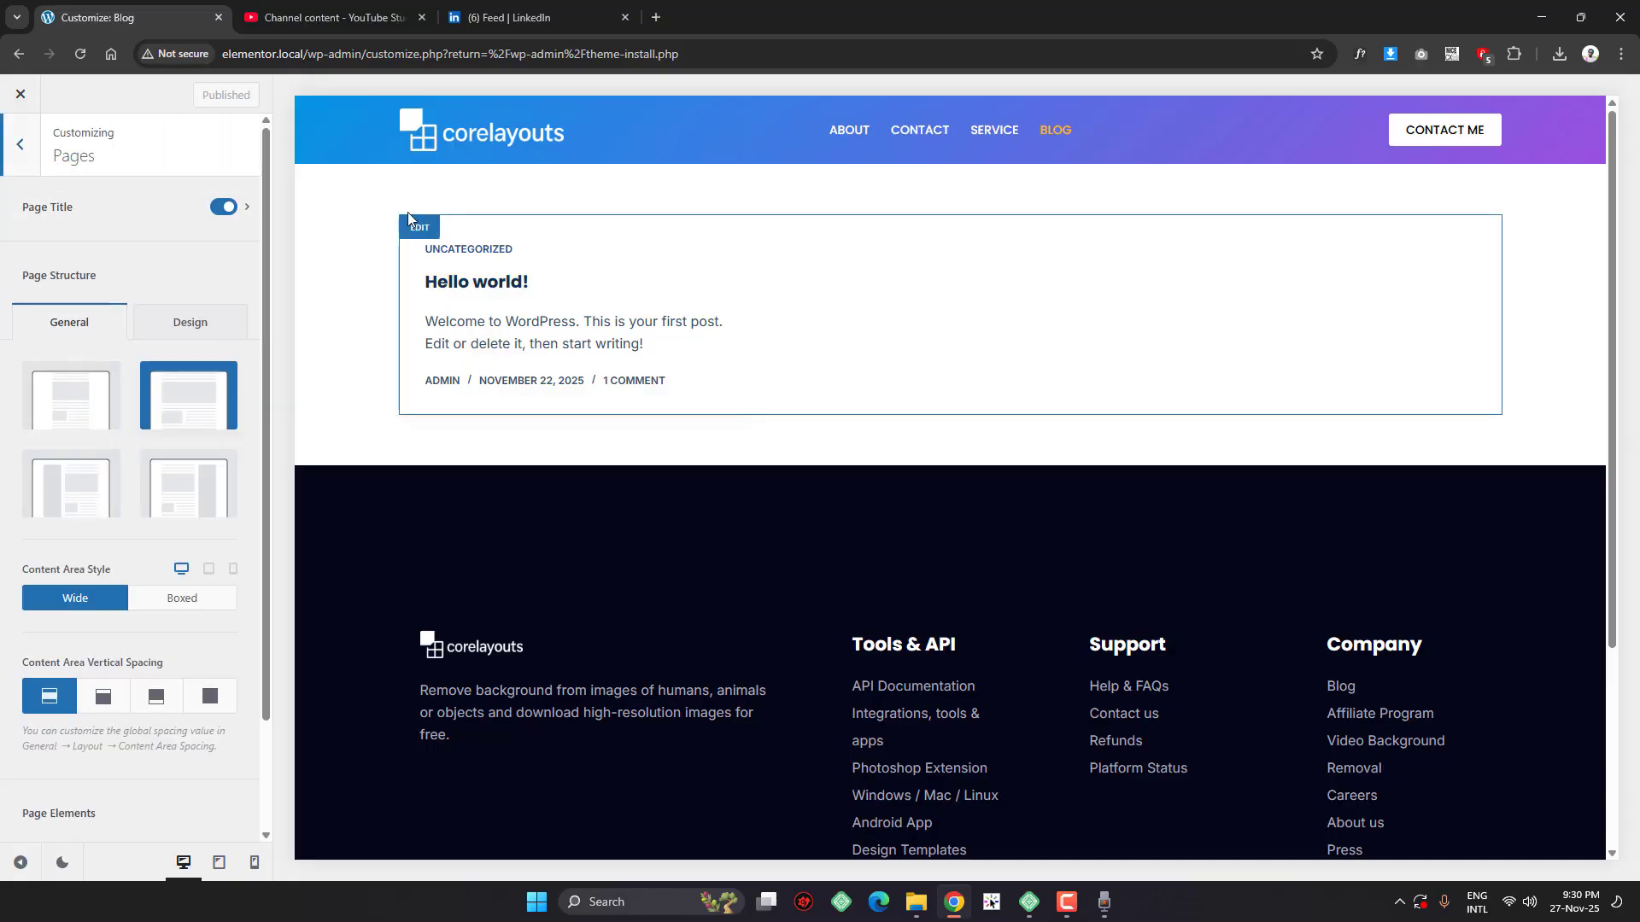
left_click(502, 135)
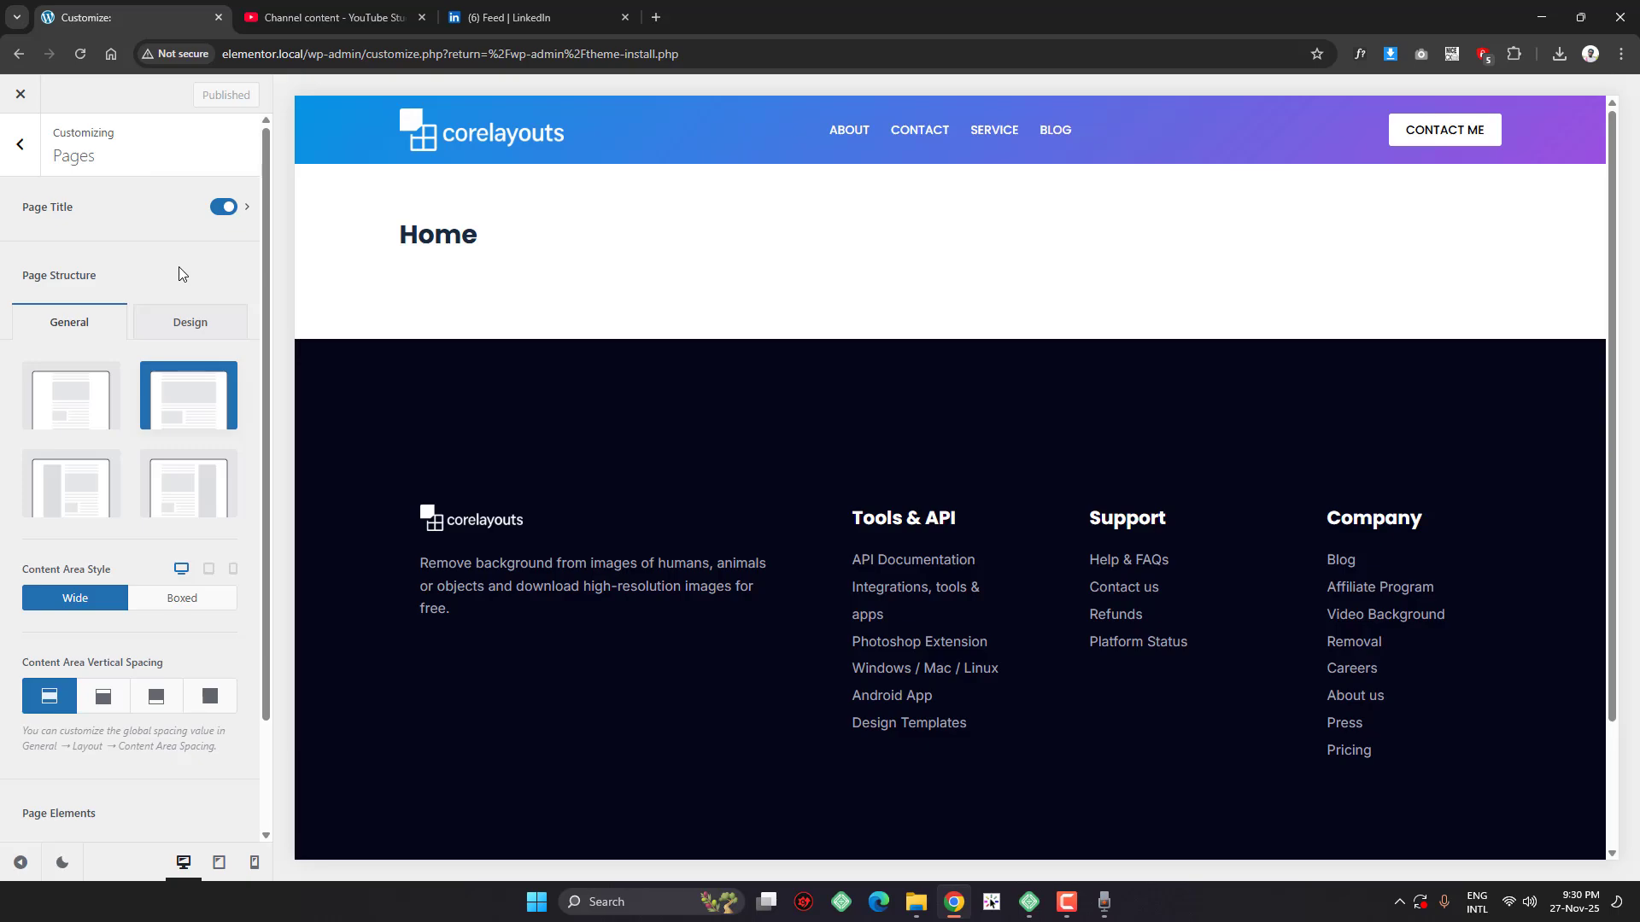
left_click(218, 209)
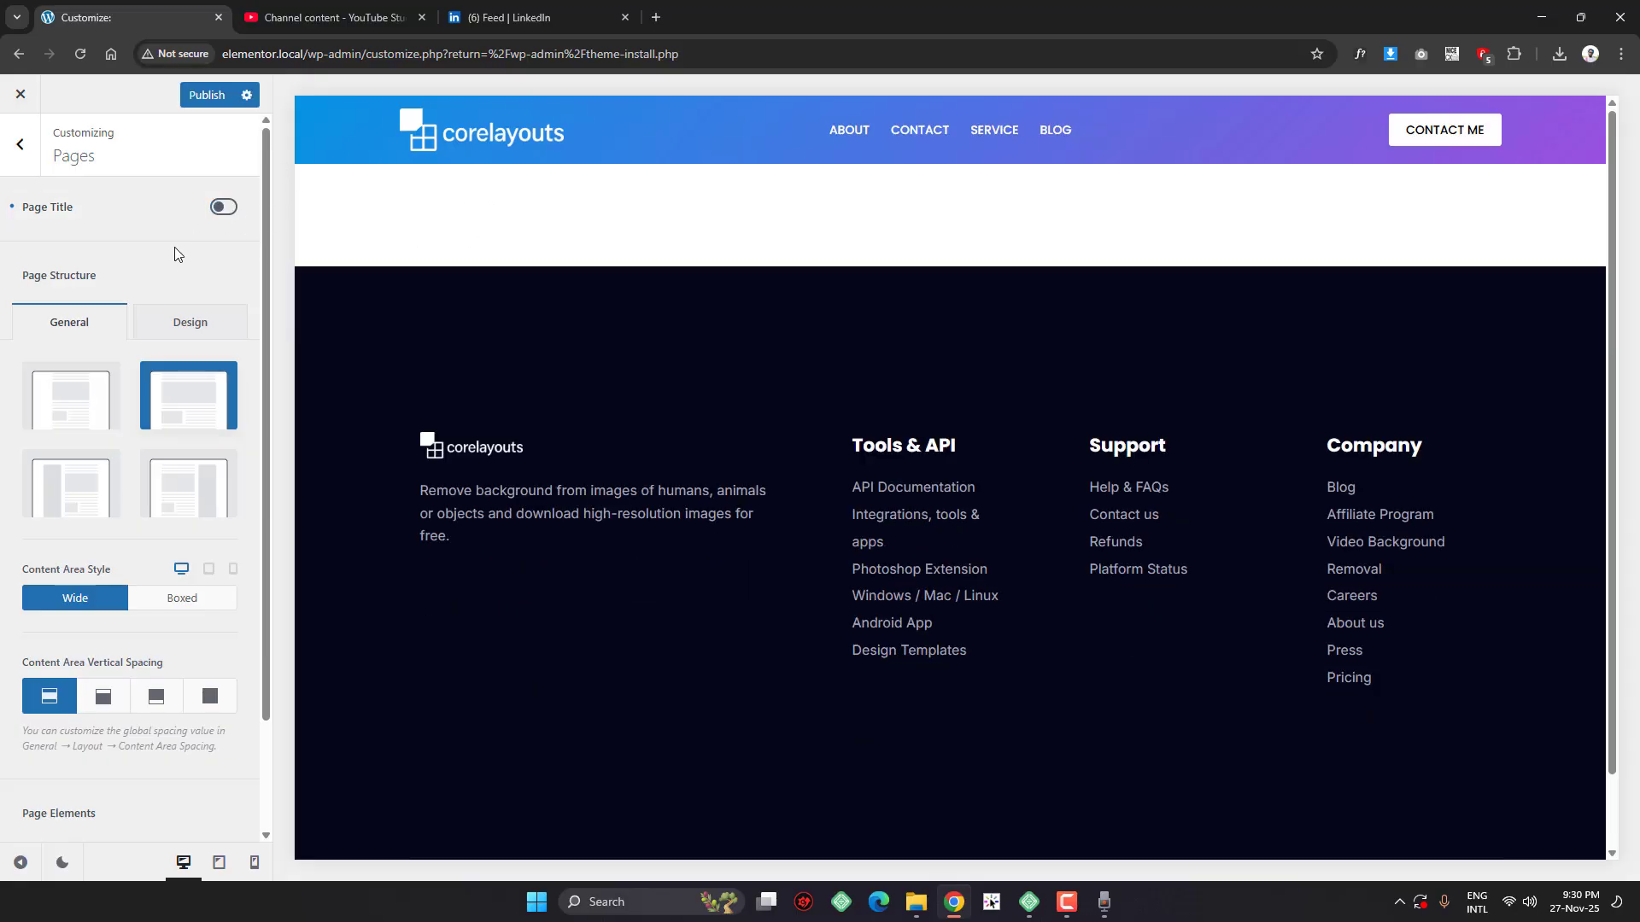
Remove both the top and bottom content area vertical spacing for pages
scroll(174, 252, "down", 1)
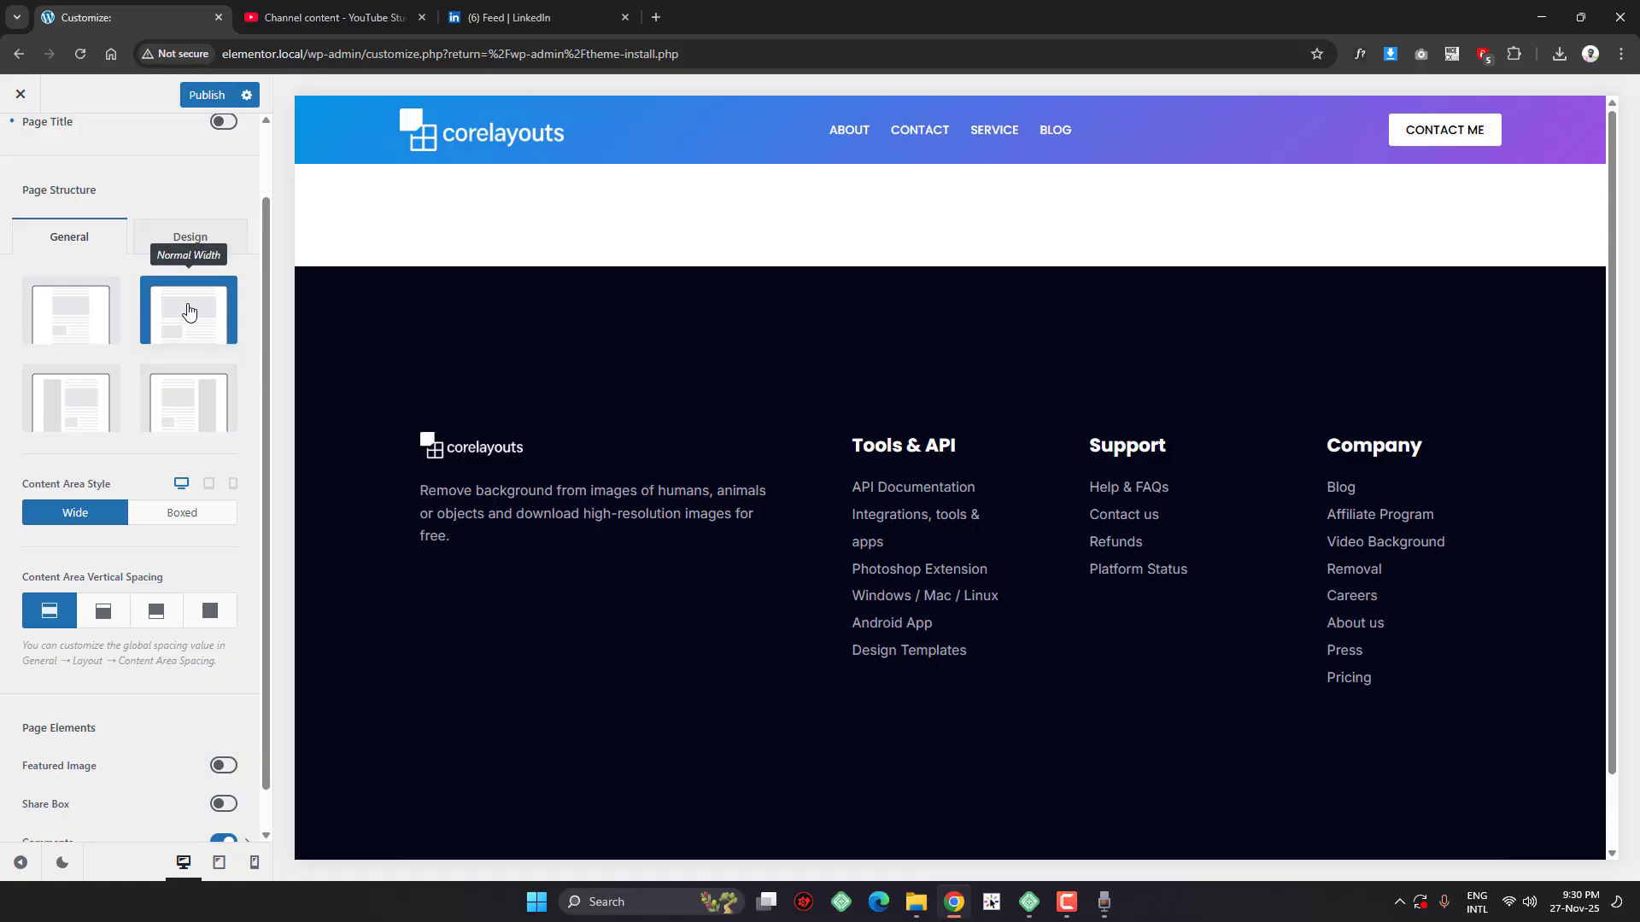
scroll(0, 521, "down", 1)
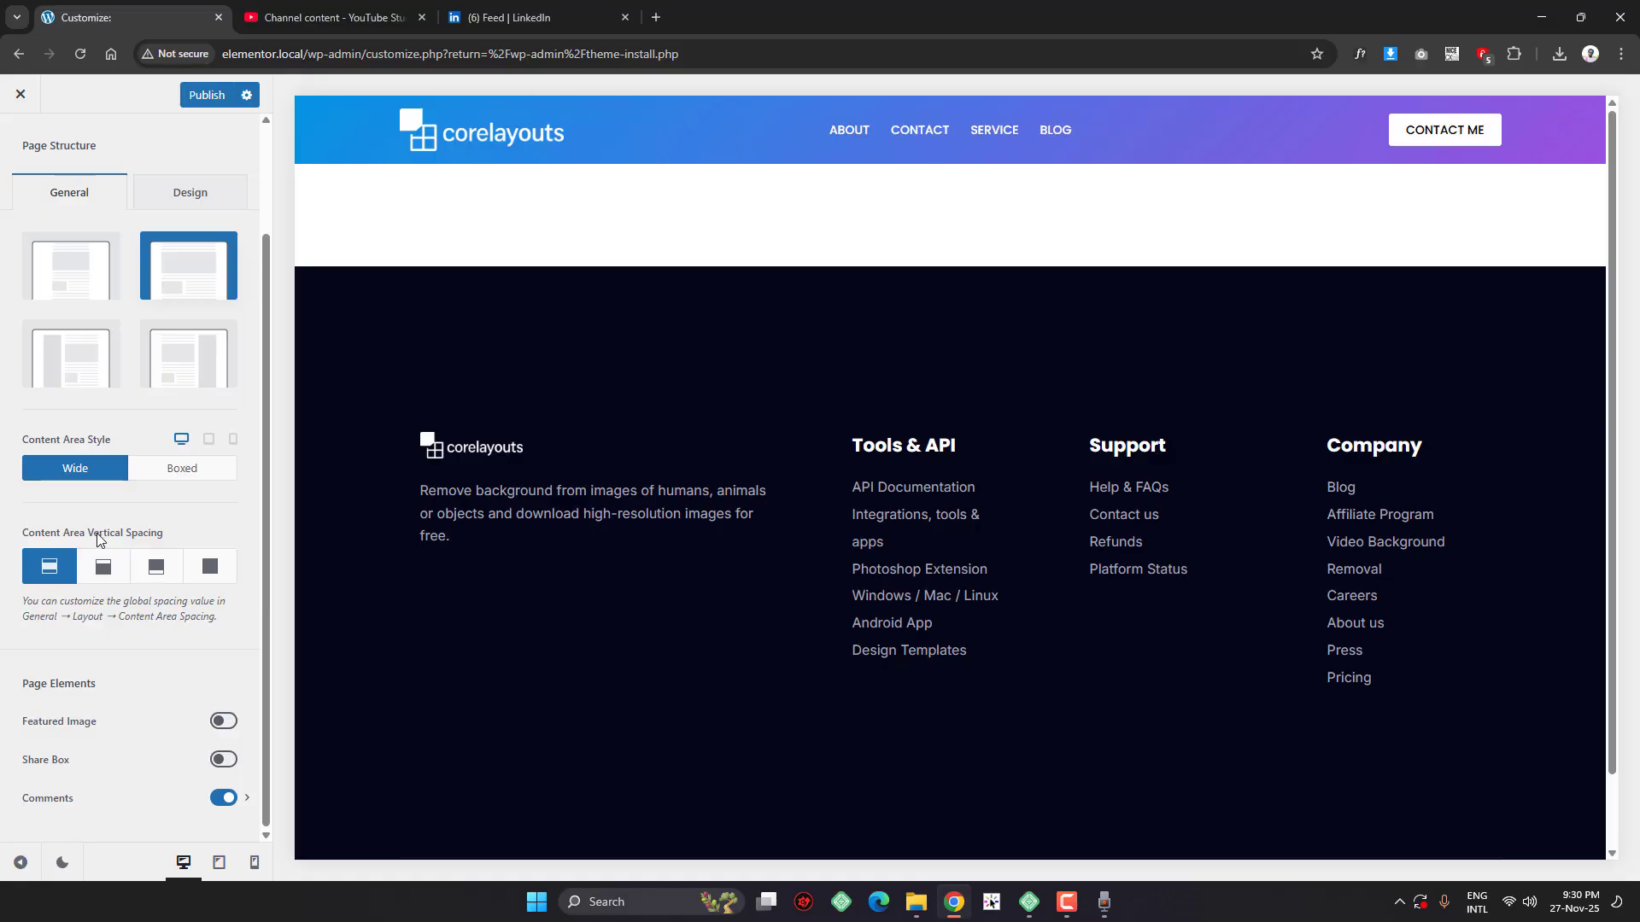
left_click_drag(166, 535, 99, 537)
left_click(27, 547)
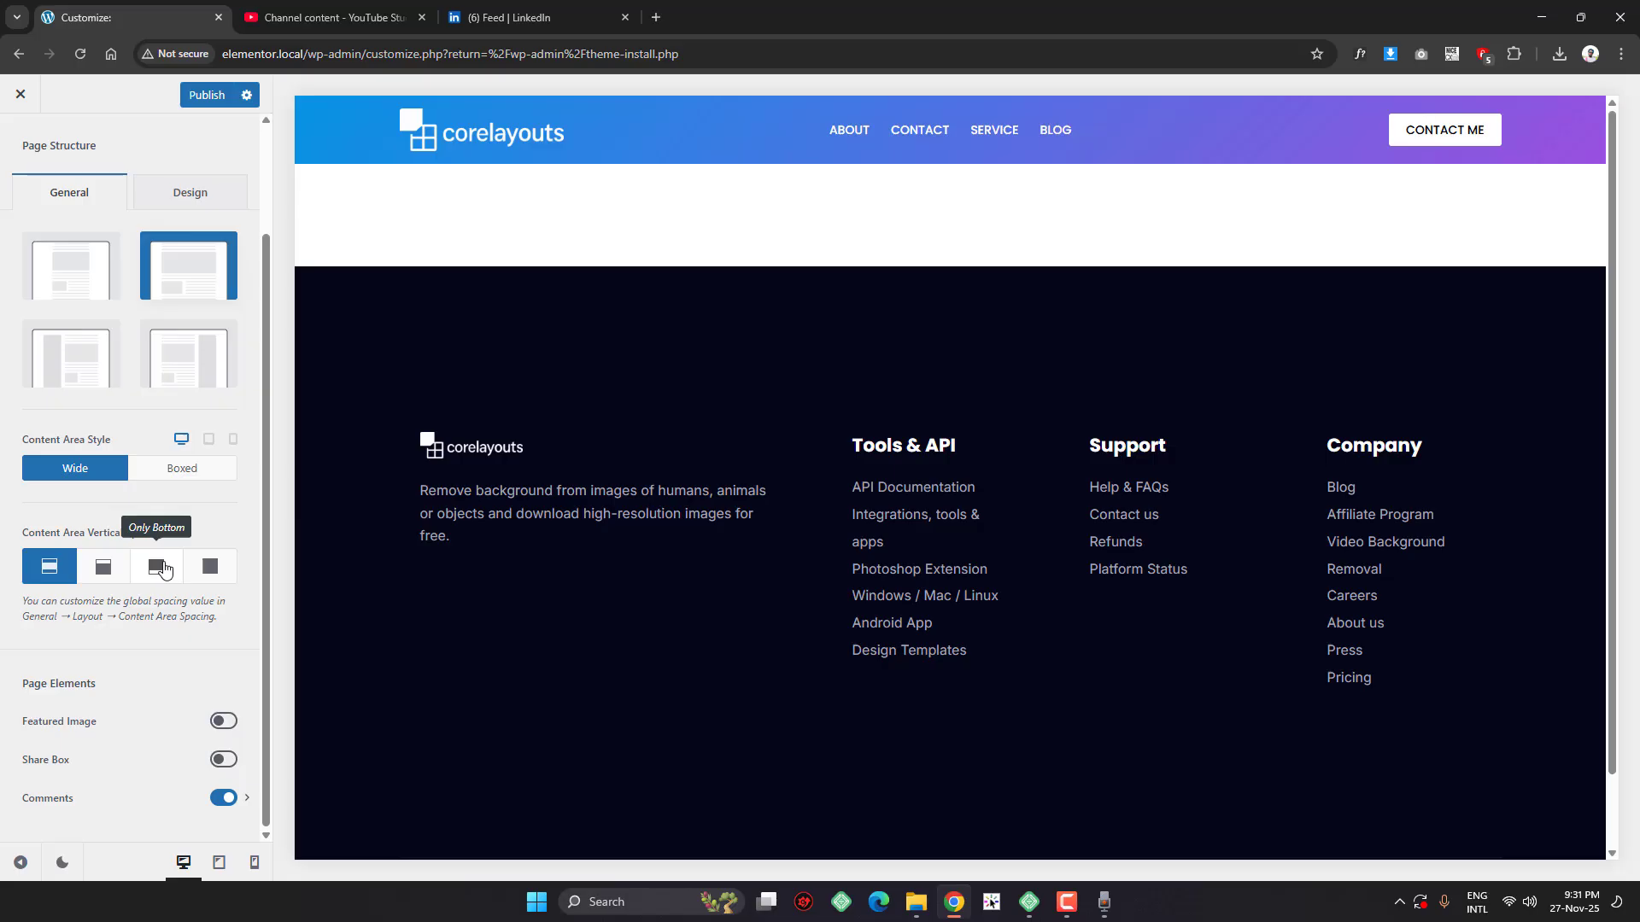
left_click(220, 574)
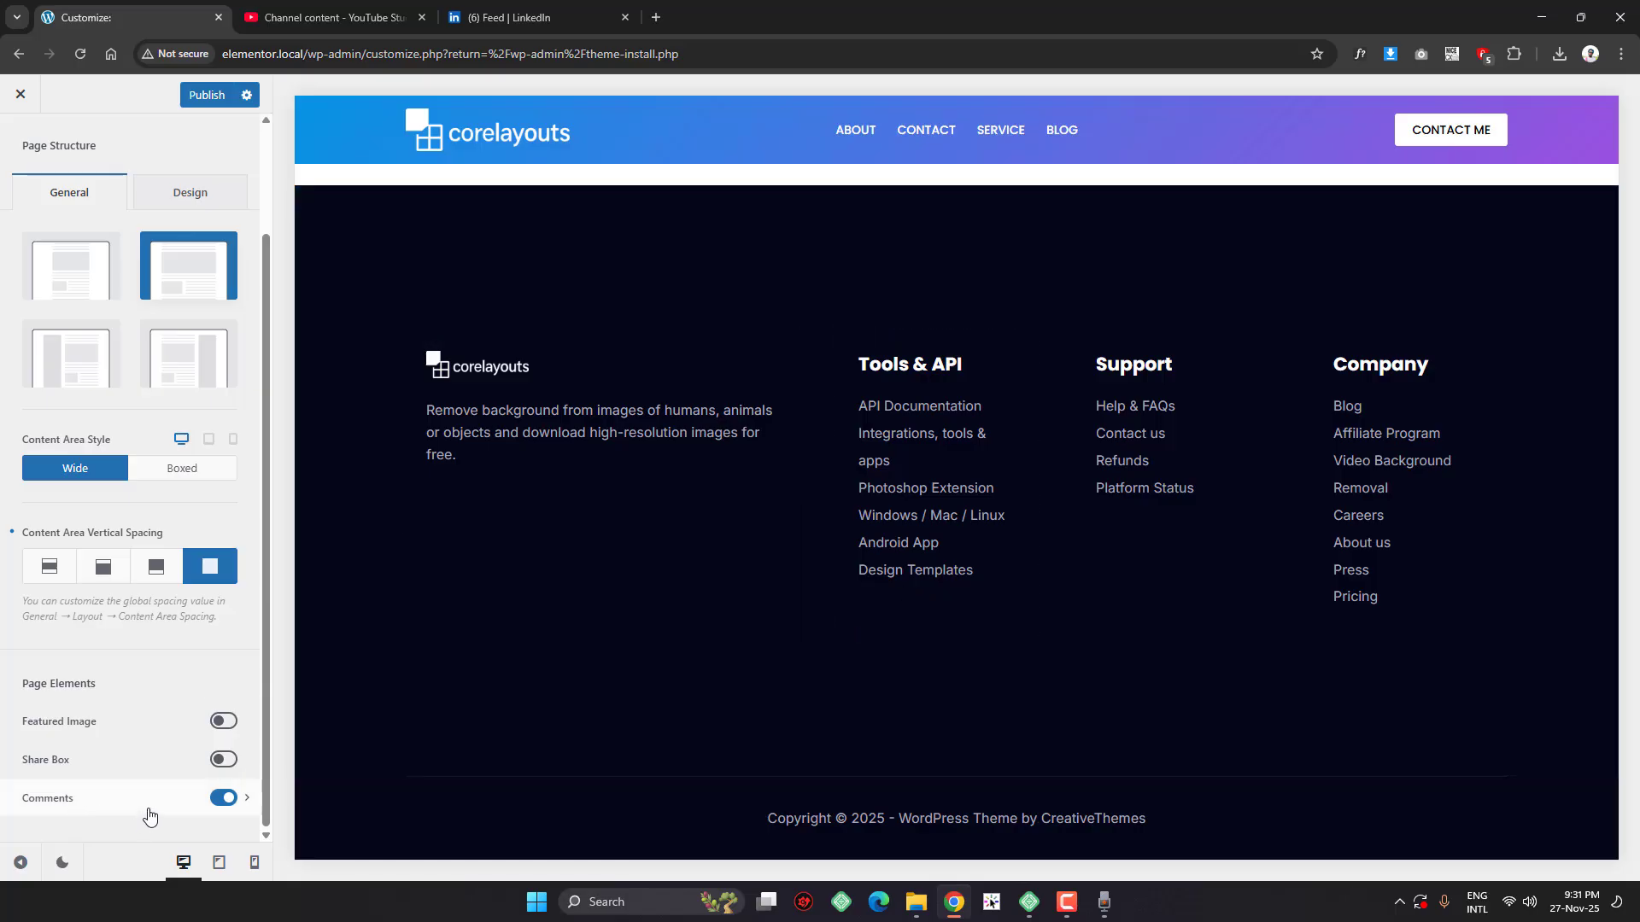
Disable comments in the page elements and publish the Pages settings
left_click(224, 800)
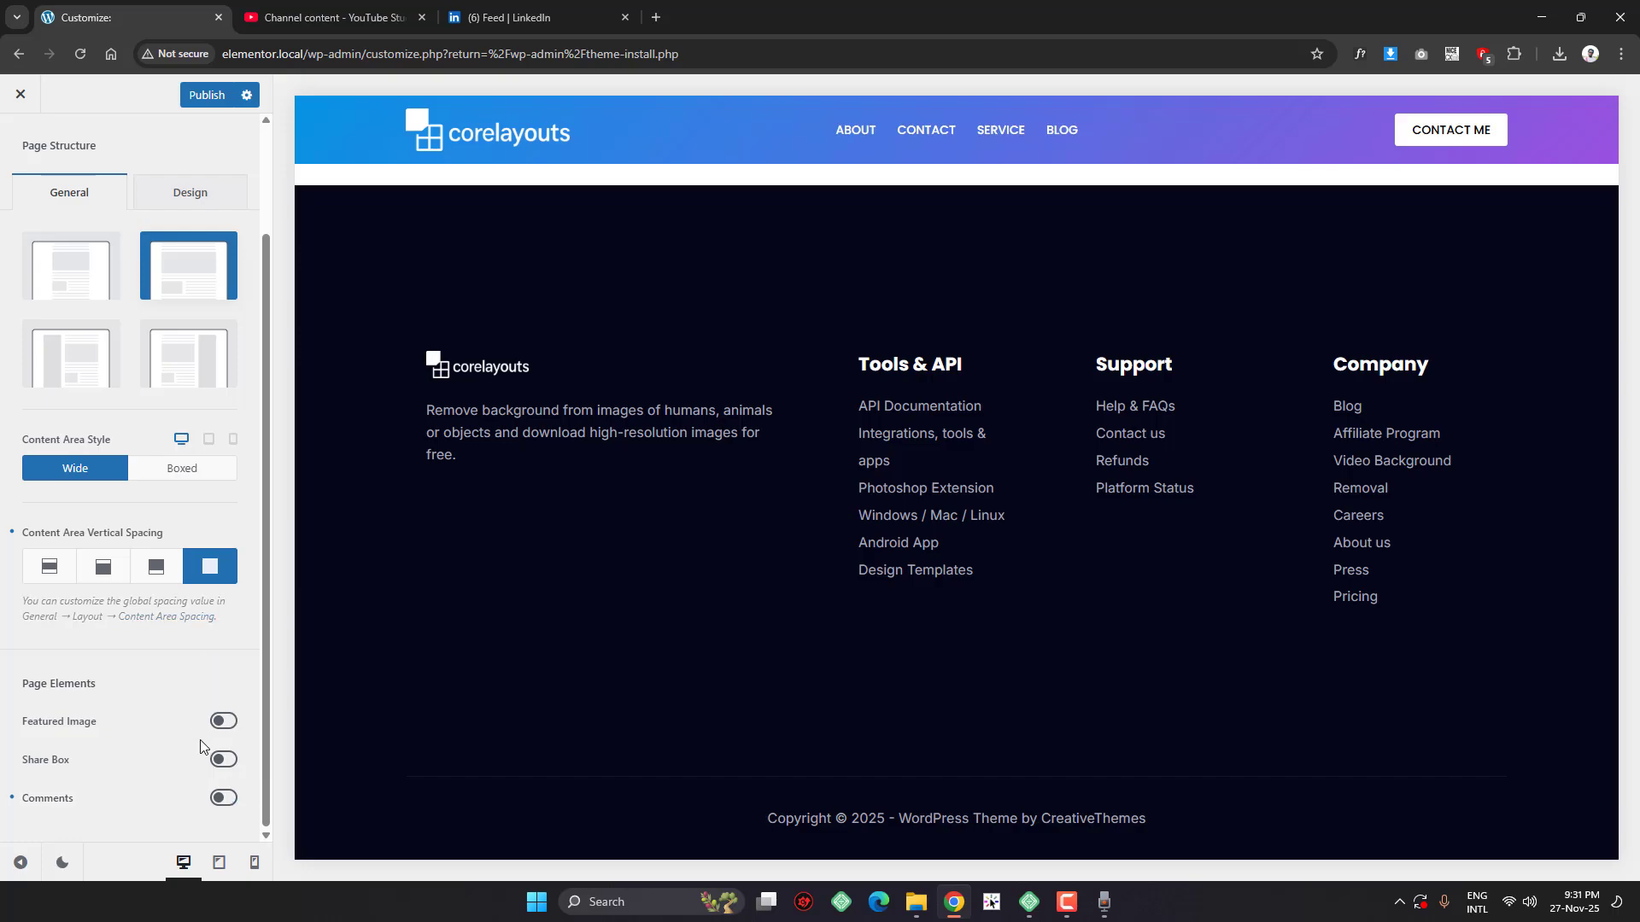
scroll(200, 740, "up", 3)
left_click(208, 97)
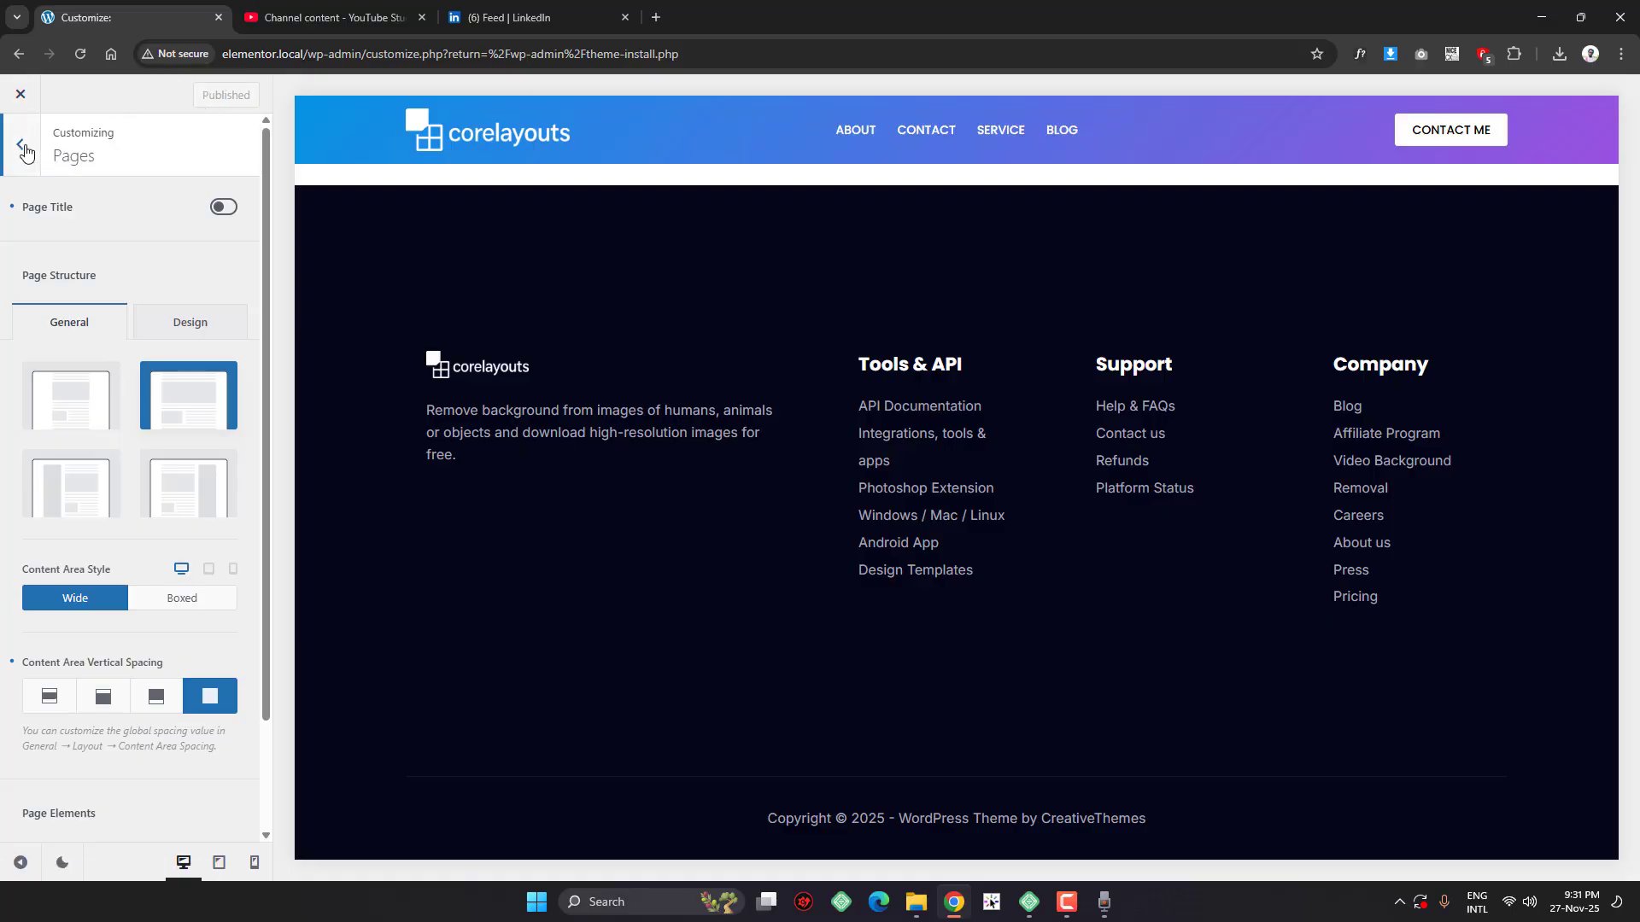
Close the Customizer and open the live site in a new browser tab
left_click(27, 99)
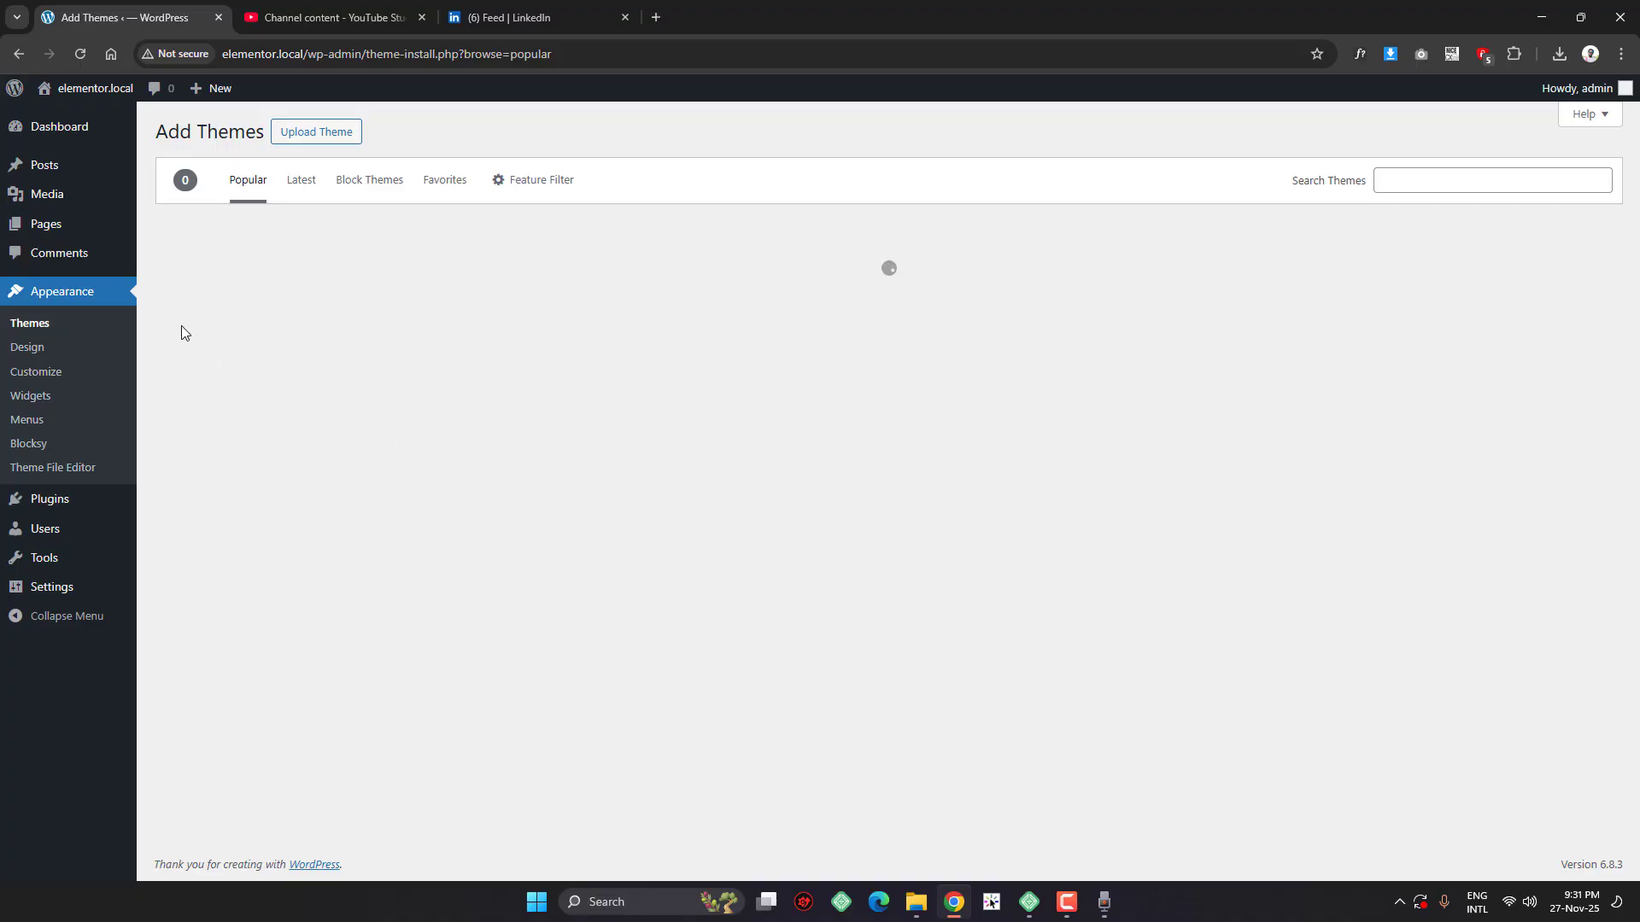
mouse_move(82, 93)
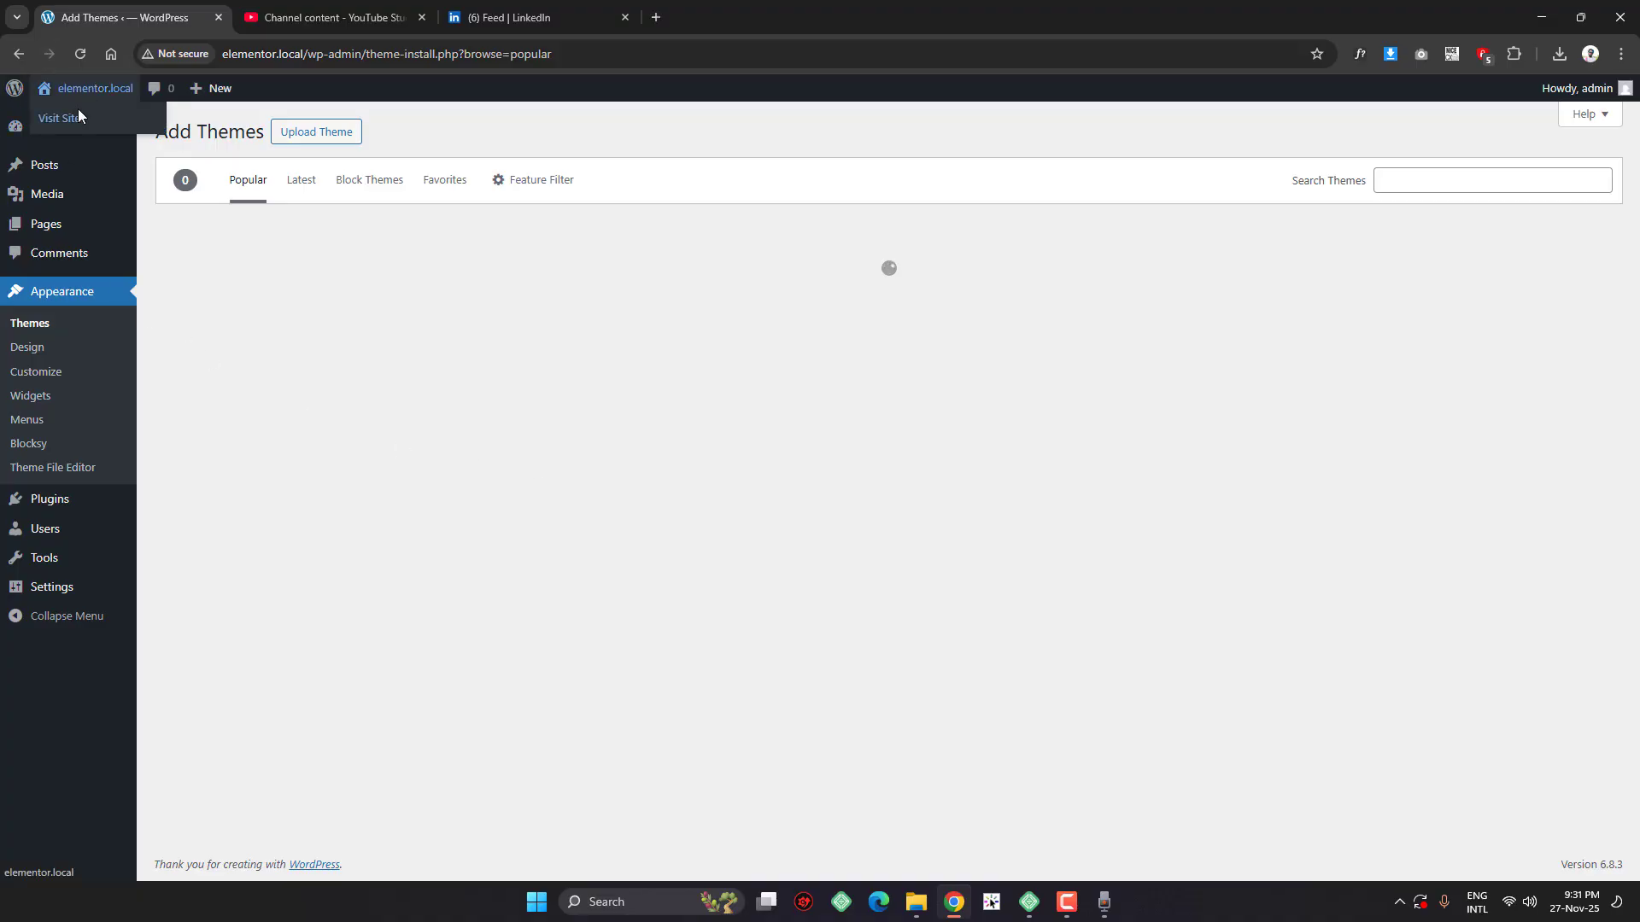
middle_click(49, 120)
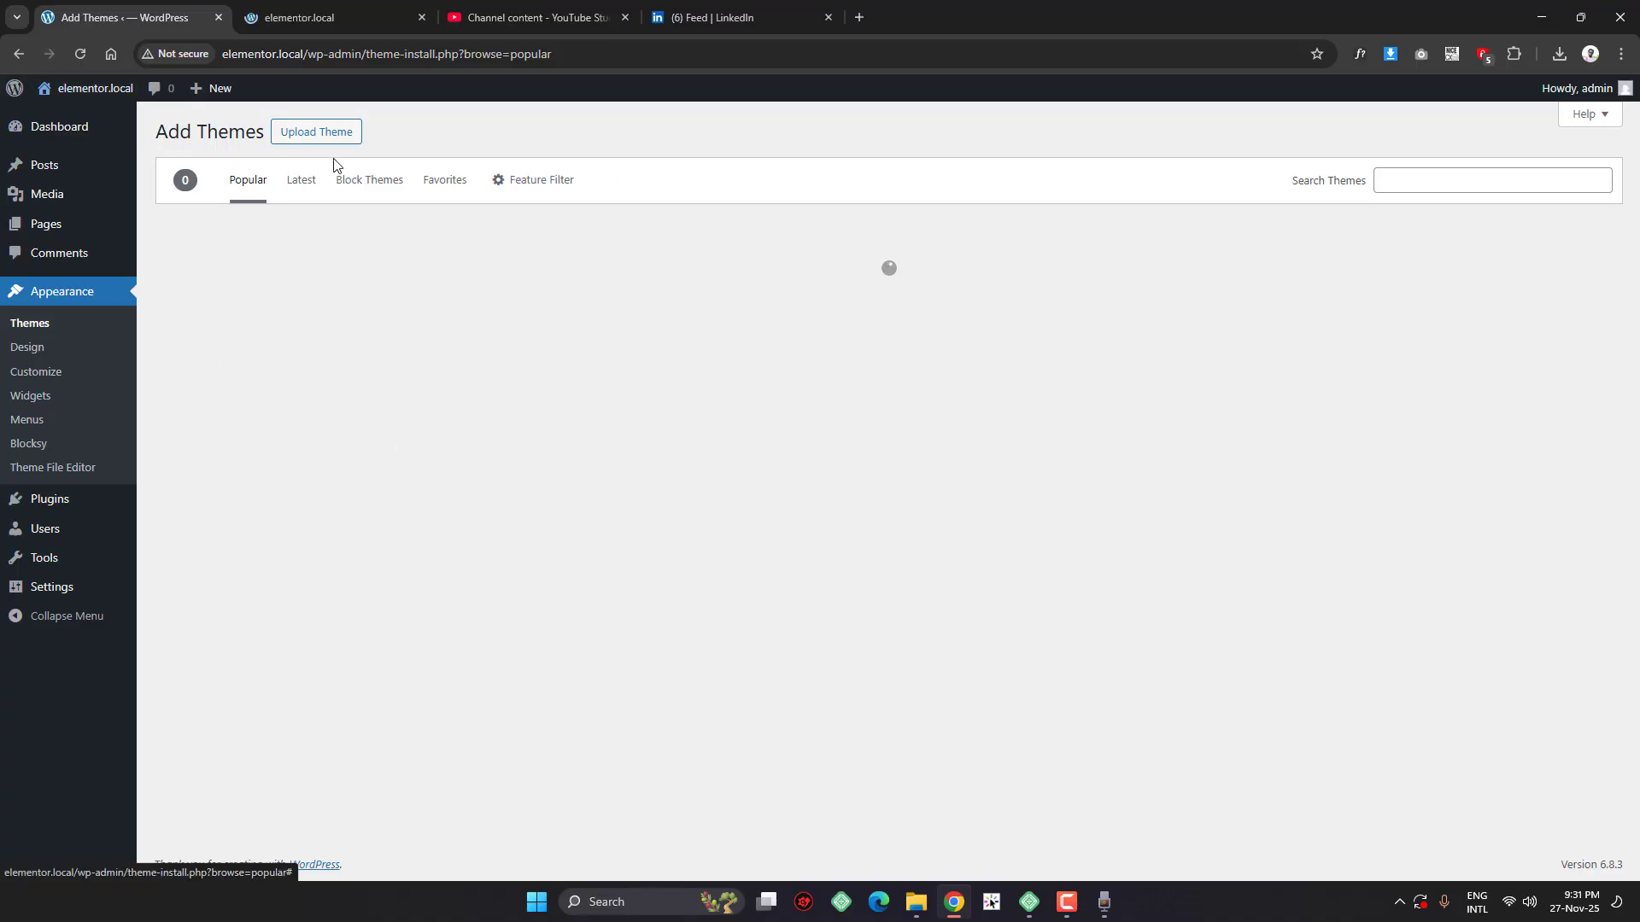
left_click(345, 13)
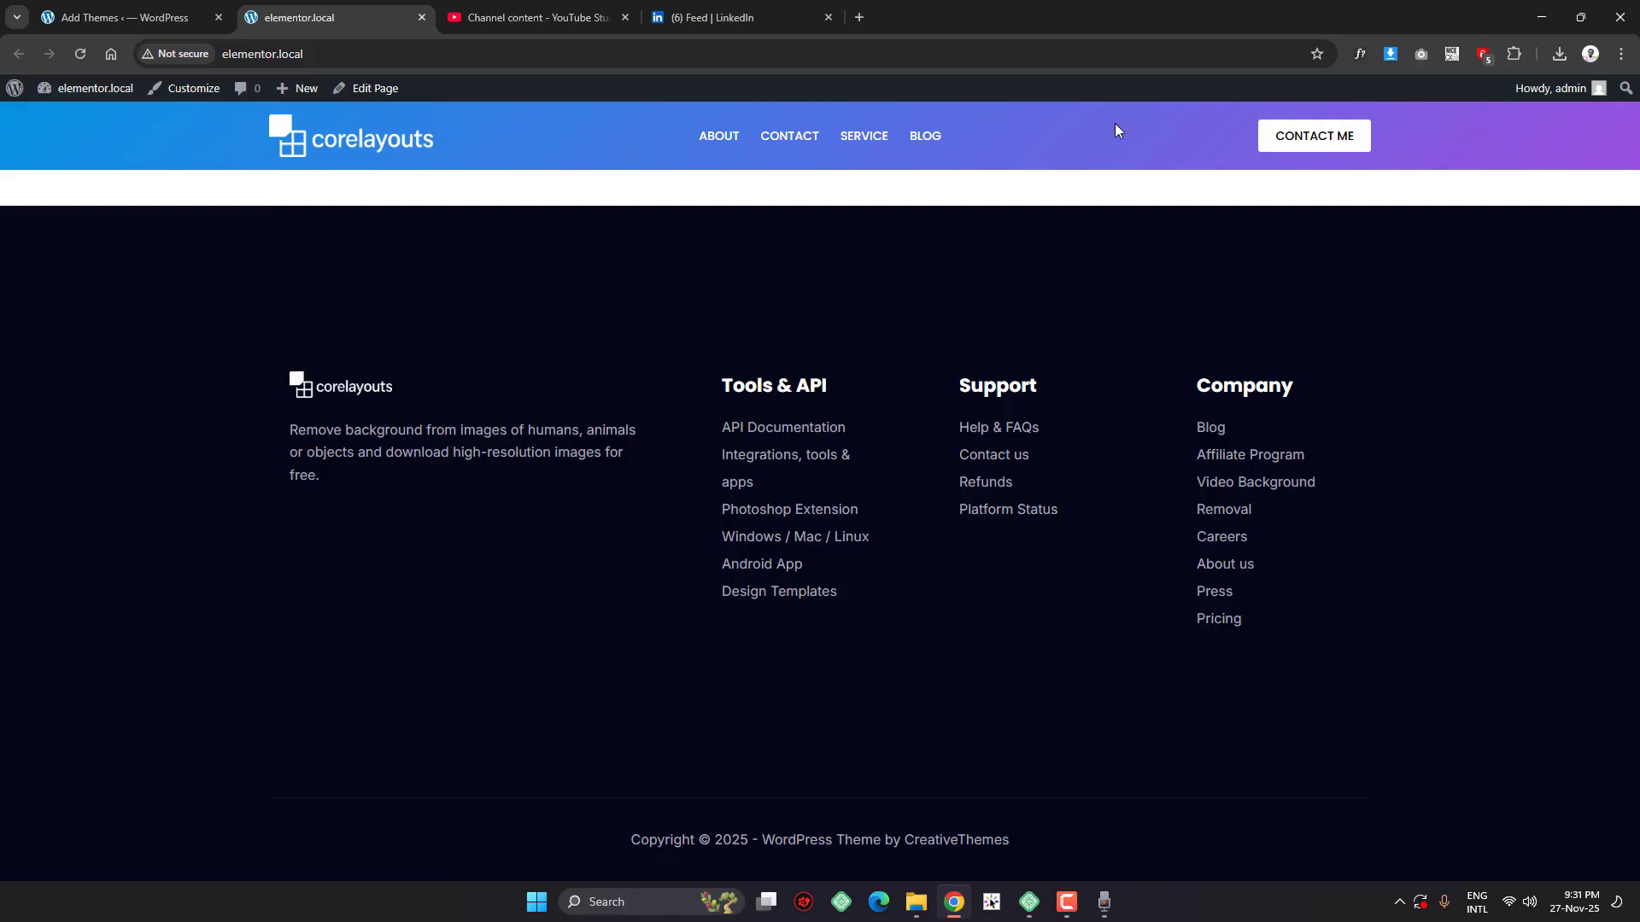
Inspect the font of the footer's Support links with the WhatFont extension and close the font detail popups
left_click(1360, 54)
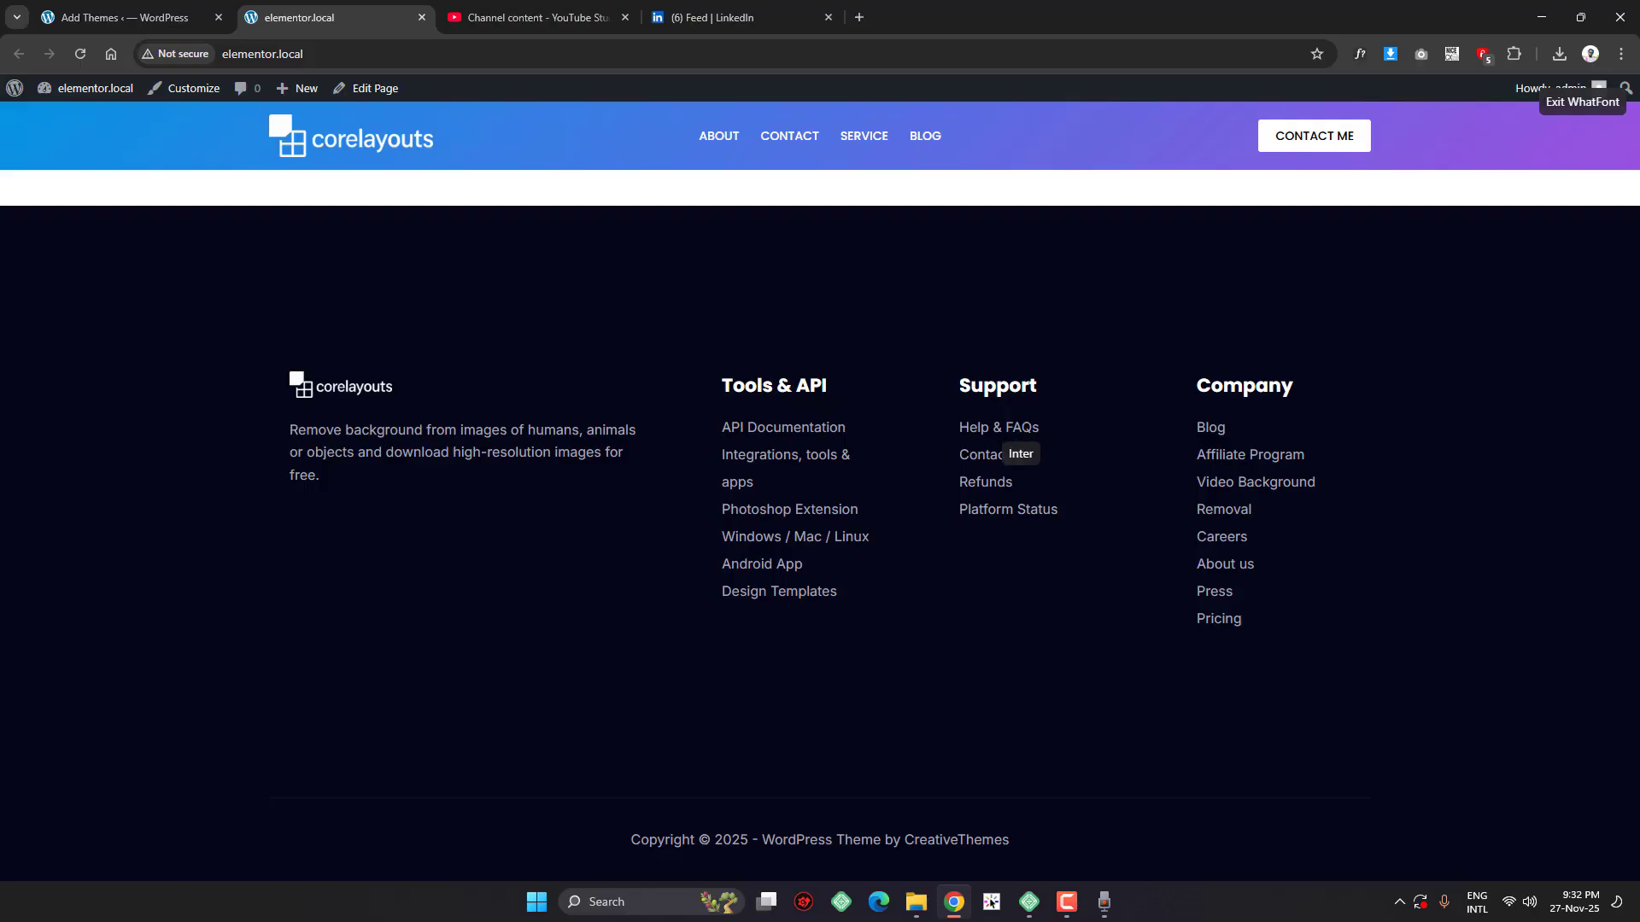
left_click_drag(970, 428, 1014, 511)
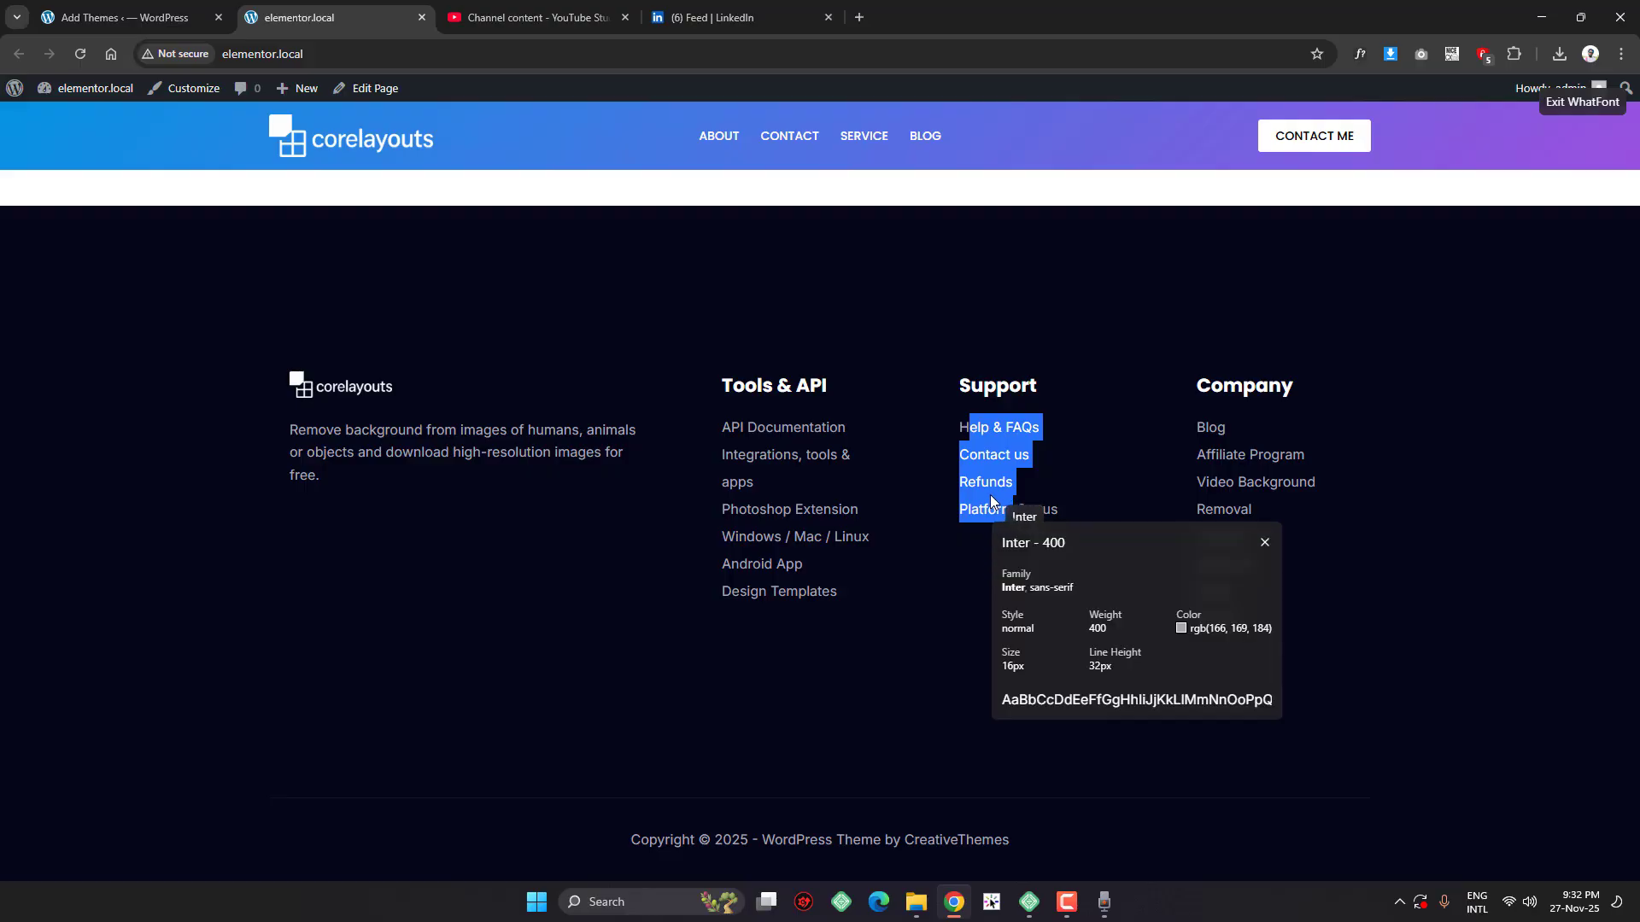
left_click(990, 489)
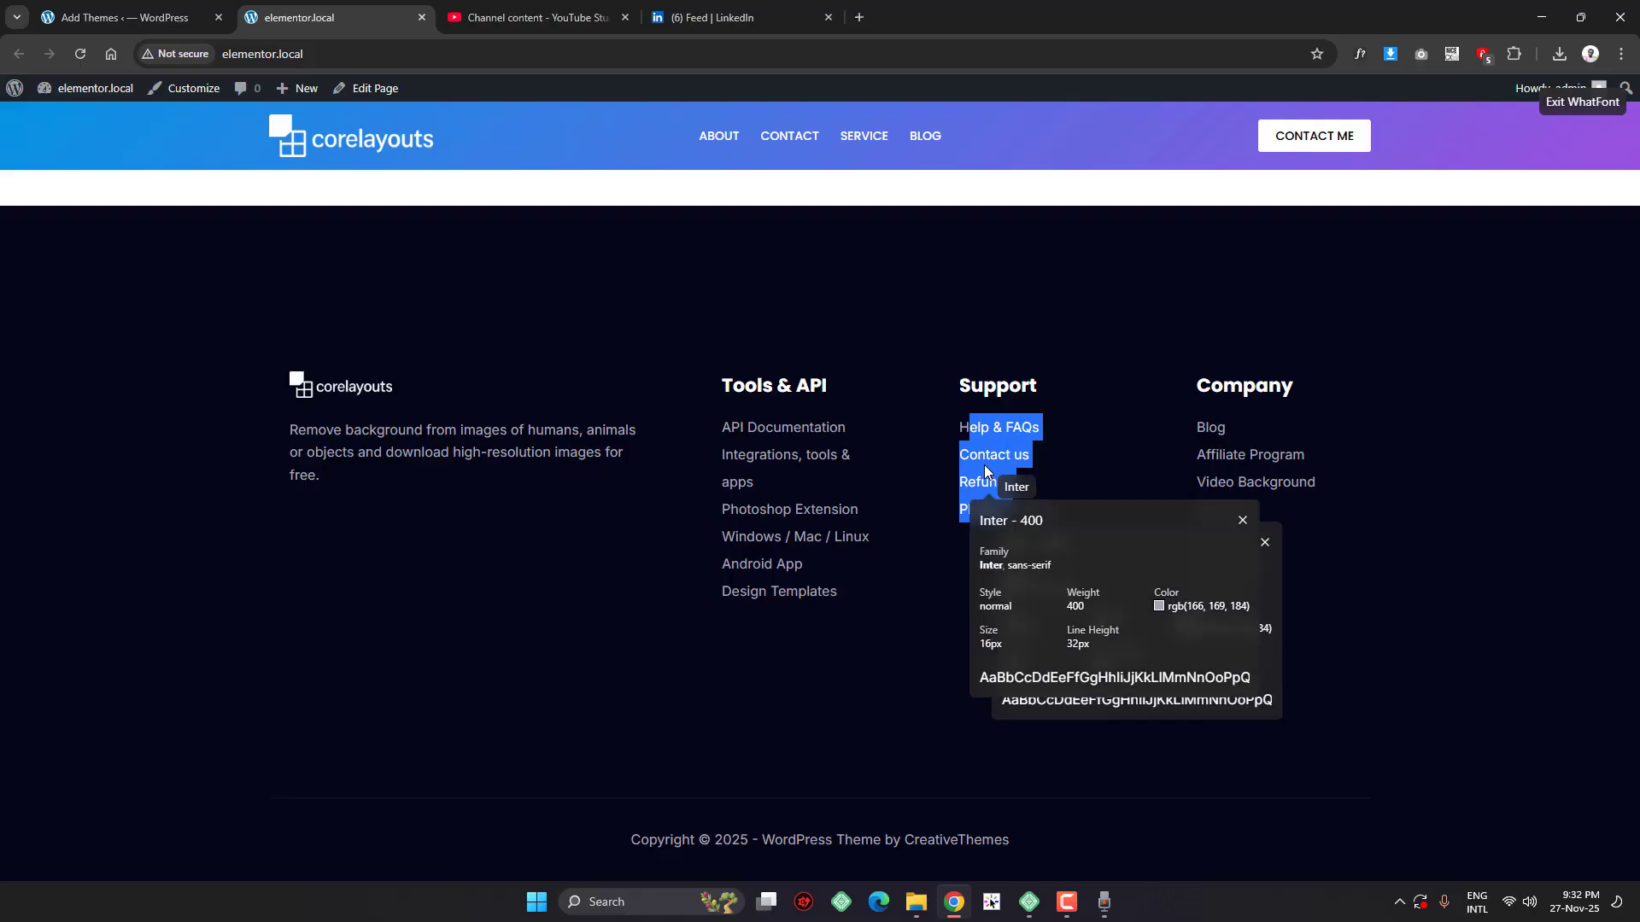
left_click(988, 470)
left_click(1238, 498)
left_click(1265, 542)
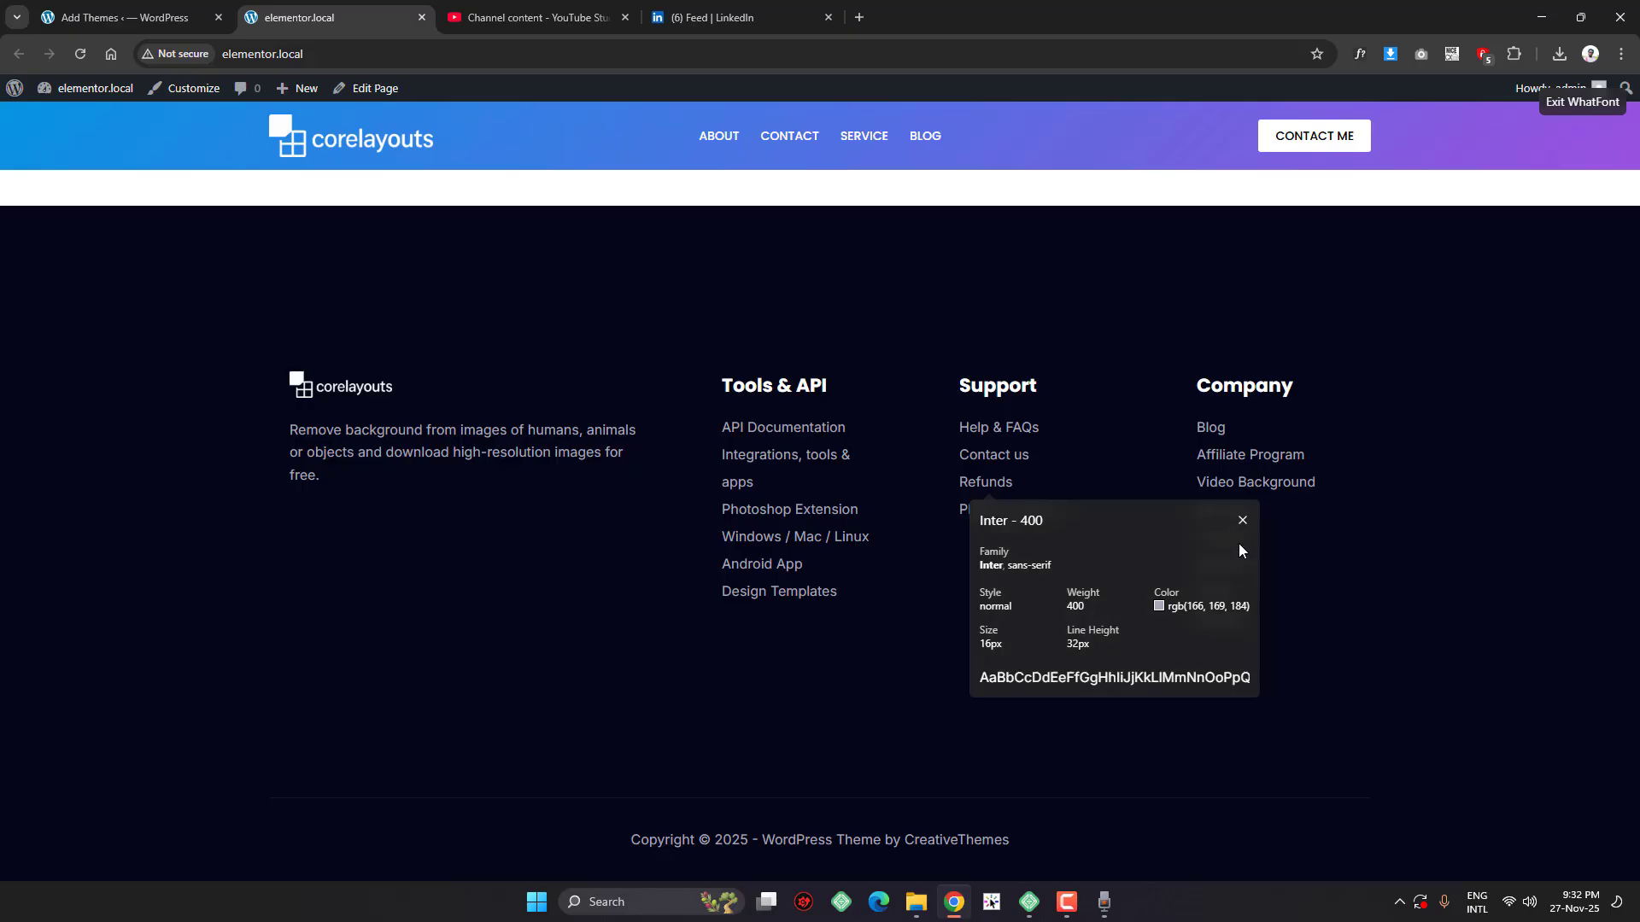
left_click(1243, 520)
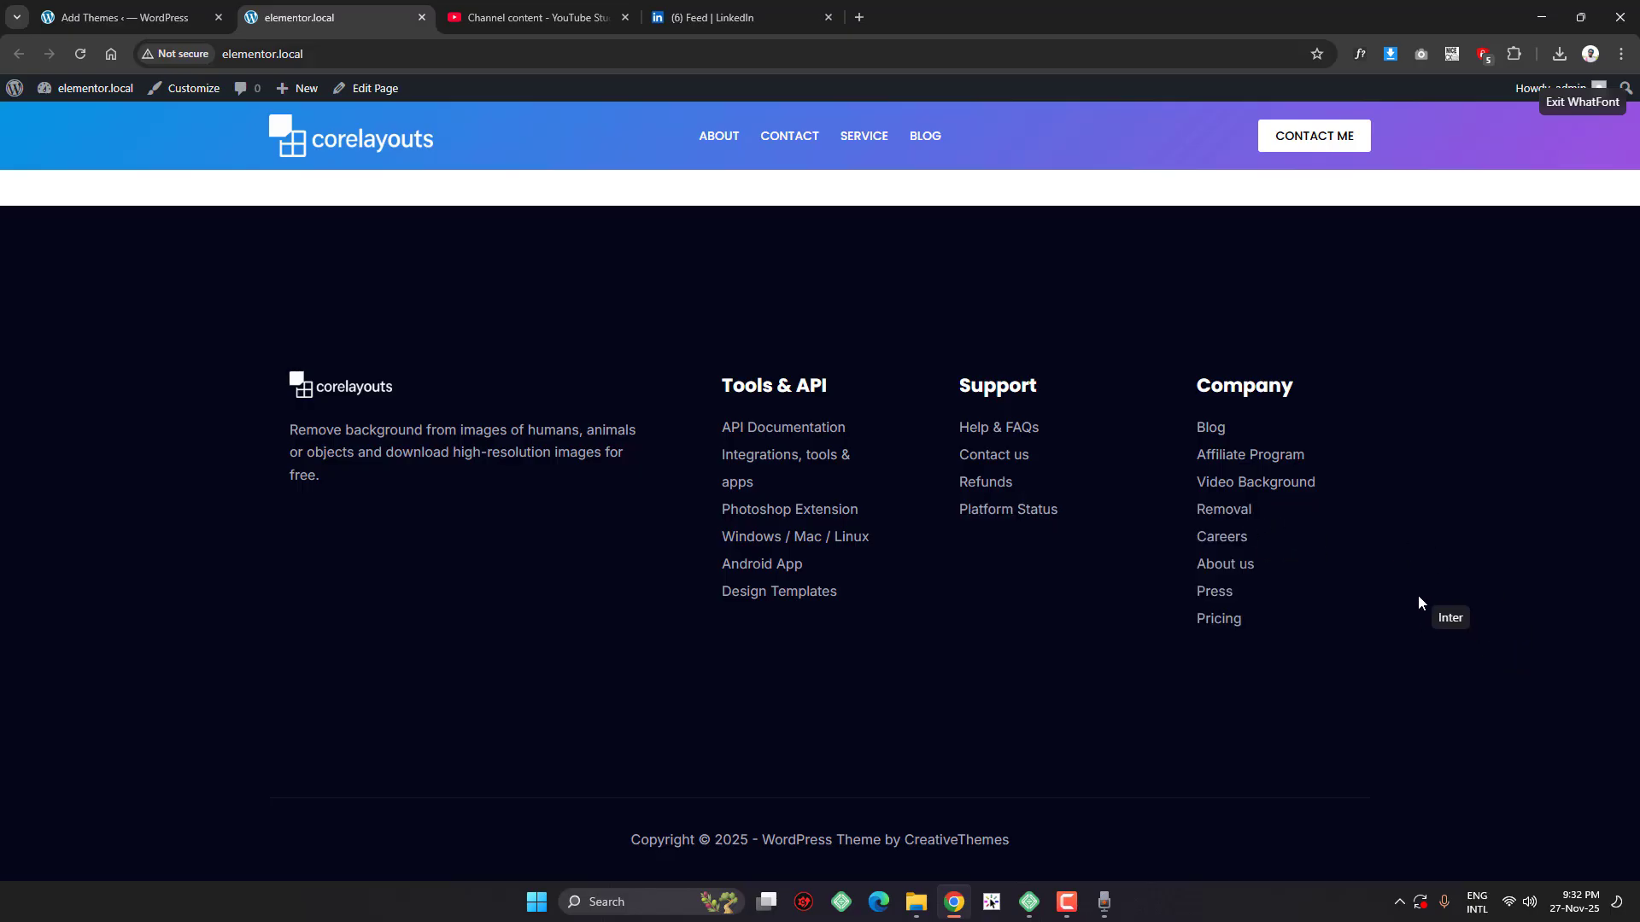